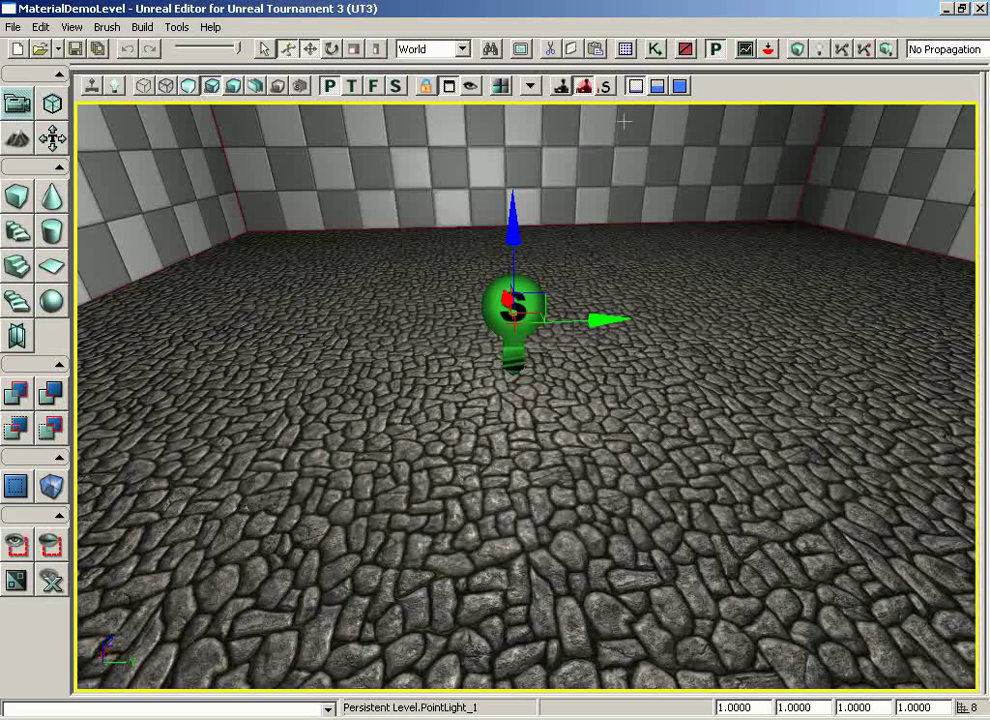
- Open the mat_ZakRocks material for editing and bring its whole node network into view
{"action": "left_click", "coordinate": [625, 50]}
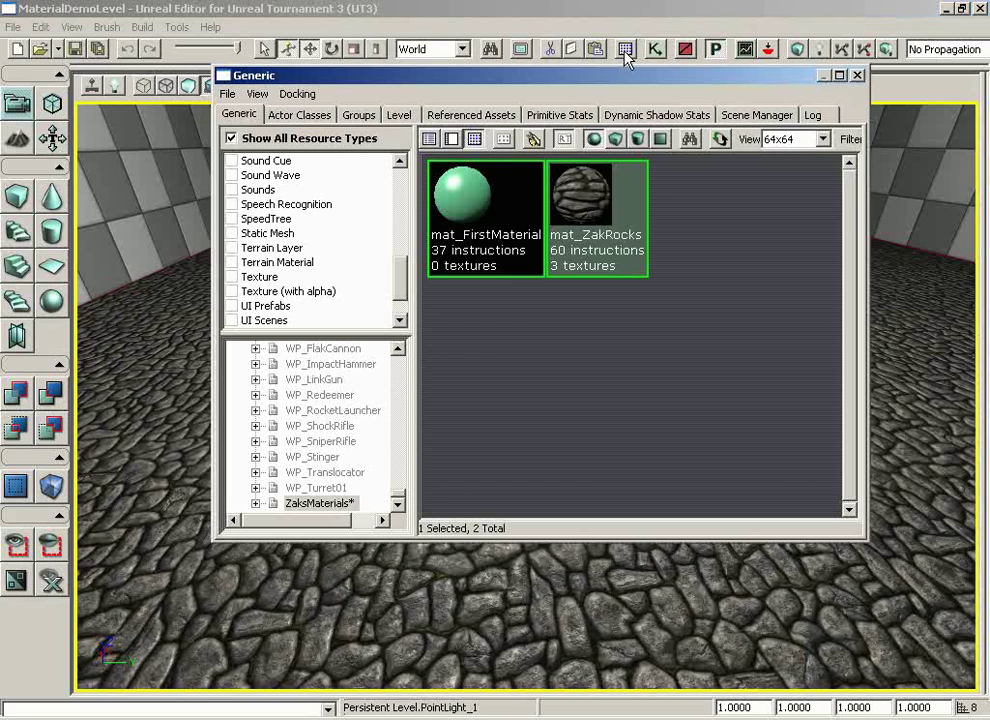
{"action": "double_click", "coordinate": [593, 204]}
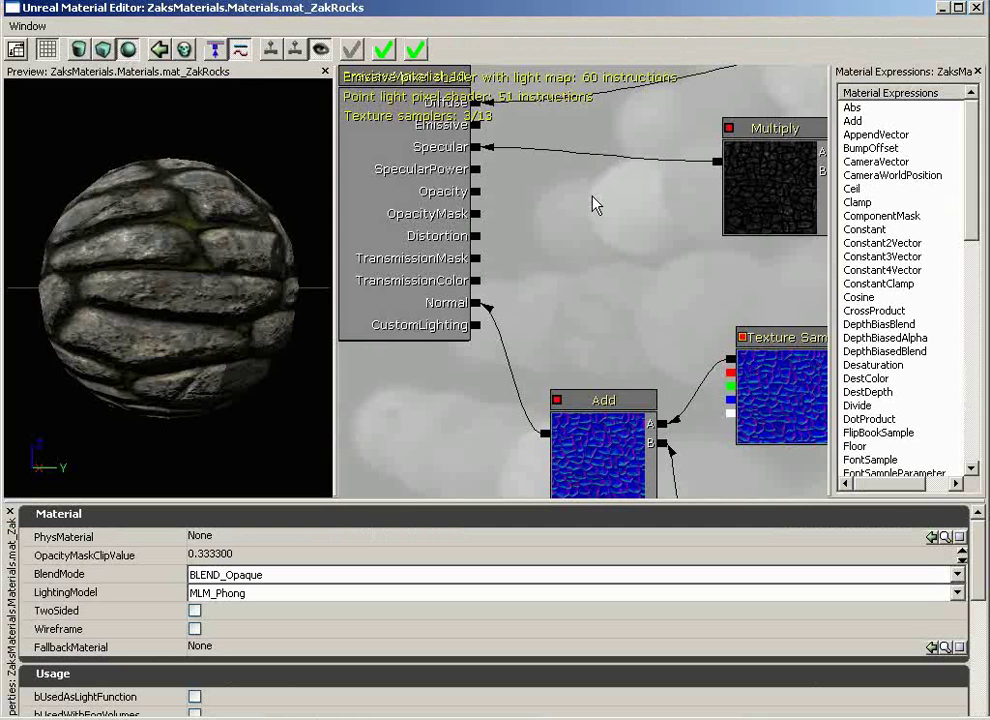
{"action": "scroll", "coordinate": [590, 215], "scroll_direction": "down", "scroll_amount": 5}
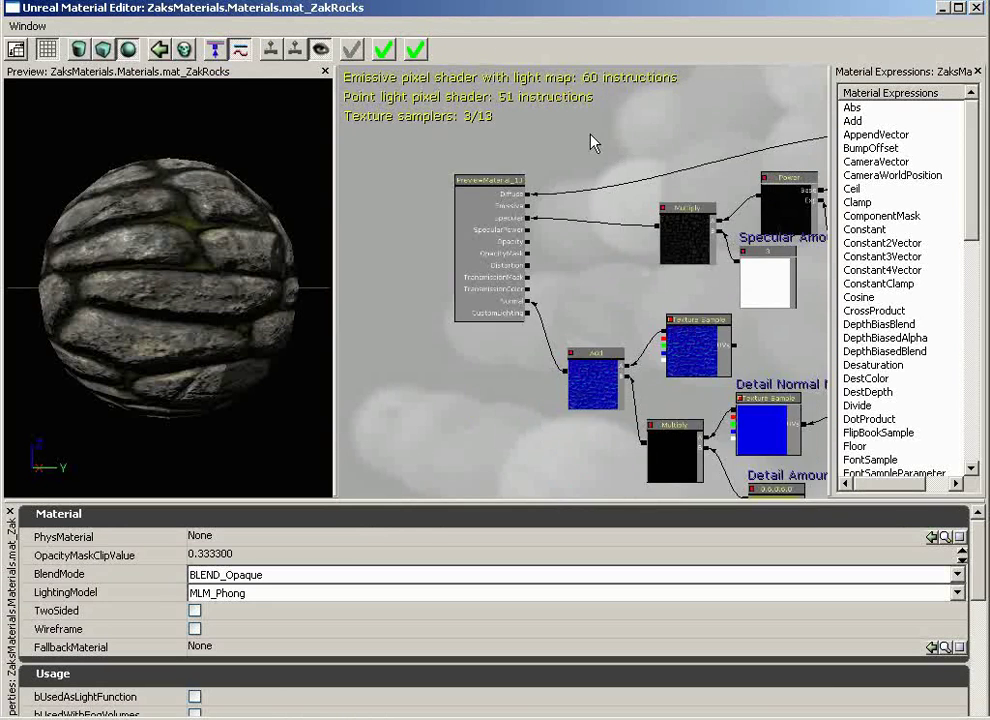
{"action": "left_click_drag", "start_coordinate": [704, 152], "coordinate": [686, 200]}
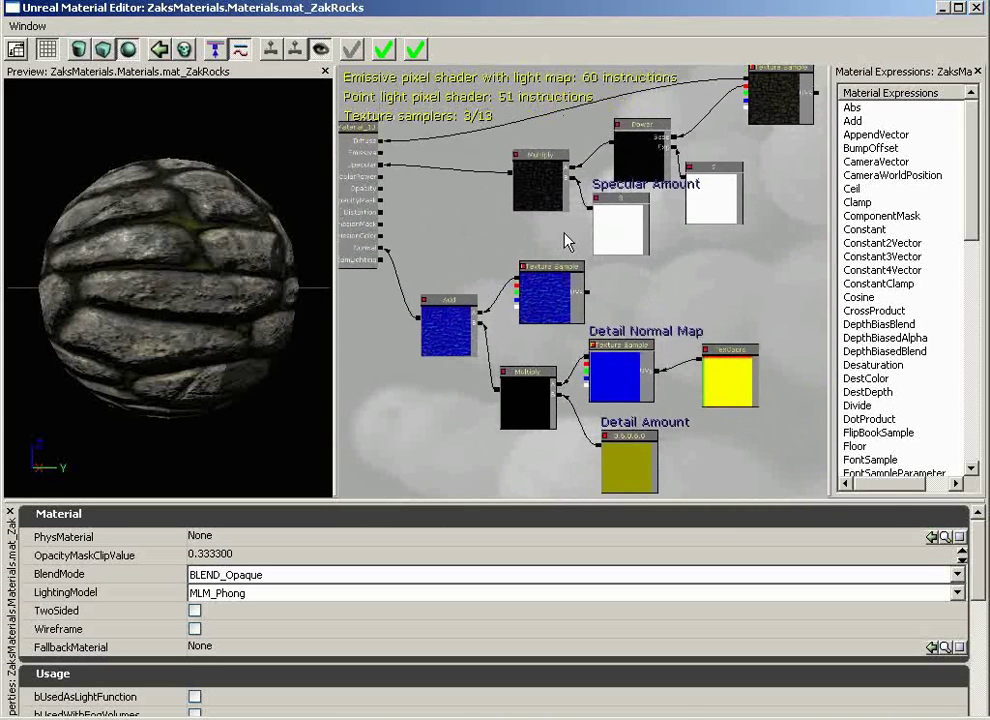
- Enlarge the node graph area by shrinking the preview, properties and material expressions panes around it
{"action": "left_click_drag", "start_coordinate": [331, 385], "coordinate": [221, 384]}
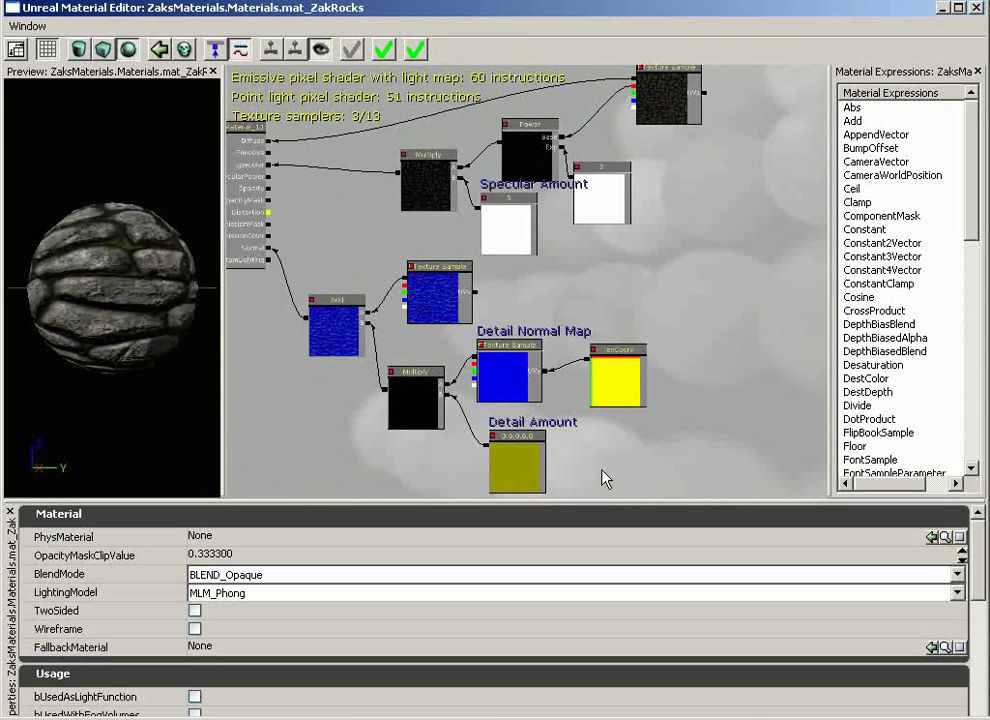
{"action": "left_click_drag", "start_coordinate": [621, 502], "coordinate": [616, 562]}
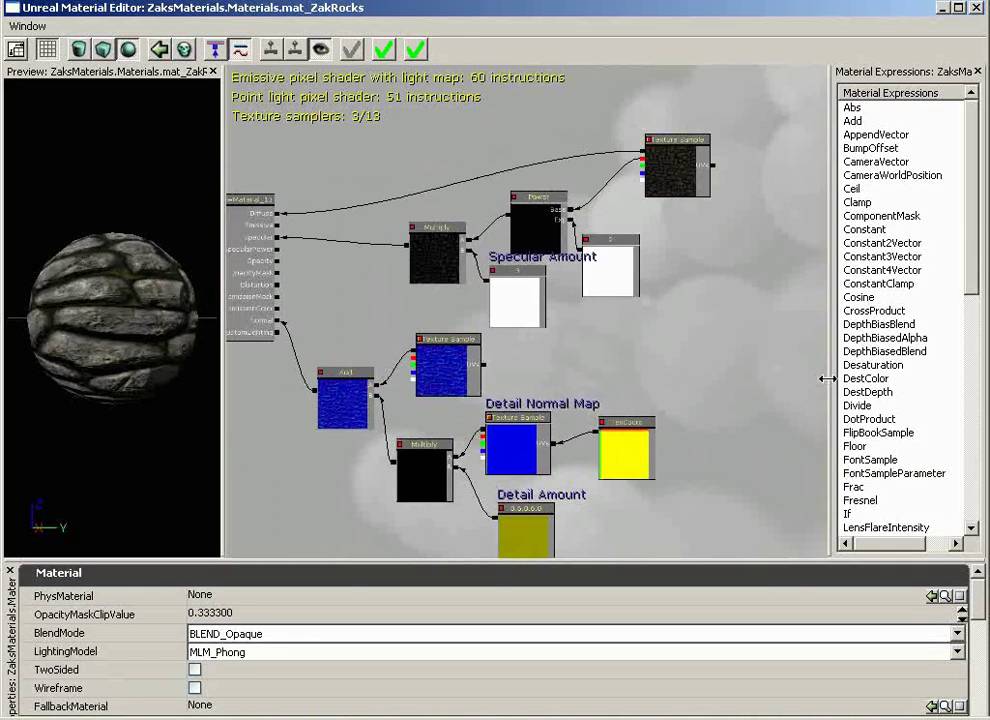
{"action": "left_click_drag", "start_coordinate": [834, 382], "coordinate": [782, 353]}
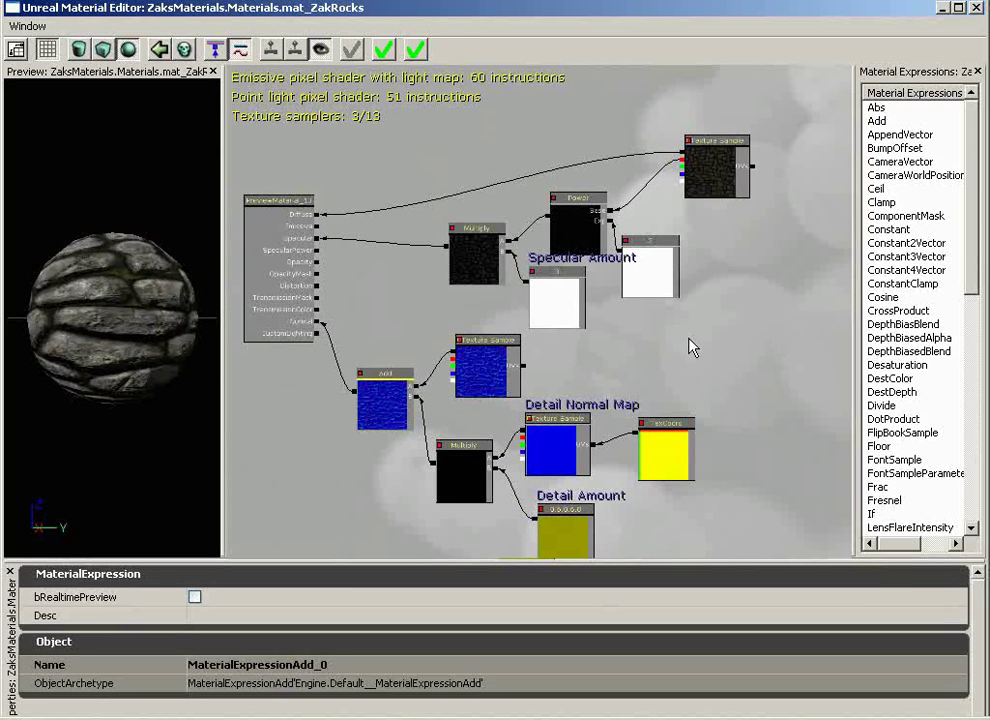
- Examine the Diffuse and Specular connections from the material node back to the stone Texture Sample
{"action": "scroll", "coordinate": [674, 349], "scroll_direction": "up", "scroll_amount": 4}
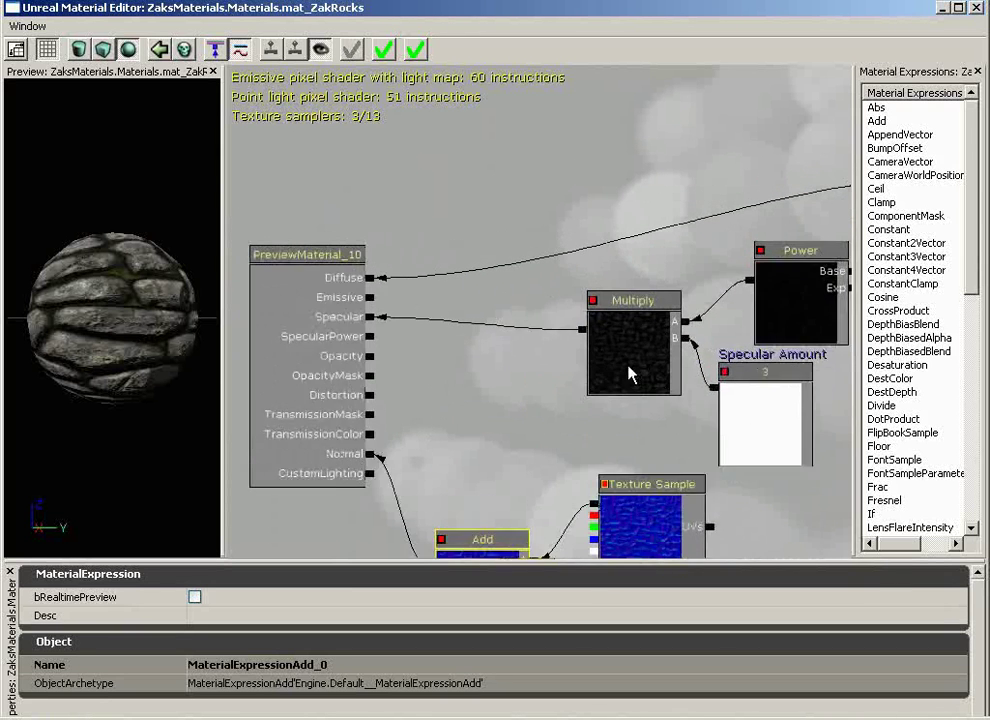
{"action": "scroll", "coordinate": [588, 262], "scroll_direction": "up", "scroll_amount": 1}
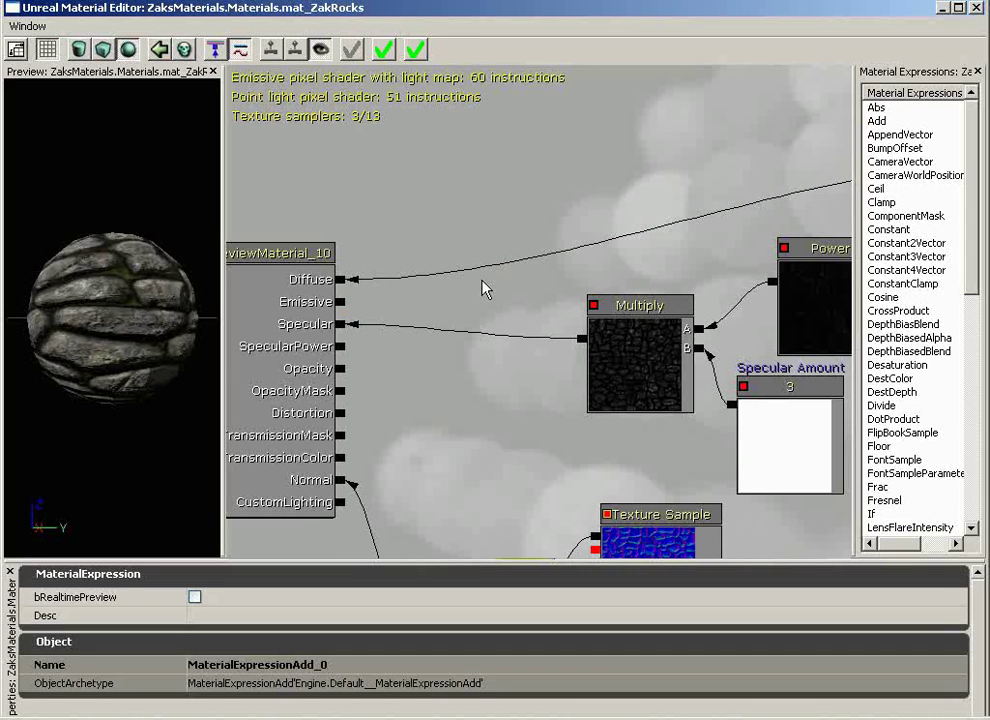
{"action": "left_click_drag", "start_coordinate": [422, 272], "coordinate": [616, 270]}
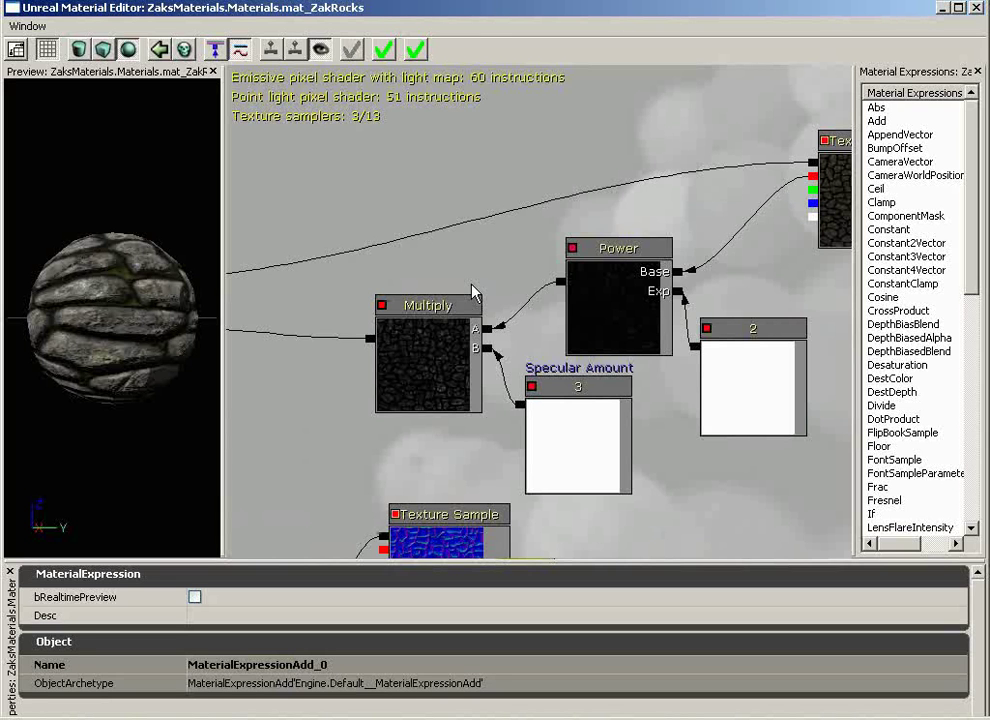
{"action": "left_click_drag", "start_coordinate": [621, 163], "coordinate": [824, 140]}
{"action": "left_click", "coordinate": [675, 206]}
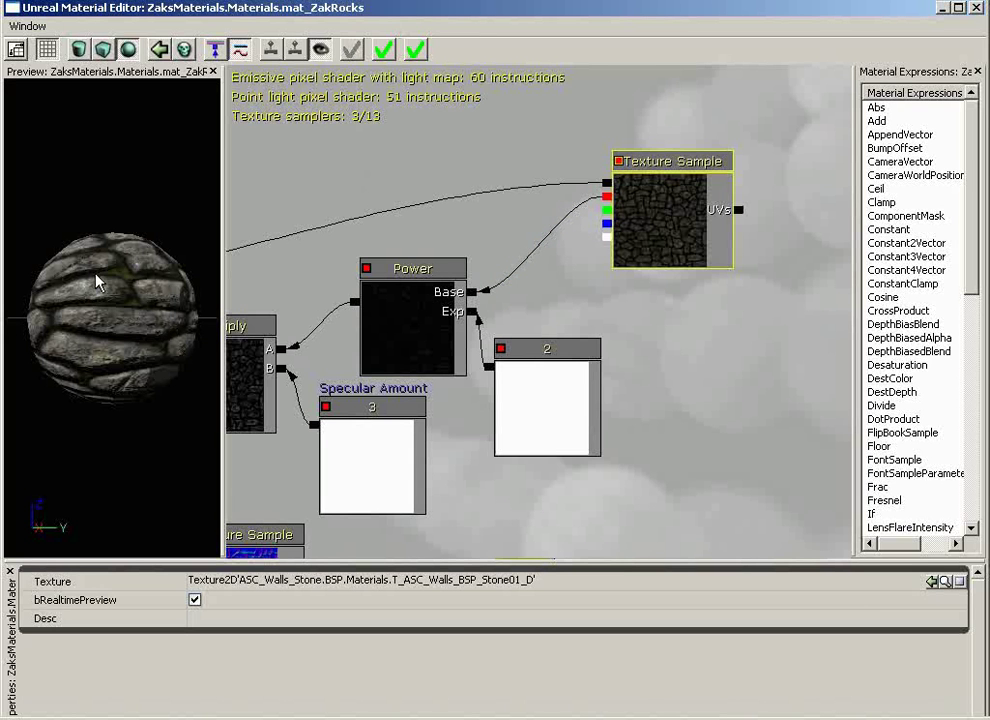
{"action": "left_click_drag", "start_coordinate": [566, 190], "coordinate": [686, 347]}
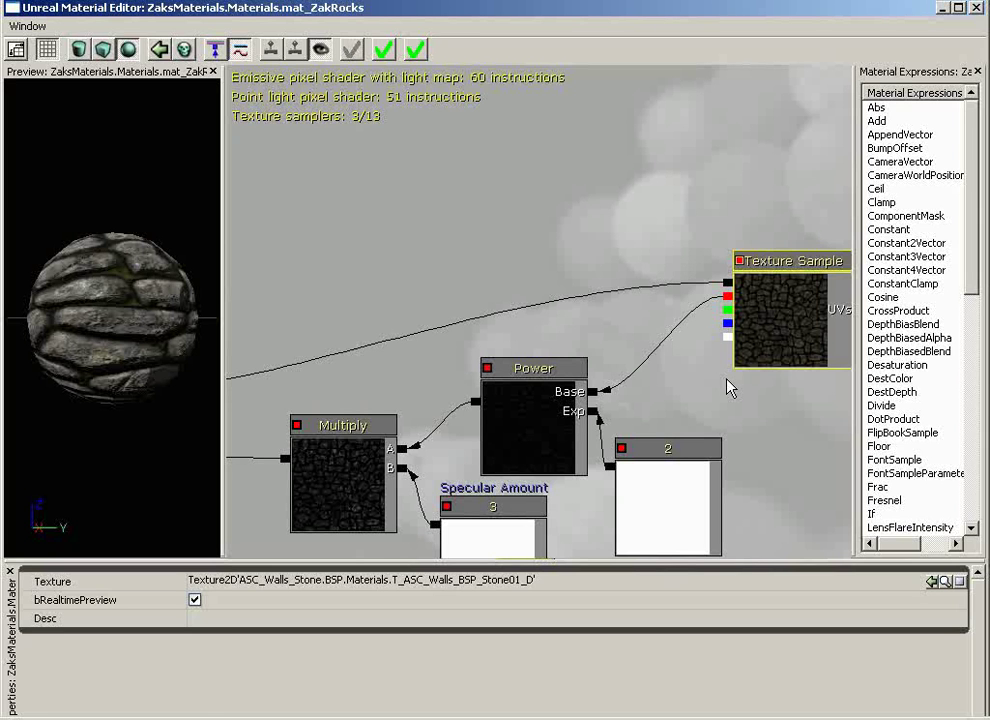
{"action": "left_click", "coordinate": [508, 236]}
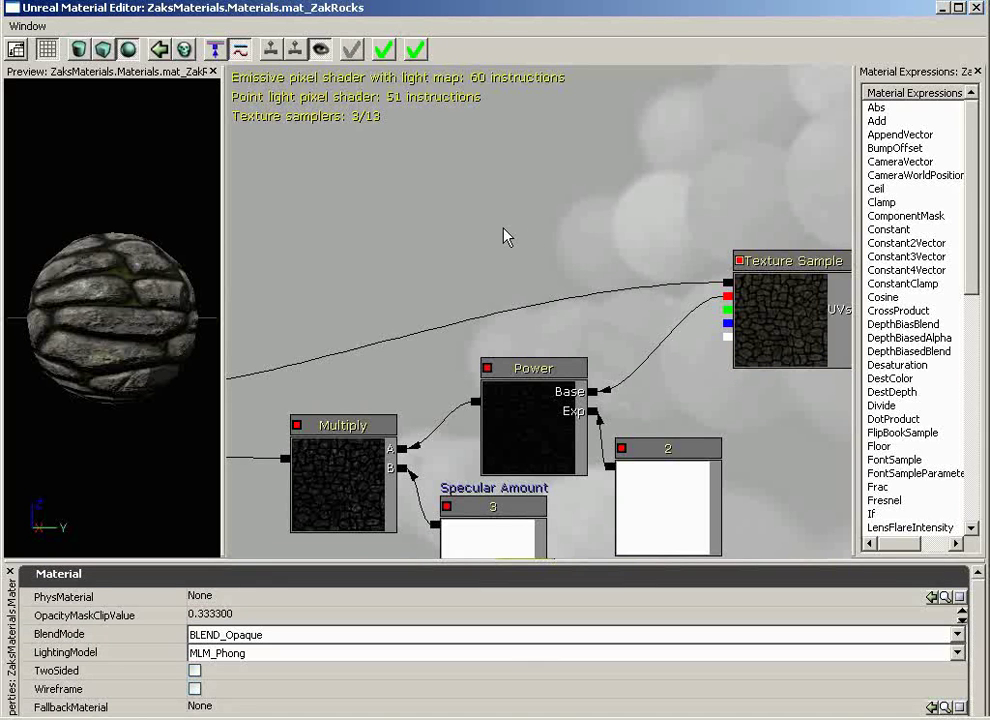
- Add a Multiply node and a Constant node with R set to 1 above the Diffuse connection
{"action": "left_click", "coordinate": [505, 236]}
{"action": "left_click_drag", "start_coordinate": [546, 285], "coordinate": [482, 202]}
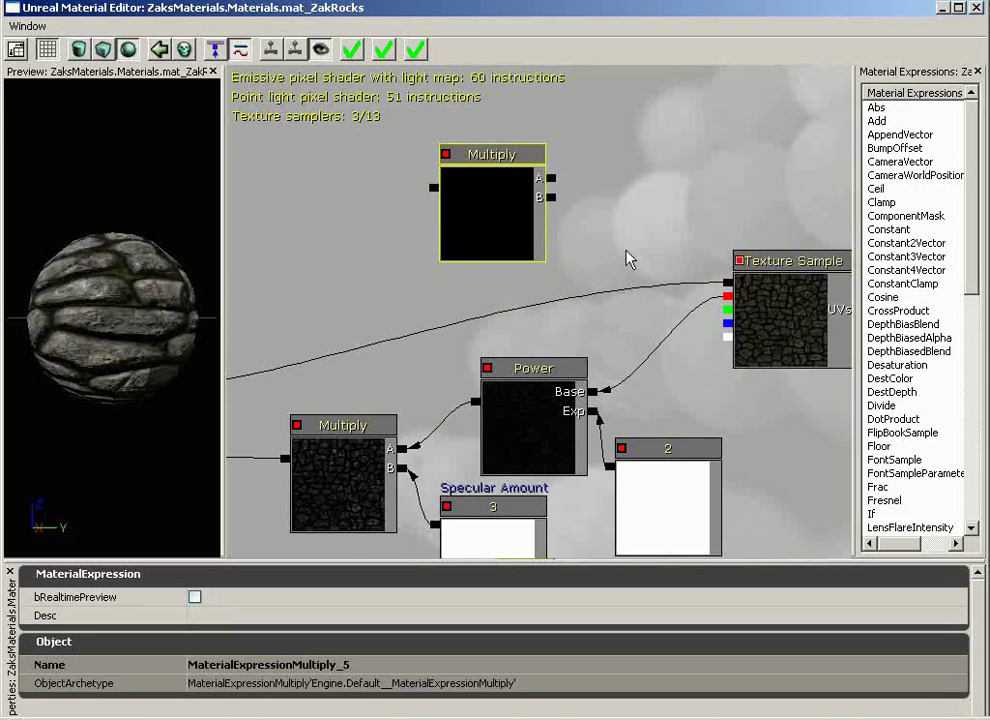
{"action": "left_click", "coordinate": [641, 206]}
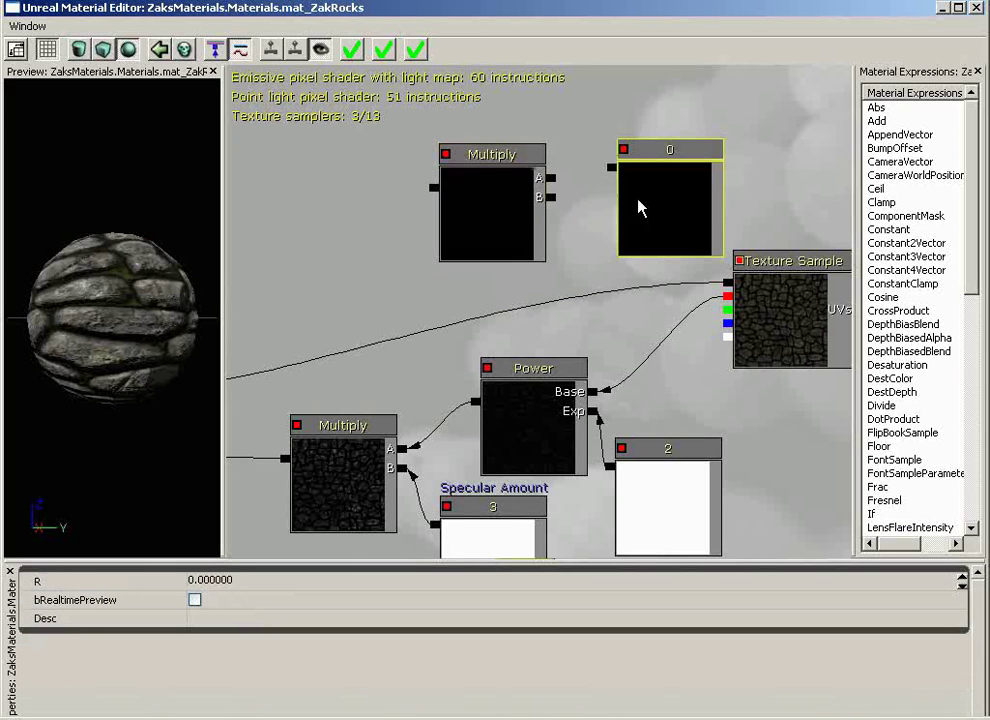
{"action": "left_click_drag", "start_coordinate": [641, 206], "coordinate": [654, 137]}
{"action": "left_click", "coordinate": [227, 582]}
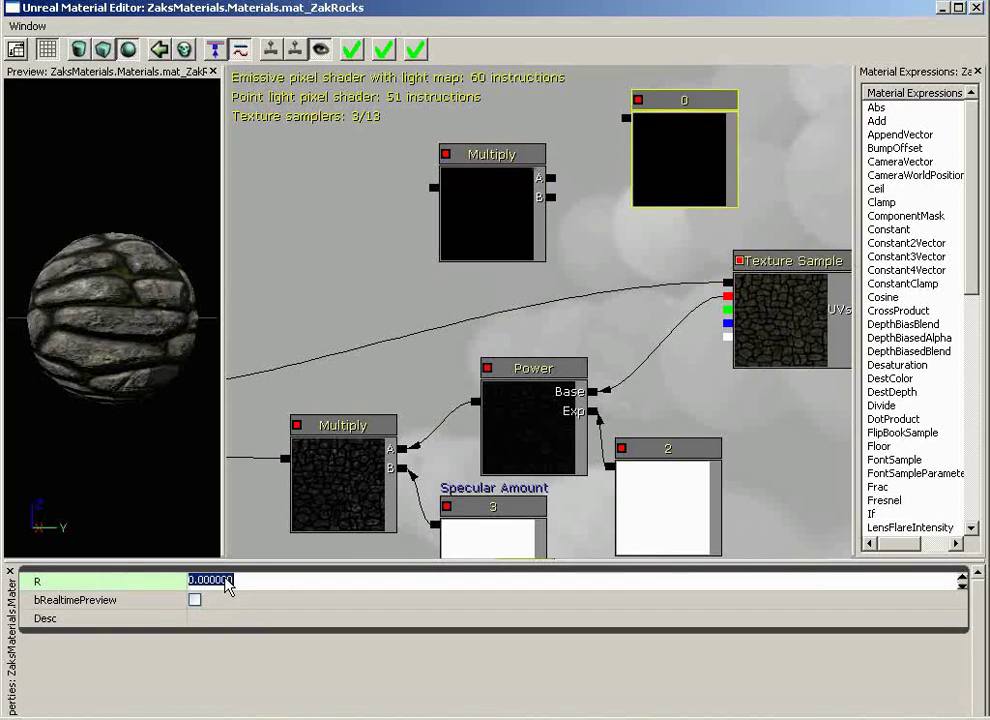
{"action": "type", "text": "1"}
{"action": "key", "text": "Return"}
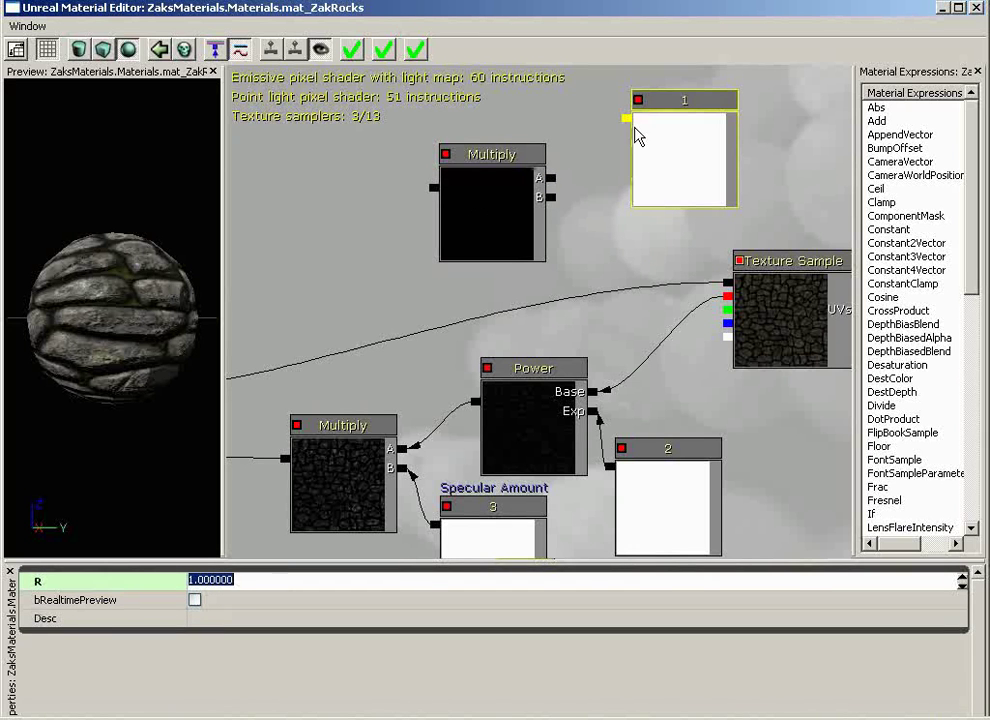
- Connect the new constant to input A of the new Multiply node and the stone texture's red channel to input B
{"action": "left_click_drag", "start_coordinate": [626, 118], "coordinate": [550, 178]}
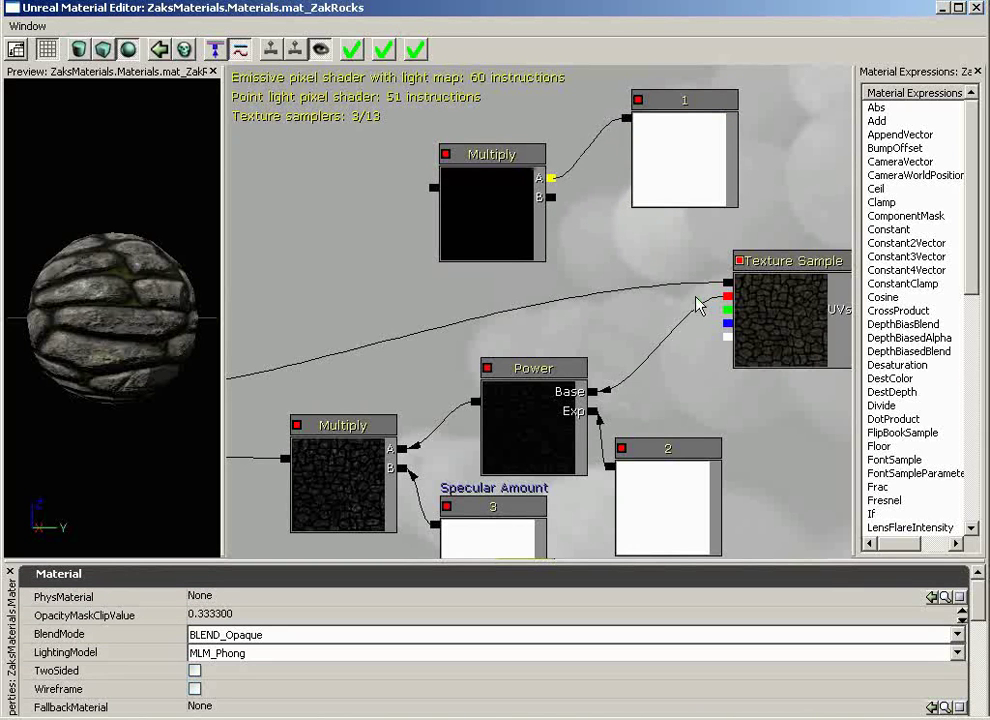
{"action": "left_click_drag", "start_coordinate": [727, 296], "coordinate": [727, 296], "text": "ctrl"}
{"action": "left_click_drag", "start_coordinate": [727, 296], "coordinate": [552, 199]}
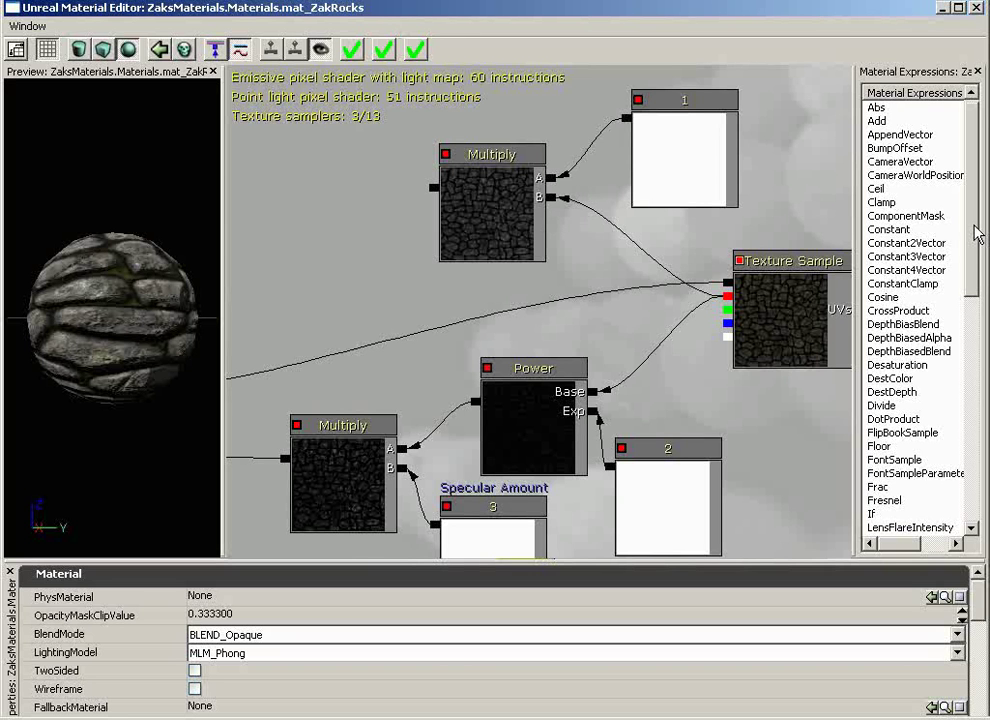
- Add a OneMinus expression node between the upper Multiply node and the specular network
{"action": "scroll", "coordinate": [900, 345], "scroll_direction": "down", "scroll_amount": 8}
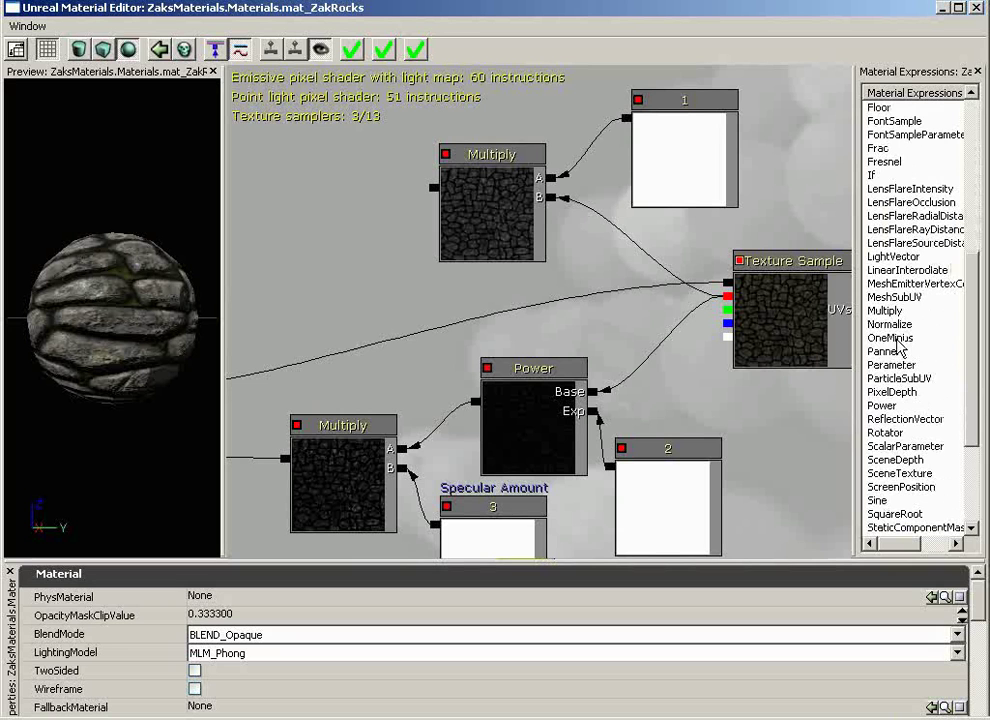
{"action": "left_click", "coordinate": [897, 339]}
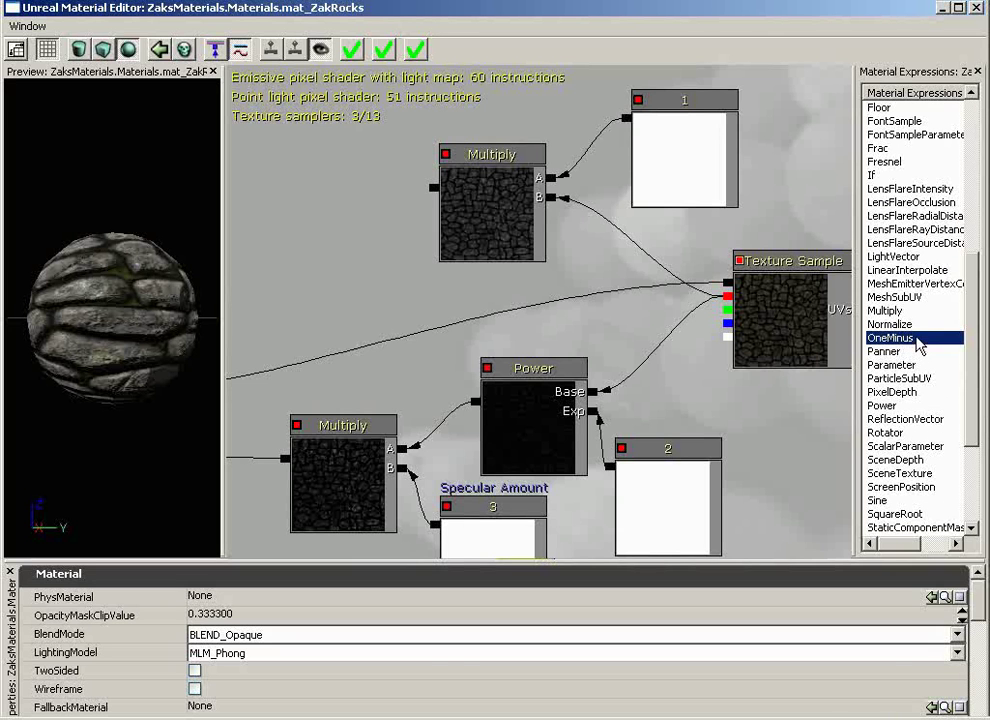
{"action": "left_click_drag", "start_coordinate": [919, 344], "coordinate": [366, 298]}
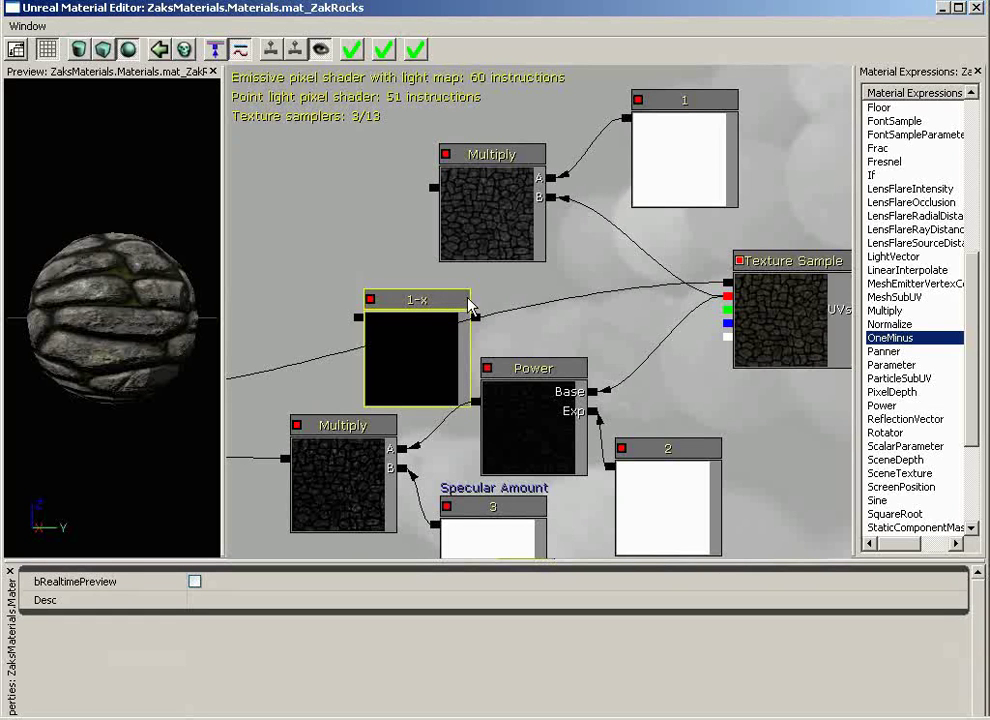
- Move the new Multiply node and its constant further up, and break the link on the Multiply's B input
{"action": "left_click", "coordinate": [490, 200]}
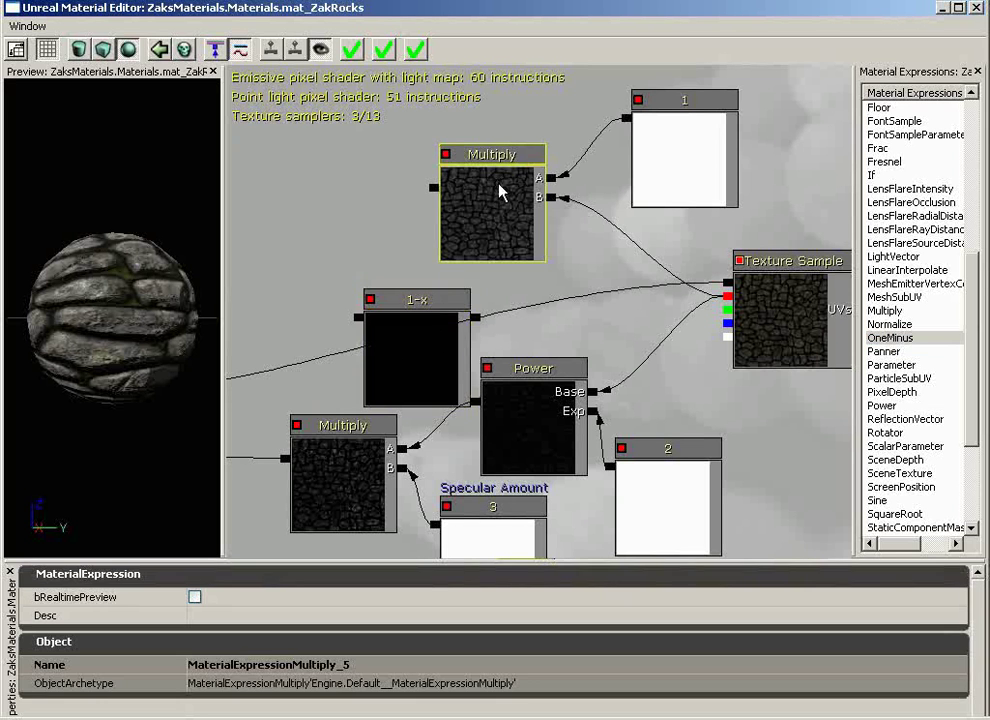
{"action": "left_click_drag", "start_coordinate": [475, 113], "coordinate": [613, 152], "text": "ctrl+alt"}
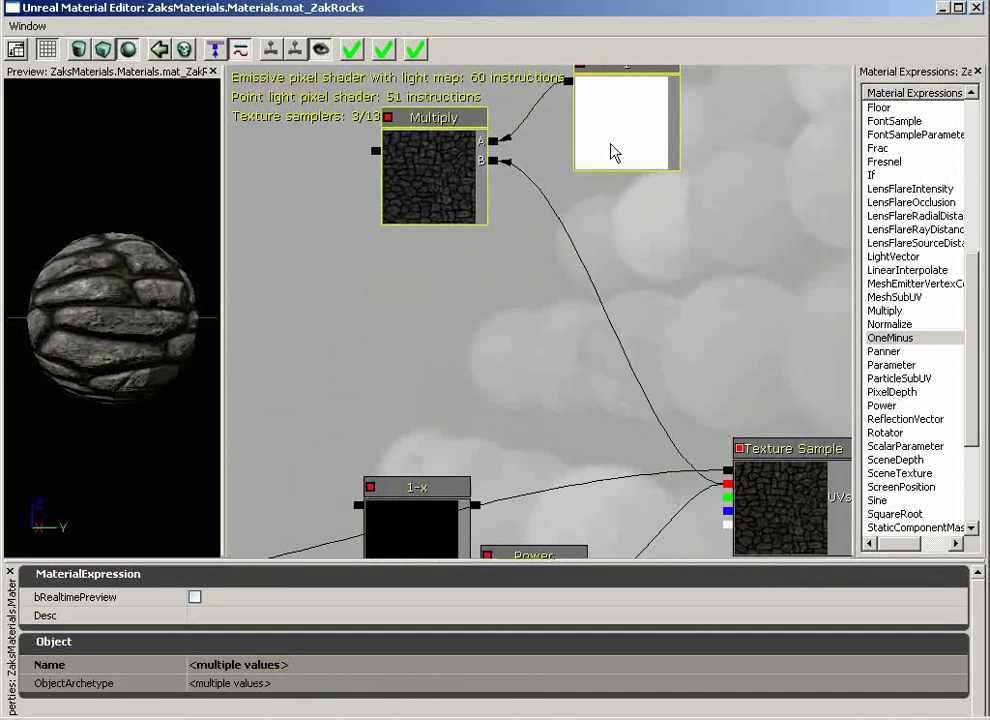
{"action": "left_click", "coordinate": [493, 160], "text": "alt"}
- Move the 1-x node above the Diffuse connection and feed the stone texture's red channel into its input
{"action": "left_click", "coordinate": [420, 512]}
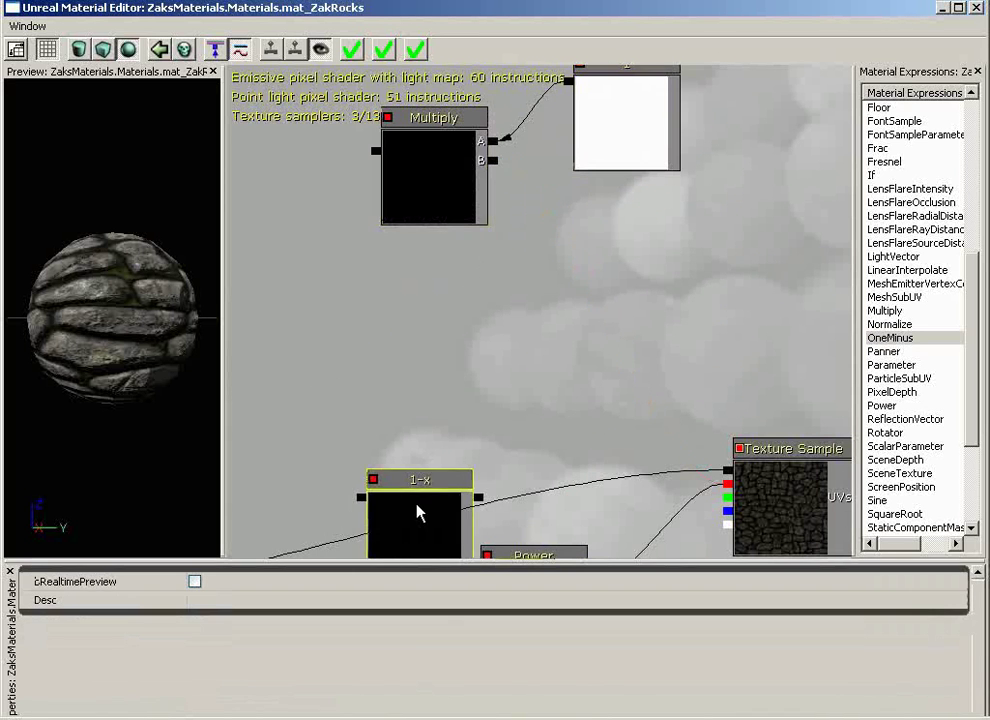
{"action": "left_click_drag", "start_coordinate": [420, 512], "coordinate": [538, 365], "text": "ctrl"}
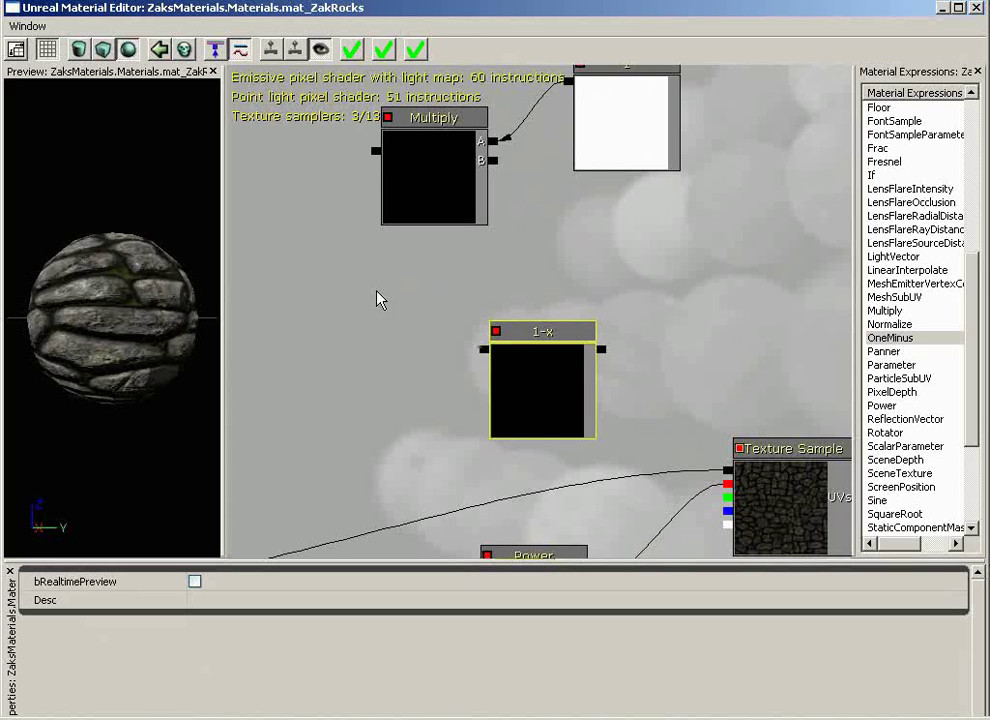
{"action": "left_click_drag", "start_coordinate": [747, 237], "coordinate": [744, 336]}
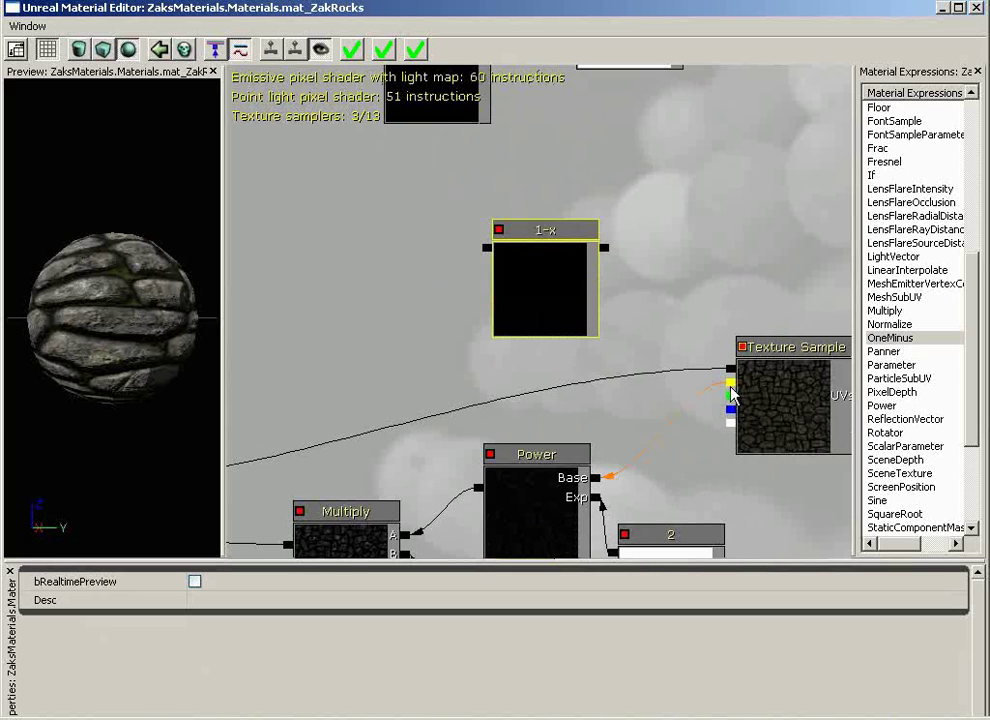
{"action": "left_click_drag", "start_coordinate": [731, 382], "coordinate": [604, 250]}
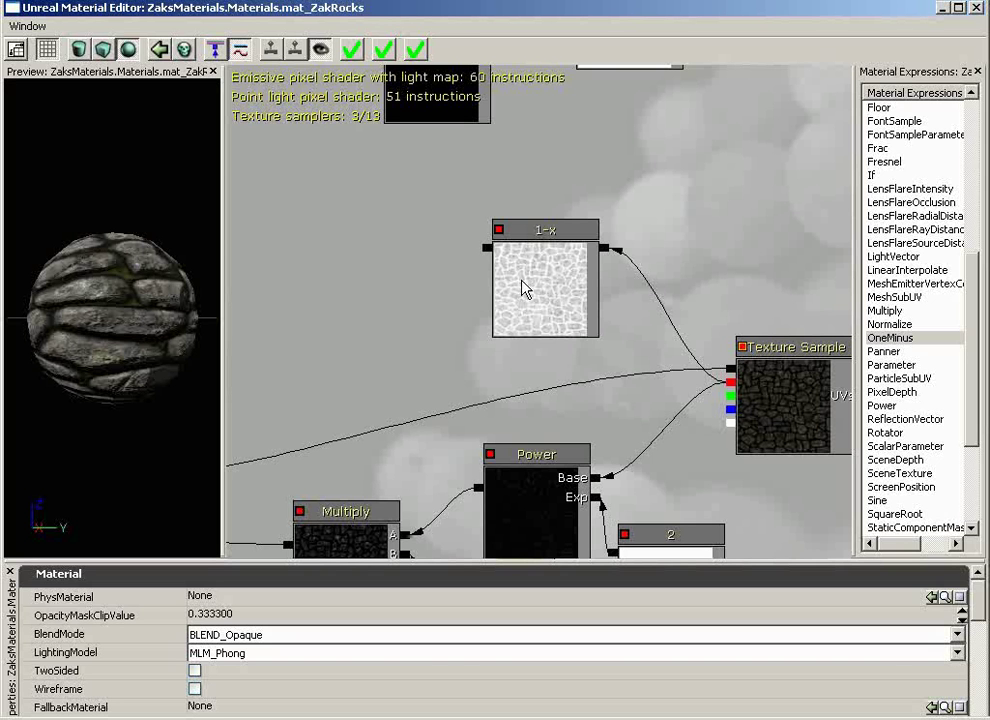
- Duplicate the specular network's Power node with its exponent constant 2 and place the copies beside the 1-x node
{"action": "left_click_drag", "start_coordinate": [782, 228], "coordinate": [808, 110]}
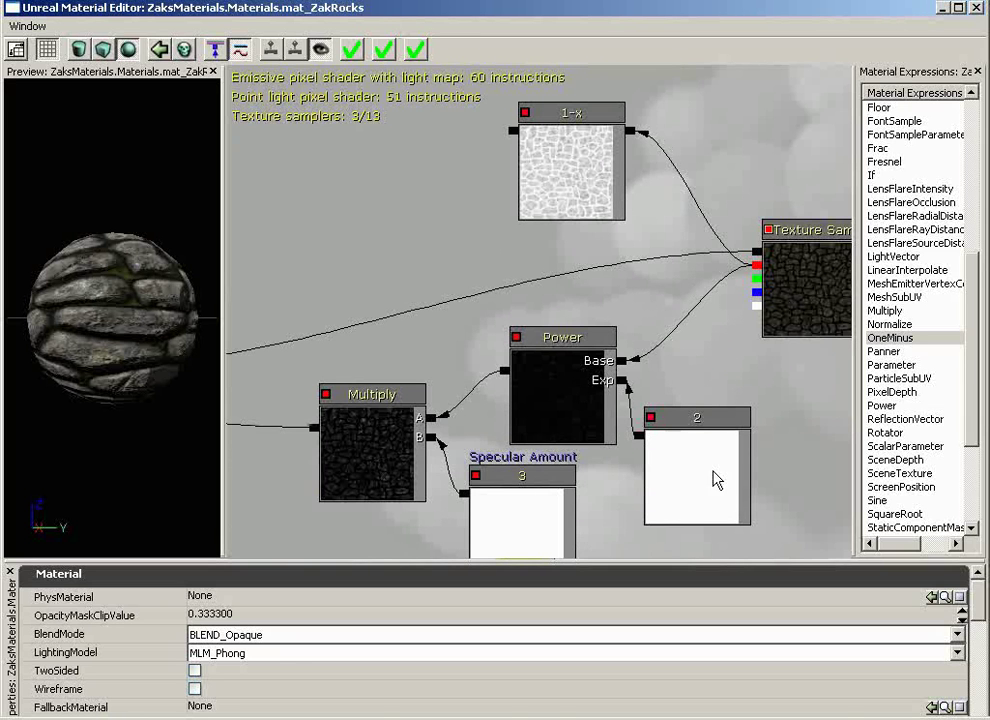
{"action": "left_click", "coordinate": [597, 438]}
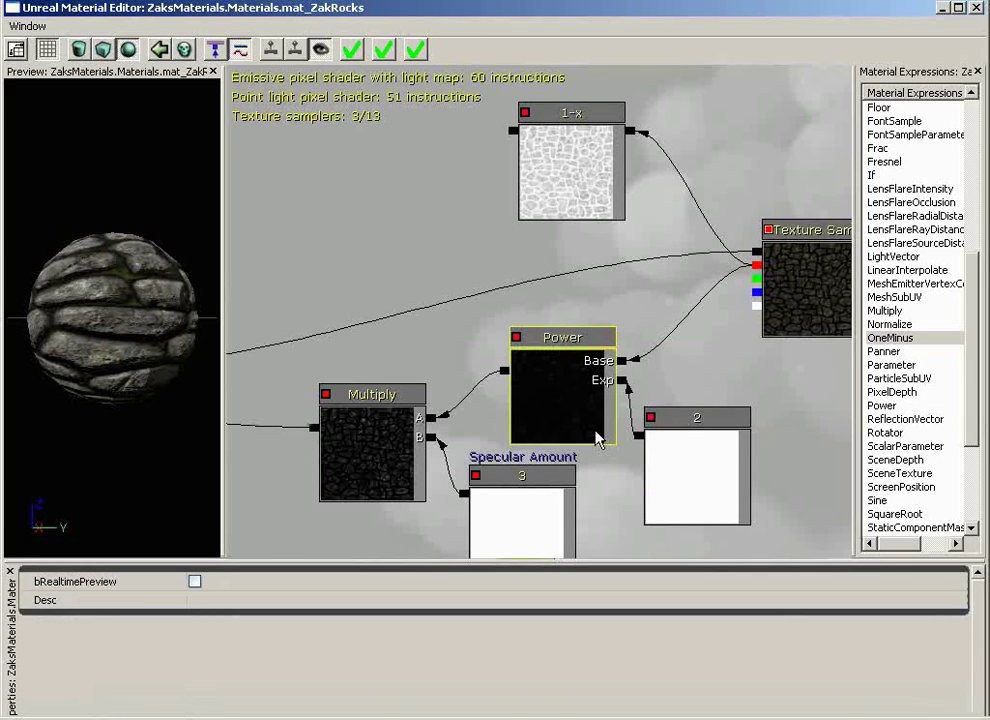
{"action": "left_click", "coordinate": [696, 517], "text": "ctrl"}
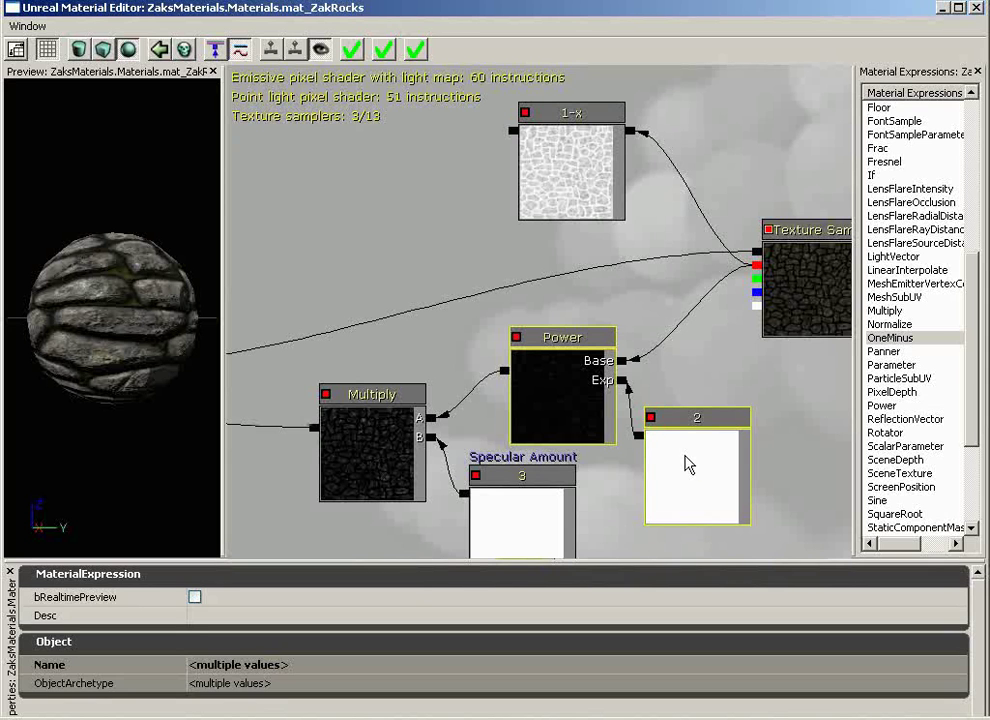
{"action": "key", "text": "ctrl+w"}
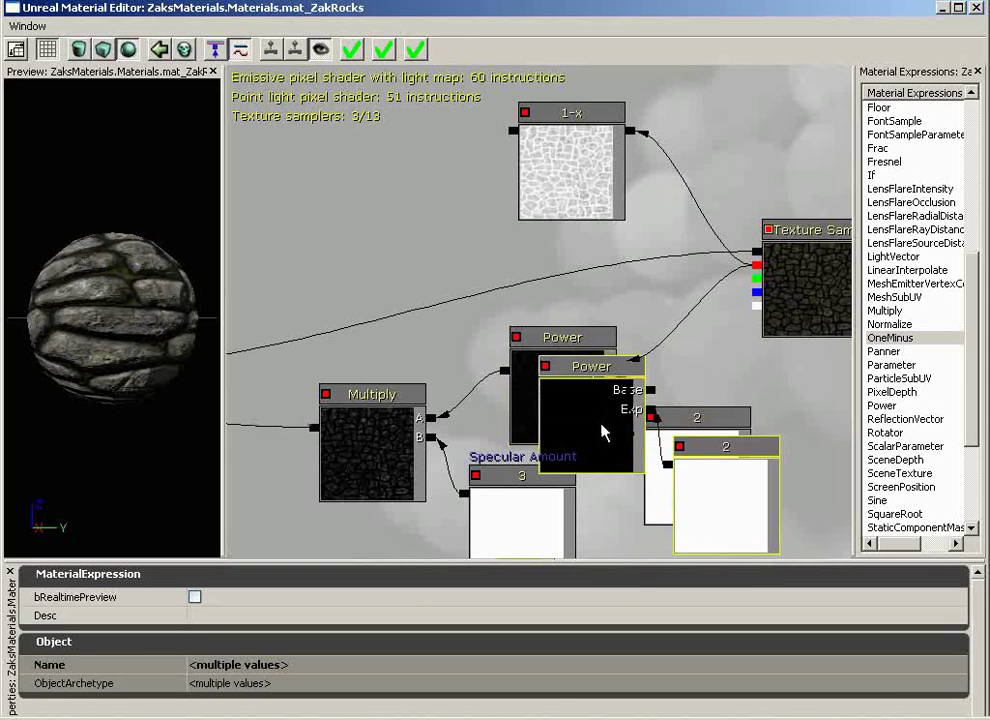
{"action": "left_click_drag", "start_coordinate": [601, 422], "coordinate": [443, 146], "text": "ctrl"}
- Move the 1-x node up so it sits clear above the duplicated exponent constant
{"action": "left_click_drag", "start_coordinate": [685, 119], "coordinate": [698, 284]}
{"action": "left_click", "coordinate": [595, 298]}
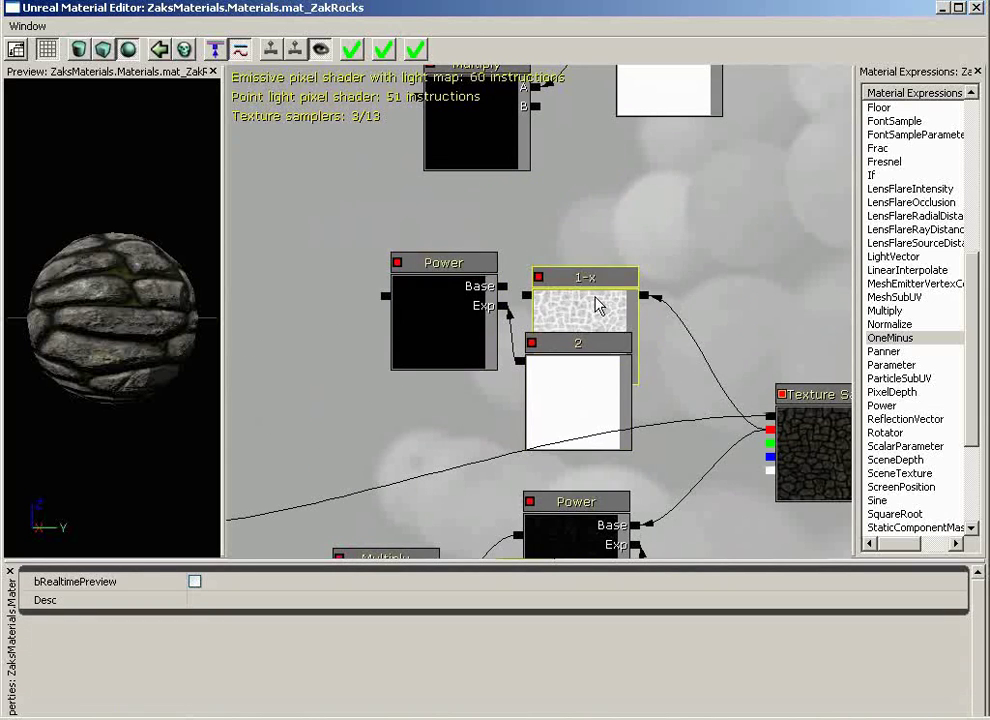
{"action": "left_click_drag", "start_coordinate": [597, 296], "coordinate": [596, 219], "text": "ctrl"}
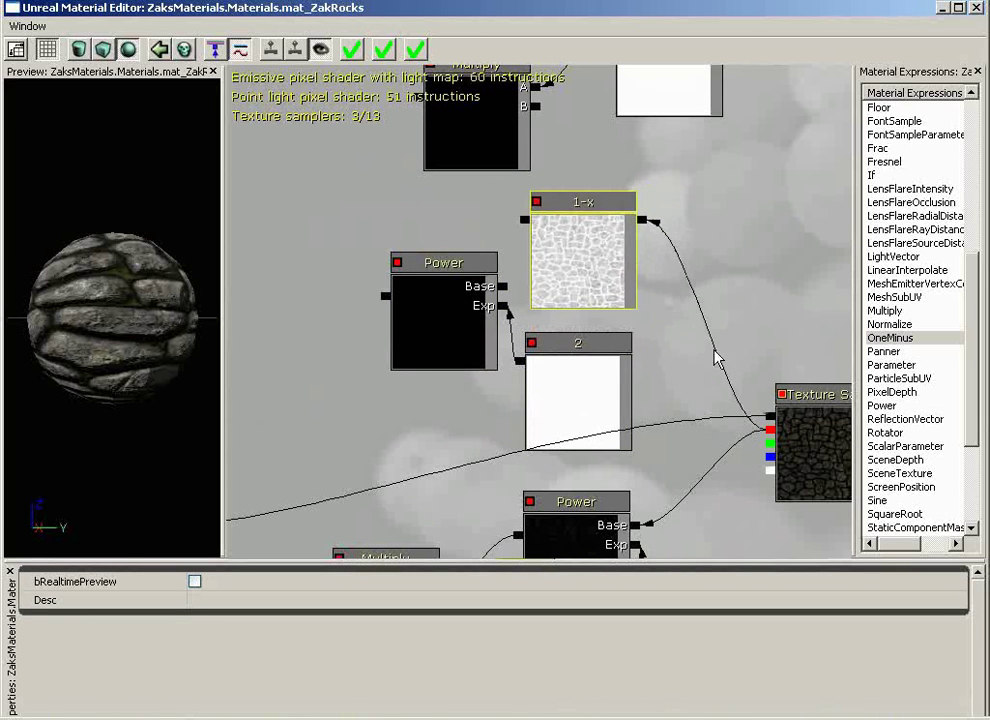
{"action": "left_click_drag", "start_coordinate": [618, 404], "coordinate": [657, 388]}
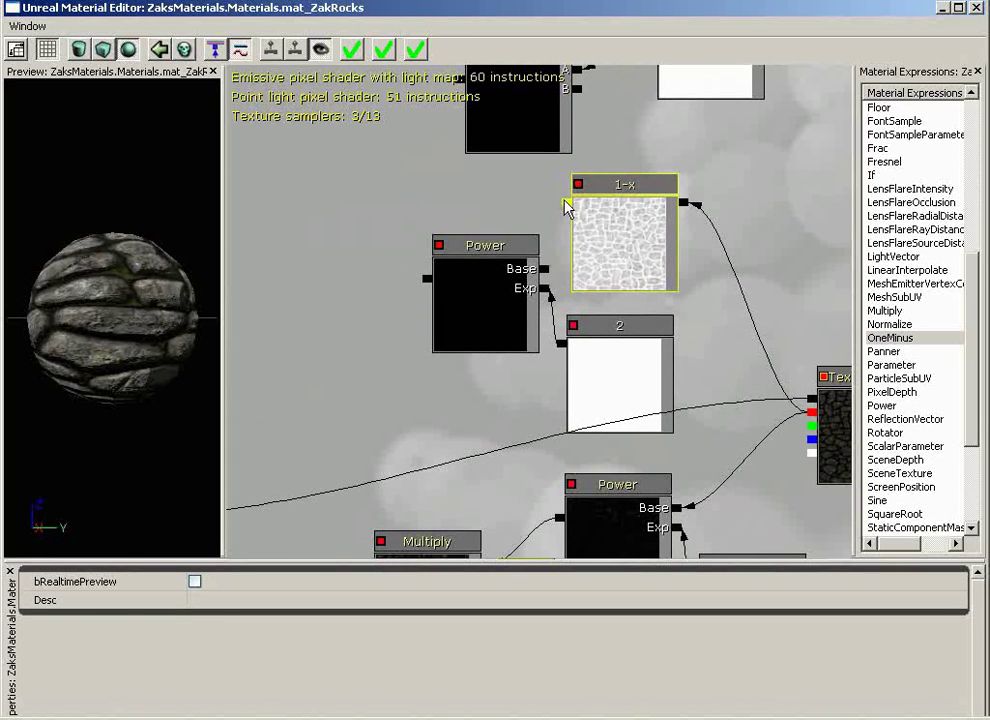
- Connect the 1-x output to the duplicated Power node's Base and raise its exponent constant to 5, then 15, and finally 25
{"action": "left_click", "coordinate": [558, 243]}
{"action": "left_click_drag", "start_coordinate": [558, 243], "coordinate": [543, 269]}
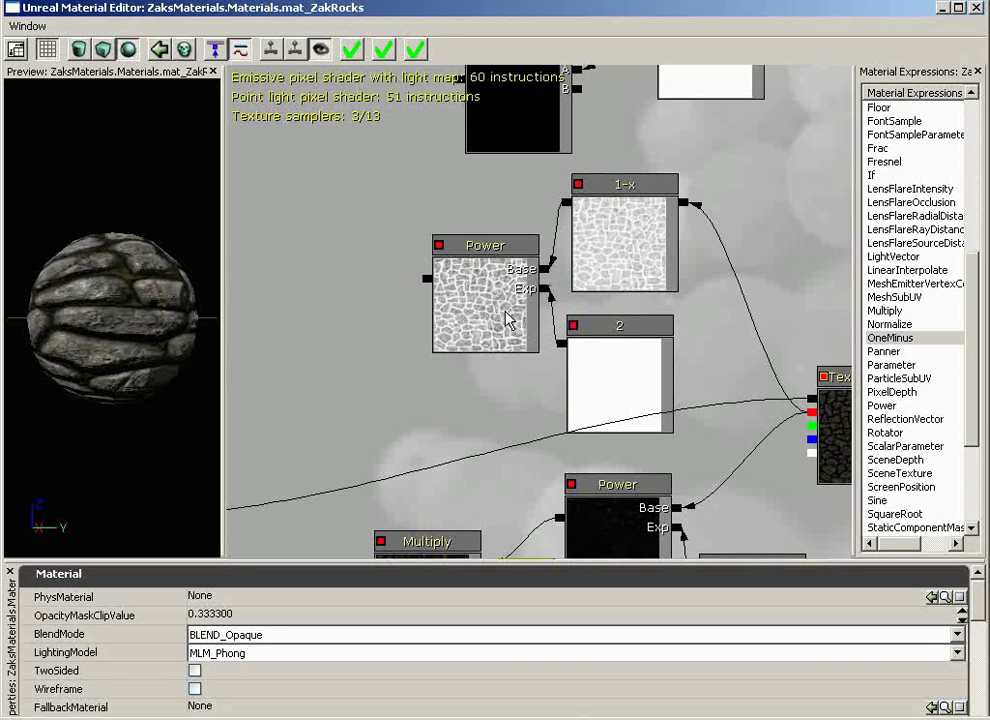
{"action": "left_click", "coordinate": [612, 391]}
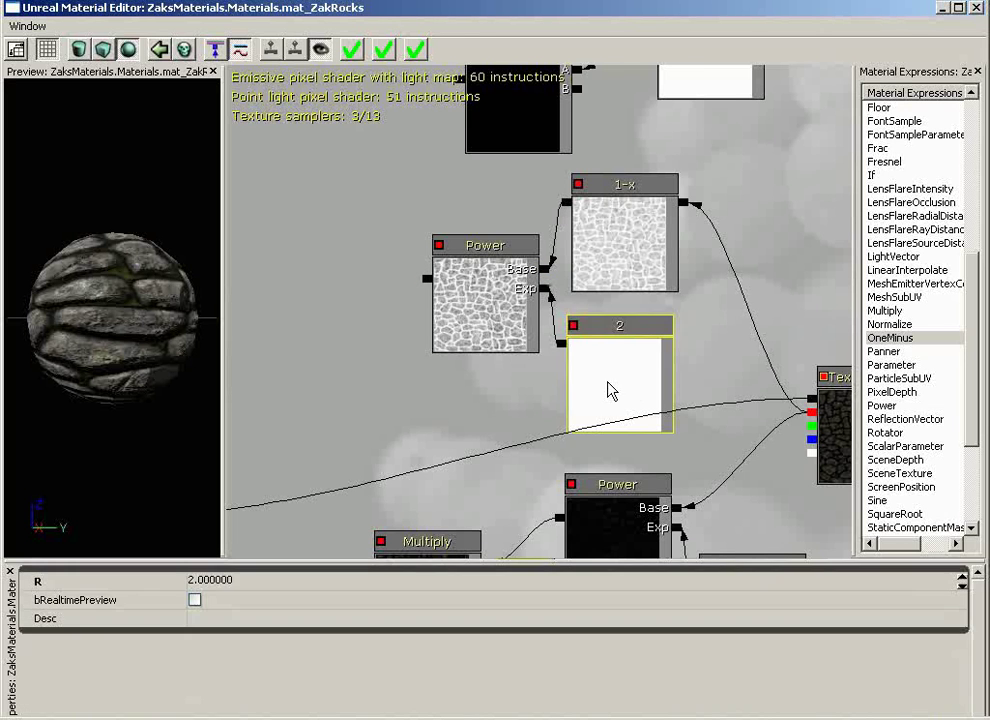
{"action": "left_click", "coordinate": [236, 582]}
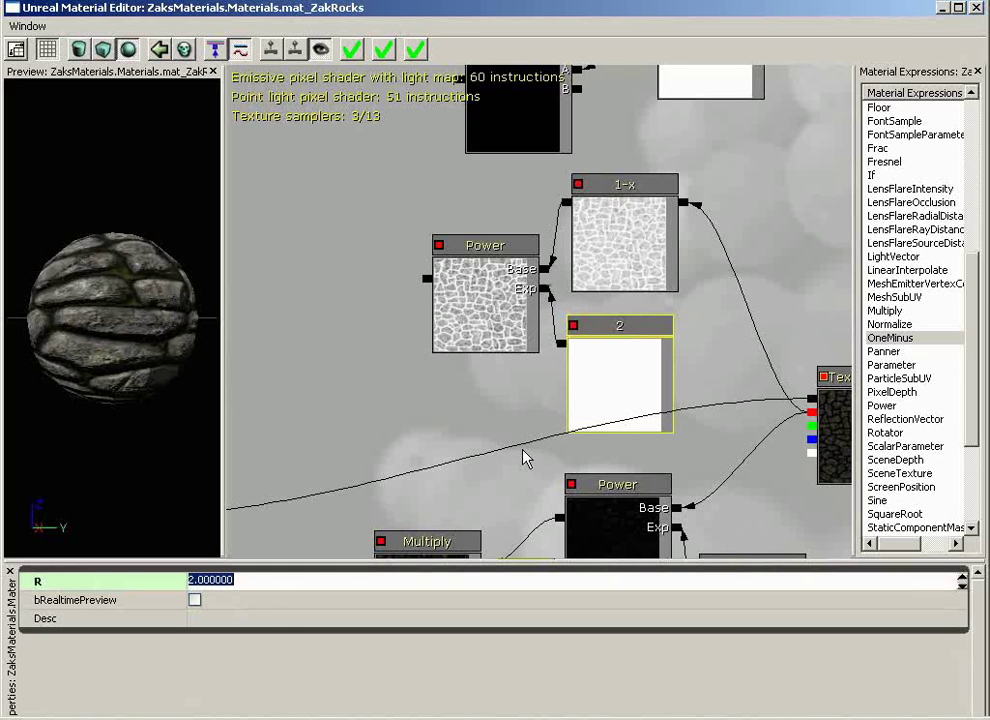
{"action": "type", "text": "5"}
{"action": "key", "text": "Return"}
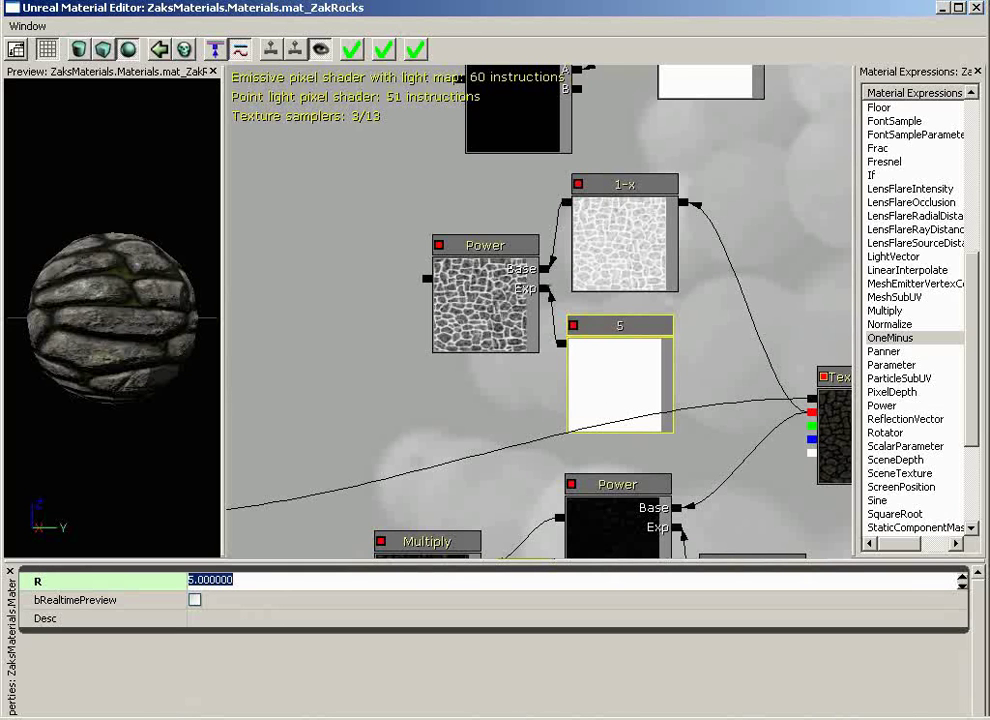
{"action": "type", "text": "15"}
{"action": "key", "text": "Return"}
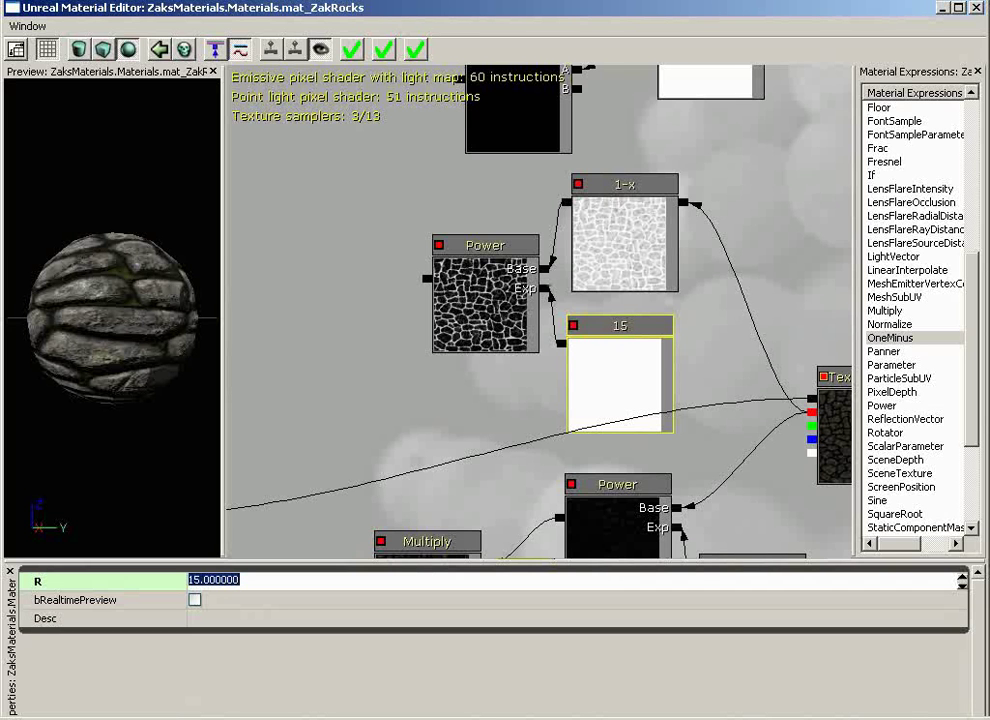
{"action": "type", "text": "25"}
{"action": "key", "text": "Return"}
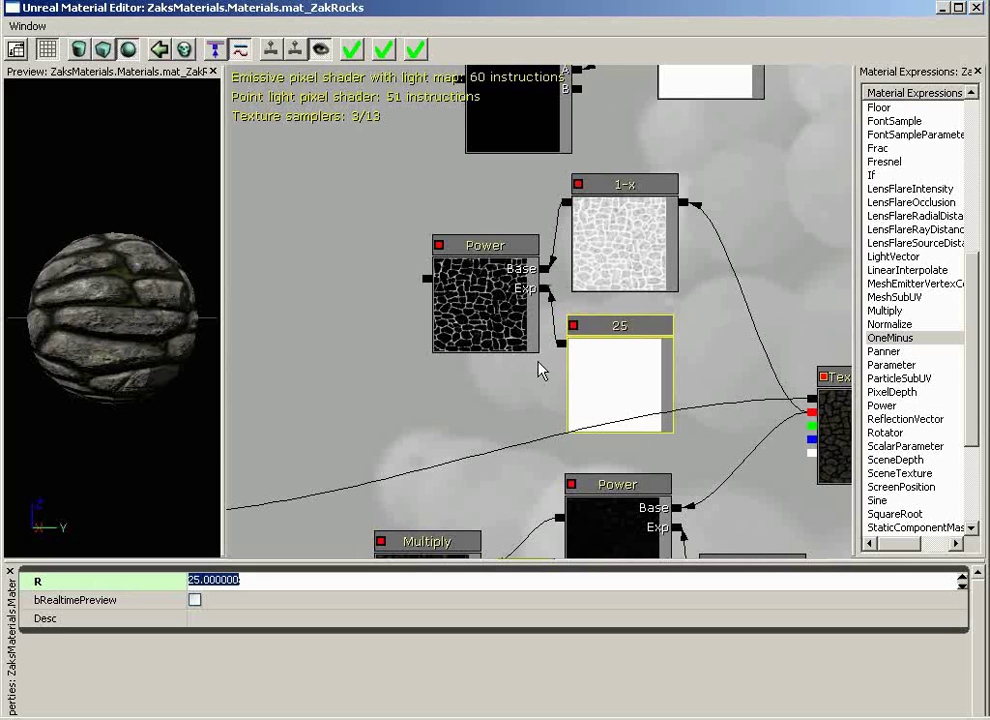
- Add a Multiply node beside the Power node fed by the 1-x node, above the Diffuse connection
{"action": "left_click_drag", "start_coordinate": [316, 444], "coordinate": [436, 390]}
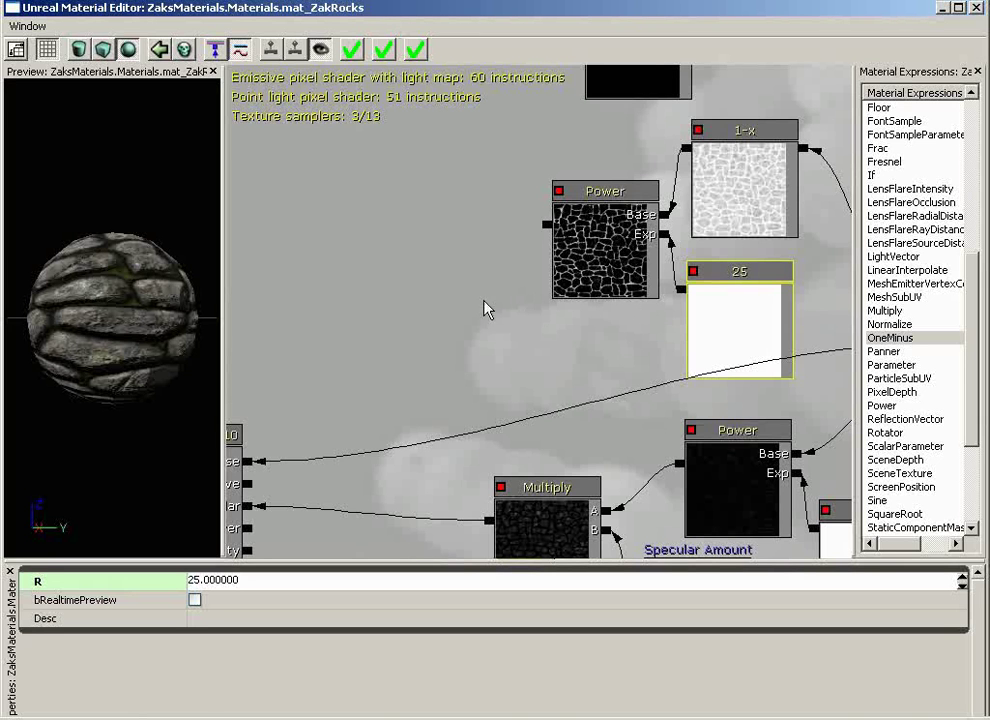
{"action": "left_click", "coordinate": [456, 297]}
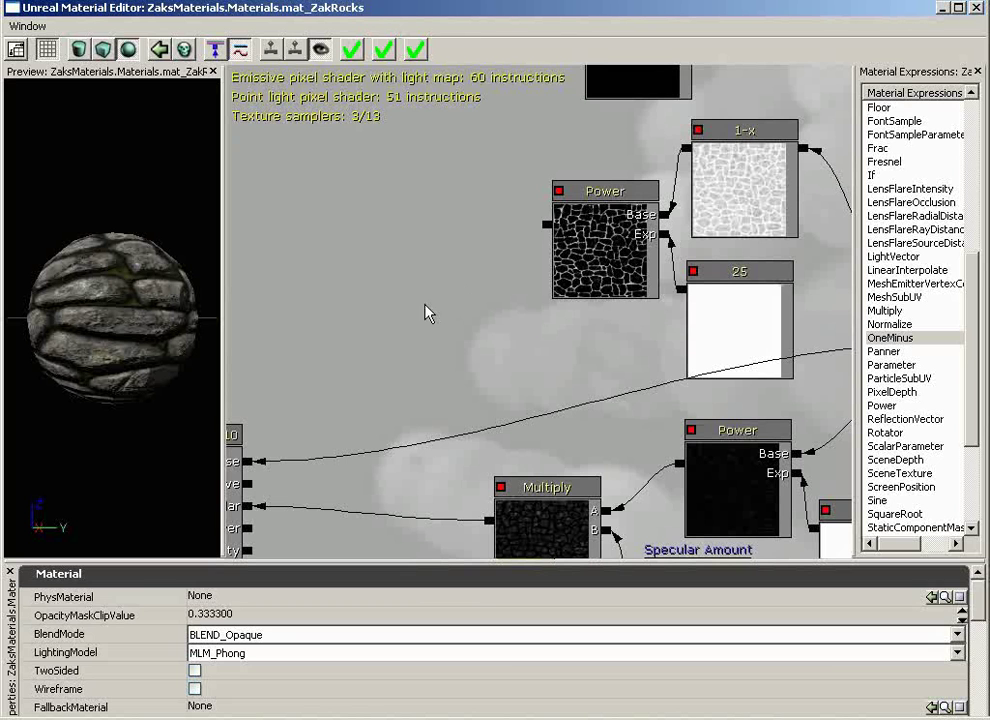
{"action": "left_click", "coordinate": [428, 313]}
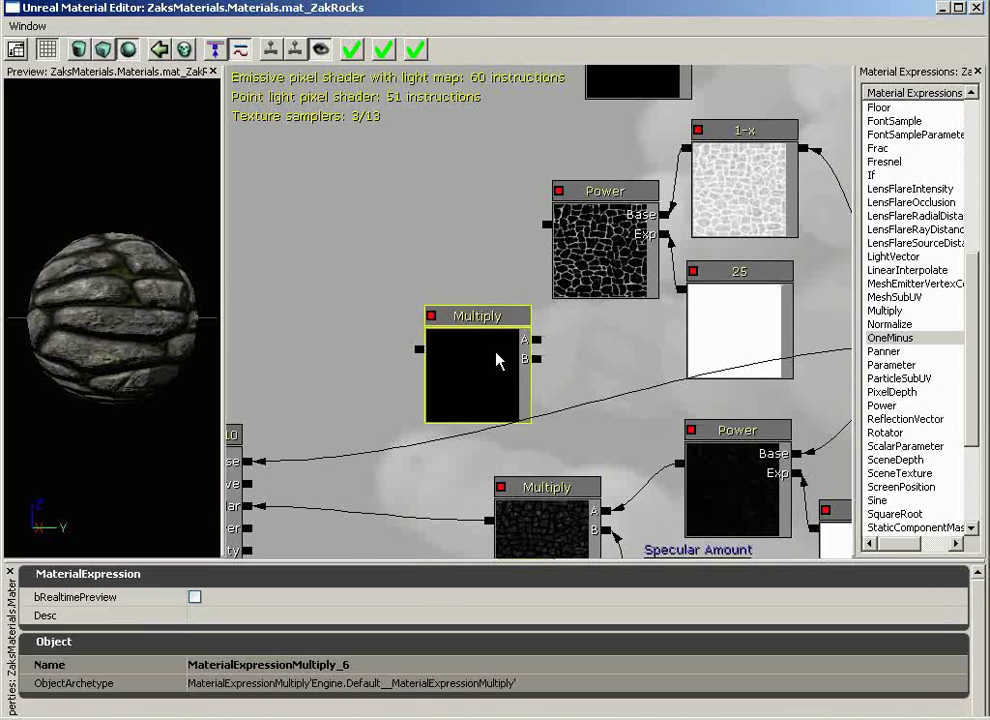
{"action": "left_click_drag", "start_coordinate": [498, 361], "coordinate": [459, 293]}
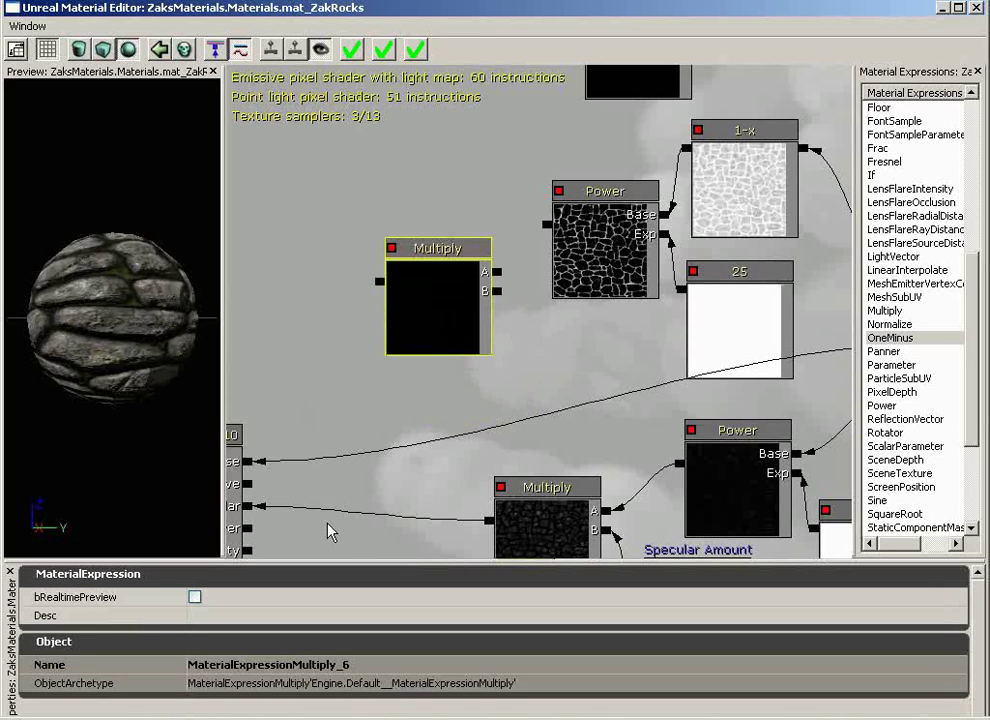
- Select all expression nodes and shift them together farther away from the PreviewMaterial node
{"action": "left_click_drag", "start_coordinate": [491, 356], "coordinate": [417, 524]}
{"action": "scroll", "coordinate": [417, 524], "scroll_direction": "down", "scroll_amount": 5}
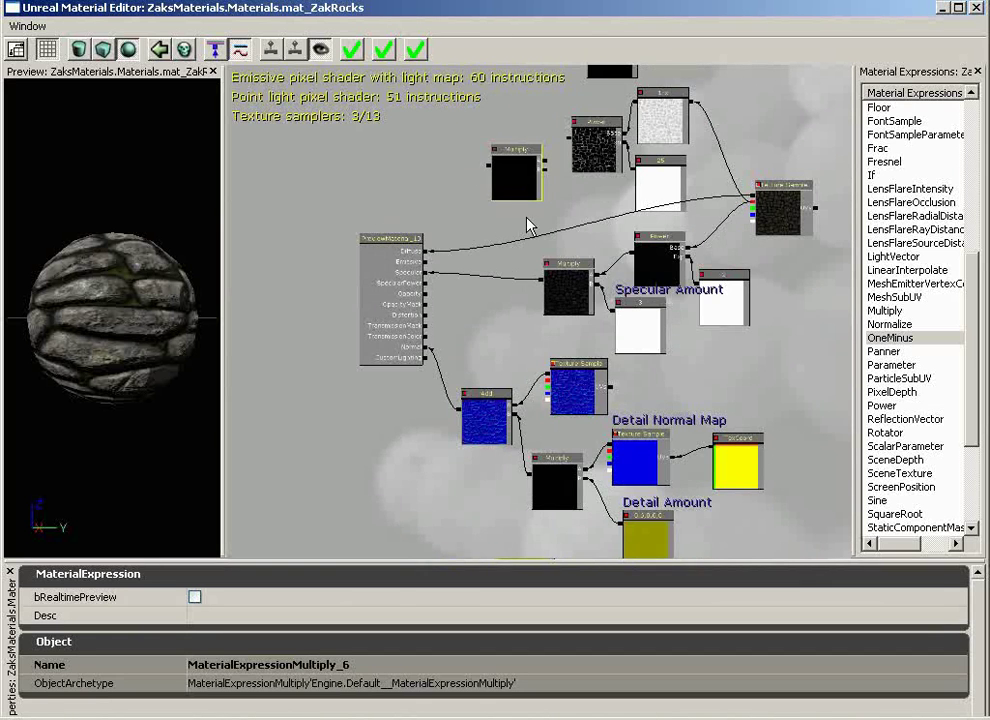
{"action": "left_click_drag", "start_coordinate": [530, 225], "coordinate": [580, 107]}
{"action": "scroll", "coordinate": [580, 107], "scroll_direction": "down", "scroll_amount": 1}
{"action": "scroll", "coordinate": [575, 100], "scroll_direction": "down", "scroll_amount": 2}
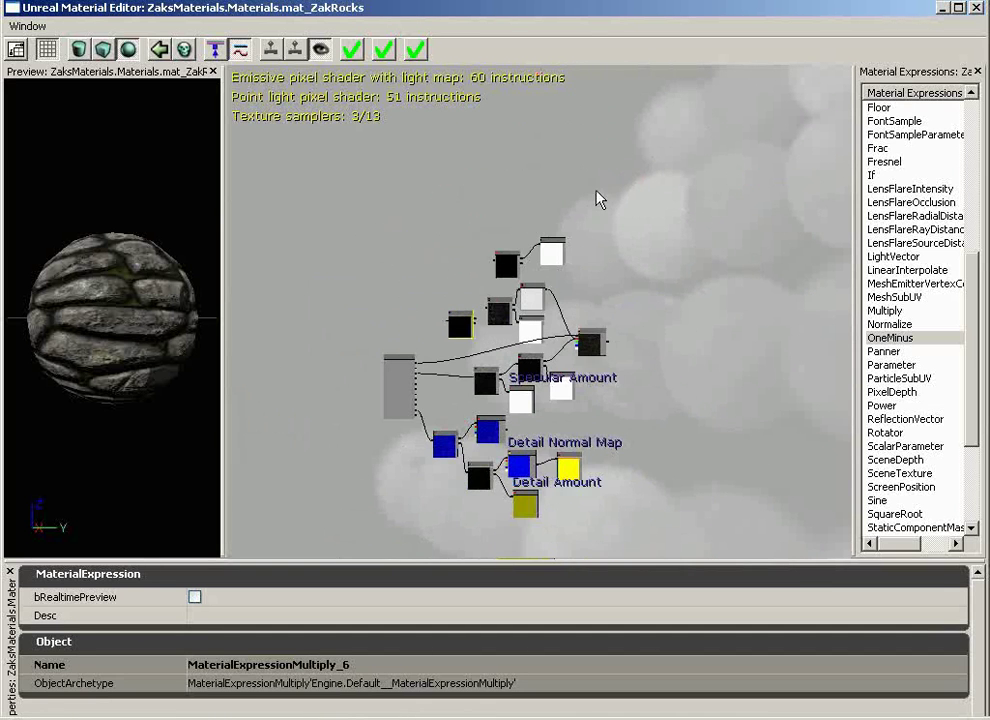
{"action": "scroll", "coordinate": [598, 330], "scroll_direction": "up", "scroll_amount": 1}
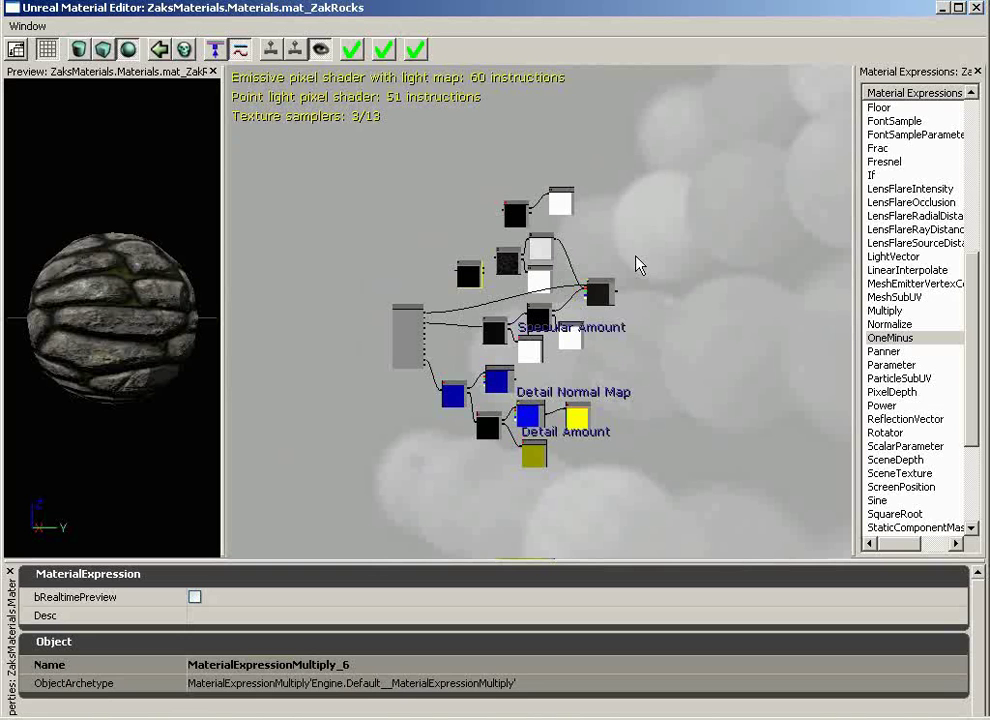
{"action": "left_click_drag", "start_coordinate": [685, 132], "coordinate": [444, 505], "text": "ctrl+alt"}
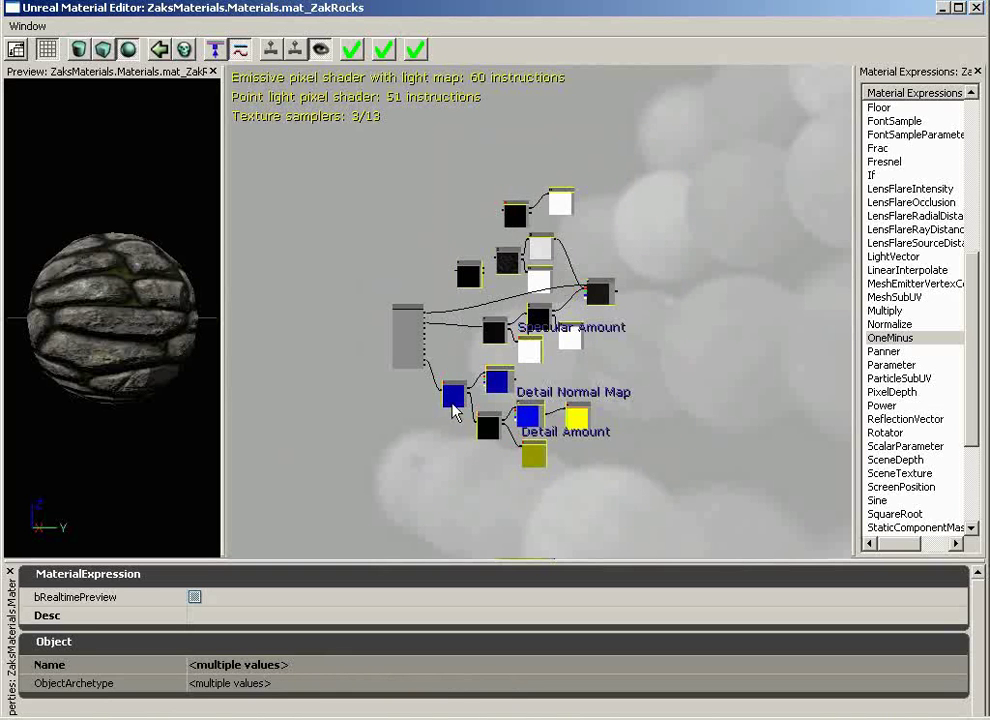
{"action": "left_click_drag", "start_coordinate": [453, 396], "coordinate": [511, 398]}
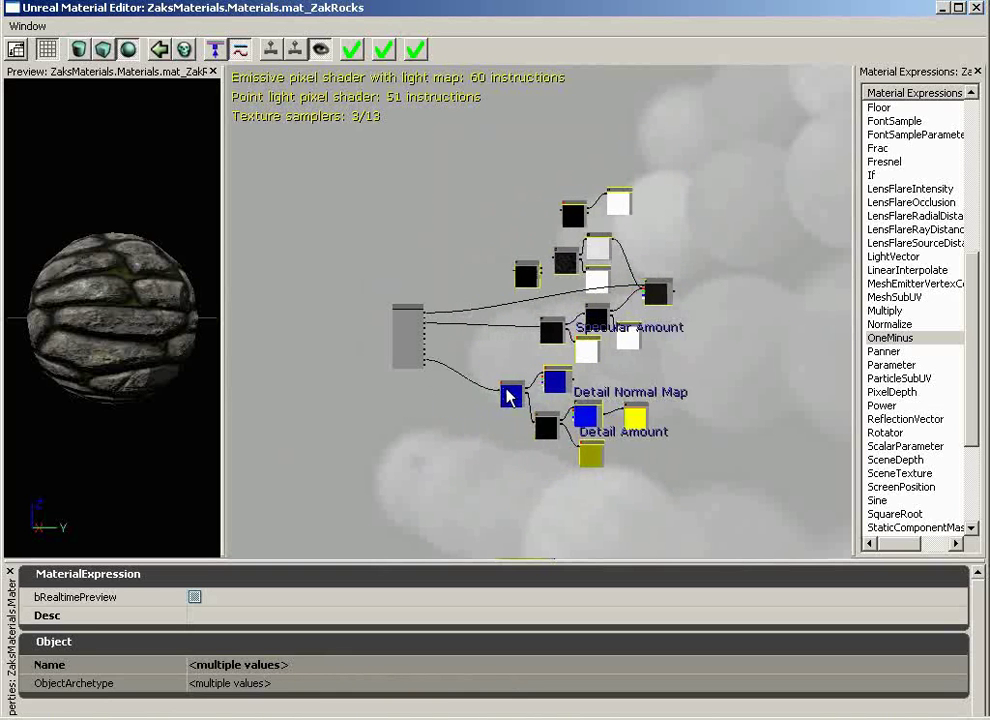
{"action": "scroll", "coordinate": [508, 397], "scroll_direction": "up", "scroll_amount": 5}
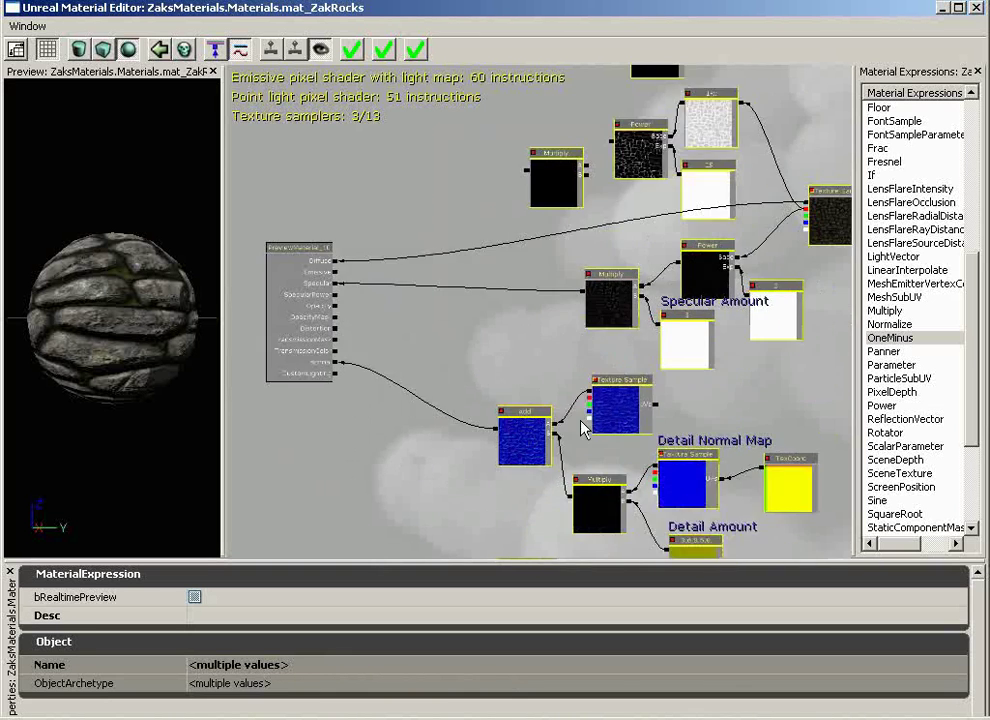
- Select the normal map network, including its detail nodes, and move it back closer to the PreviewMaterial node
{"action": "left_click_drag", "start_coordinate": [581, 422], "coordinate": [547, 339]}
{"action": "left_click", "coordinate": [454, 494]}
{"action": "left_click_drag", "start_coordinate": [427, 516], "coordinate": [813, 322], "text": "ctrl+alt"}
{"action": "left_click_drag", "start_coordinate": [575, 338], "coordinate": [462, 328]}
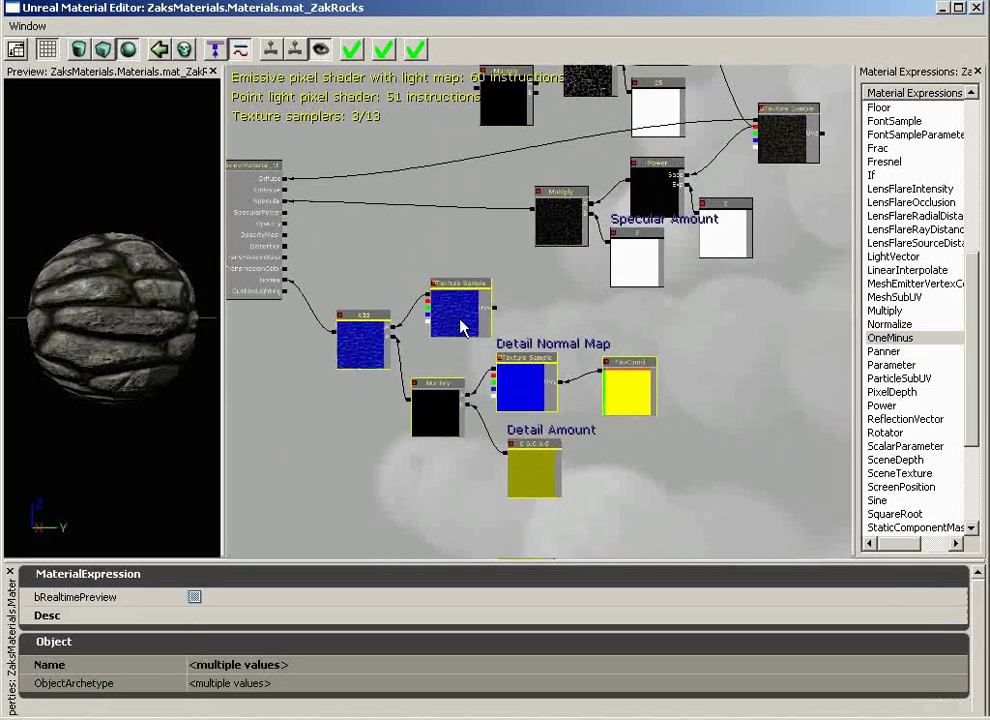
- Move the new Multiply node farther from the exponent-25 Power node and connect the Power output to its B input
{"action": "left_click_drag", "start_coordinate": [750, 405], "coordinate": [641, 235]}
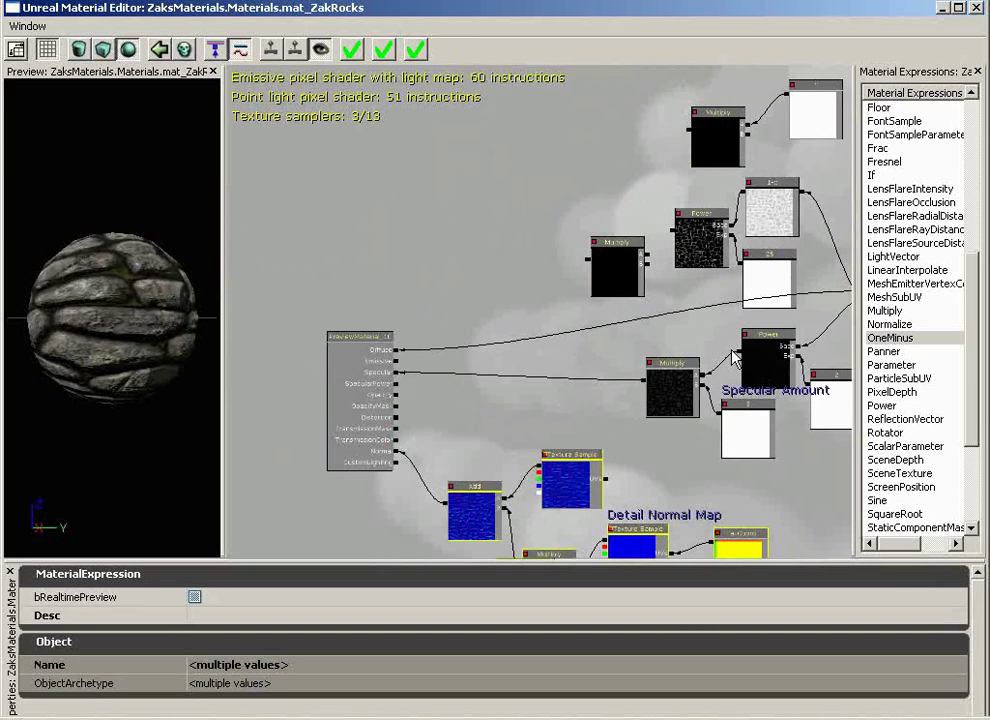
{"action": "left_click", "coordinate": [643, 326]}
{"action": "scroll", "coordinate": [769, 286], "scroll_direction": "up", "scroll_amount": 7}
{"action": "left_click_drag", "start_coordinate": [743, 323], "coordinate": [850, 388]}
{"action": "left_click_drag", "start_coordinate": [479, 272], "coordinate": [423, 218], "text": "ctrl"}
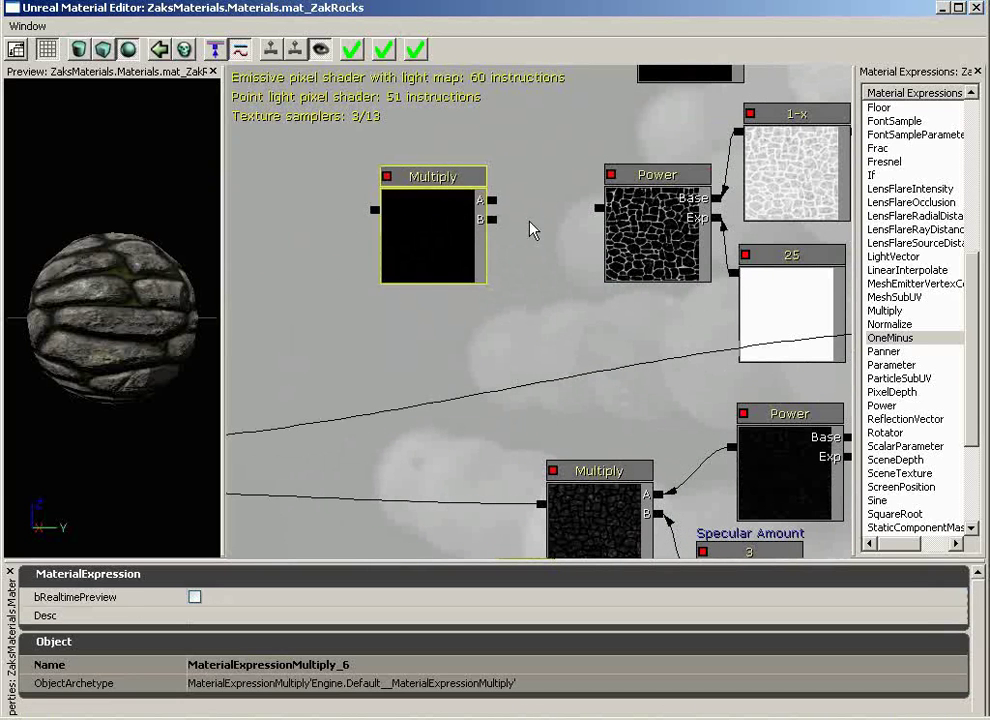
{"action": "left_click_drag", "start_coordinate": [598, 212], "coordinate": [528, 309]}
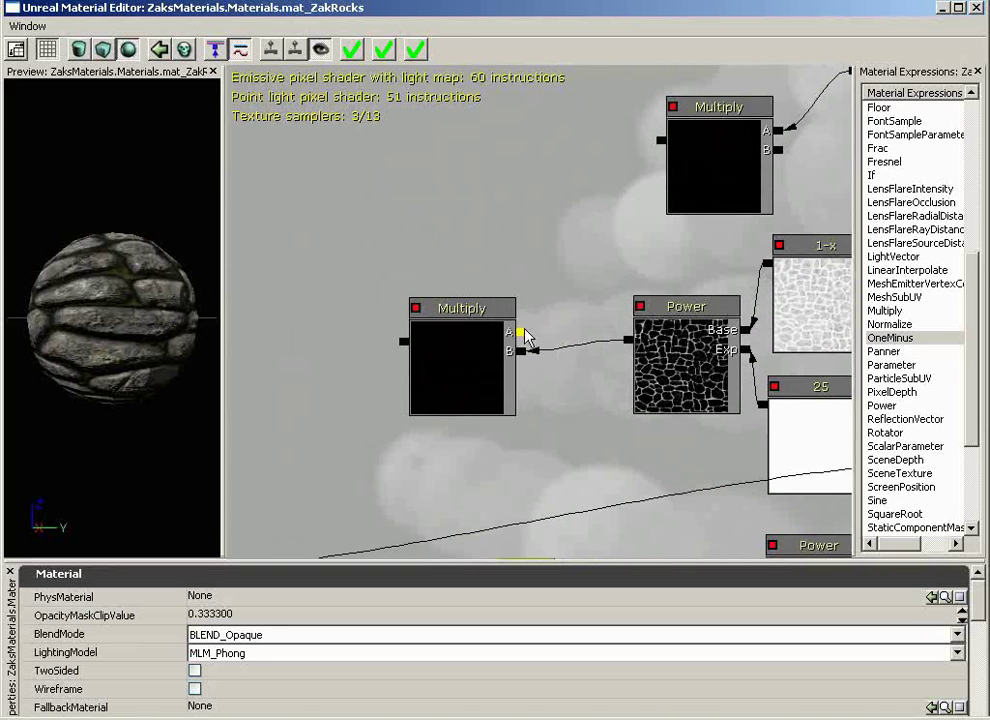
- Move the unused Multiply node and its constant 1 together away from the space above the new Multiply and Power nodes
{"action": "left_click_drag", "start_coordinate": [724, 151], "coordinate": [559, 241]}
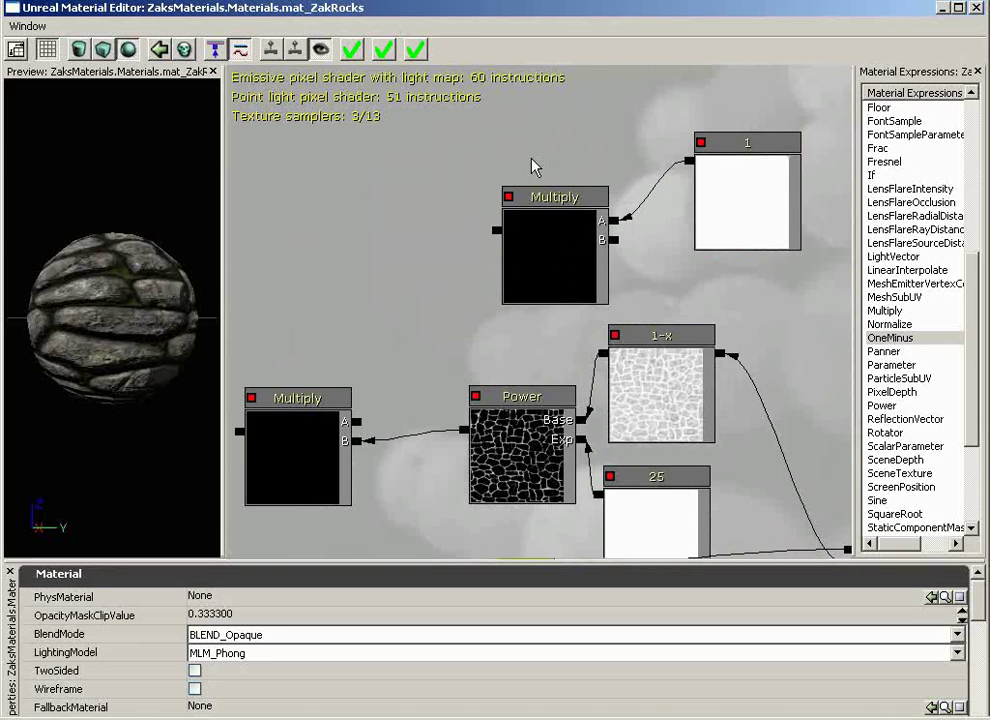
{"action": "left_click_drag", "start_coordinate": [536, 144], "coordinate": [742, 241], "text": "ctrl+alt"}
{"action": "left_click_drag", "start_coordinate": [568, 237], "coordinate": [733, 218], "text": "ctrl"}
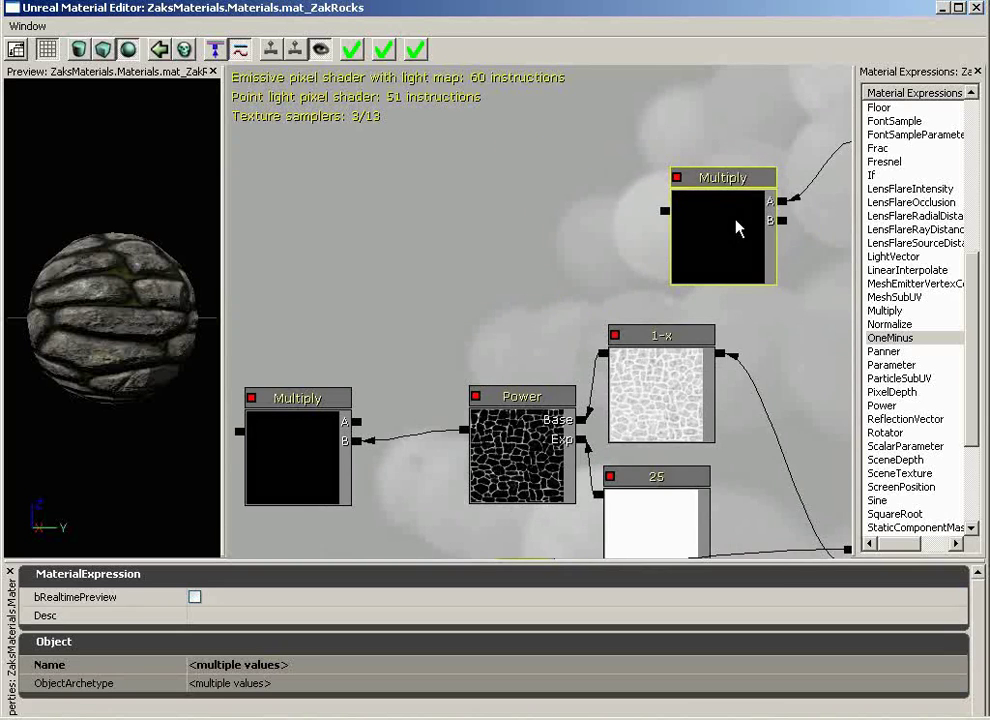
{"action": "left_click_drag", "start_coordinate": [240, 348], "coordinate": [309, 308]}
{"action": "left_click", "coordinate": [542, 265]}
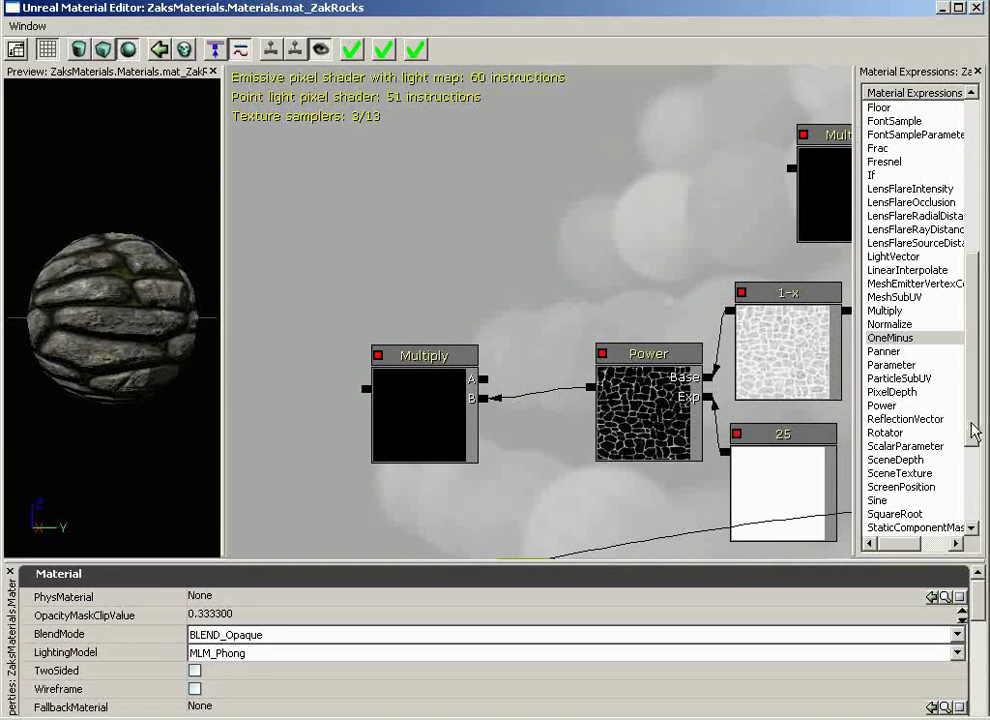
- Add a VectorParameter node and place it above the unused Multiply node that has the constant 1
{"action": "scroll", "coordinate": [975, 503], "scroll_direction": "down", "scroll_amount": 4}
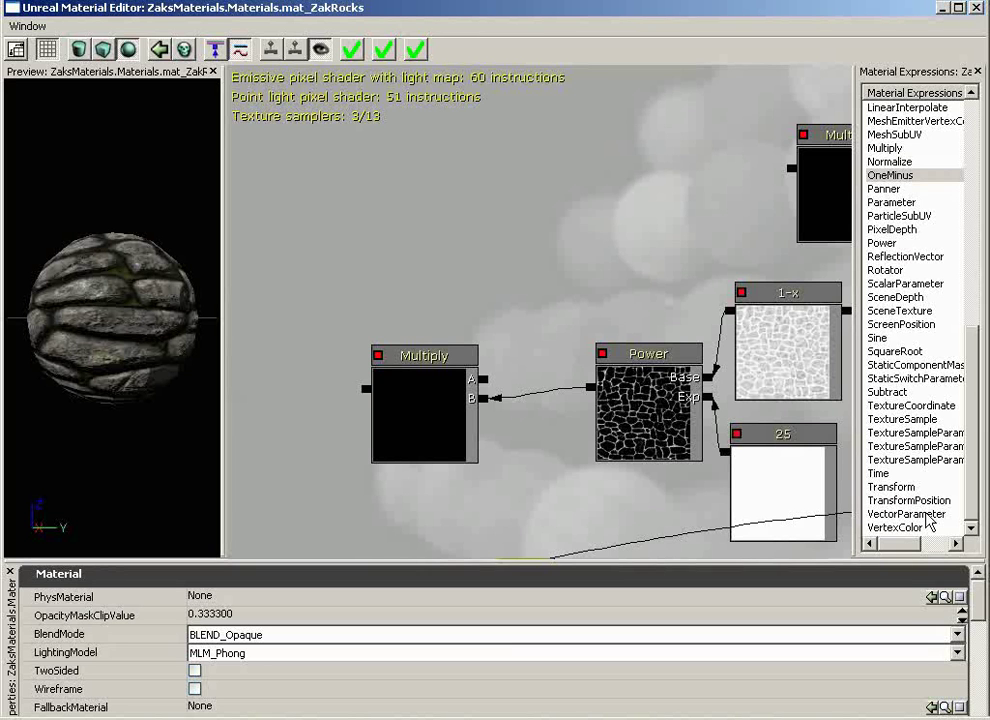
{"action": "left_click_drag", "start_coordinate": [930, 520], "coordinate": [566, 362]}
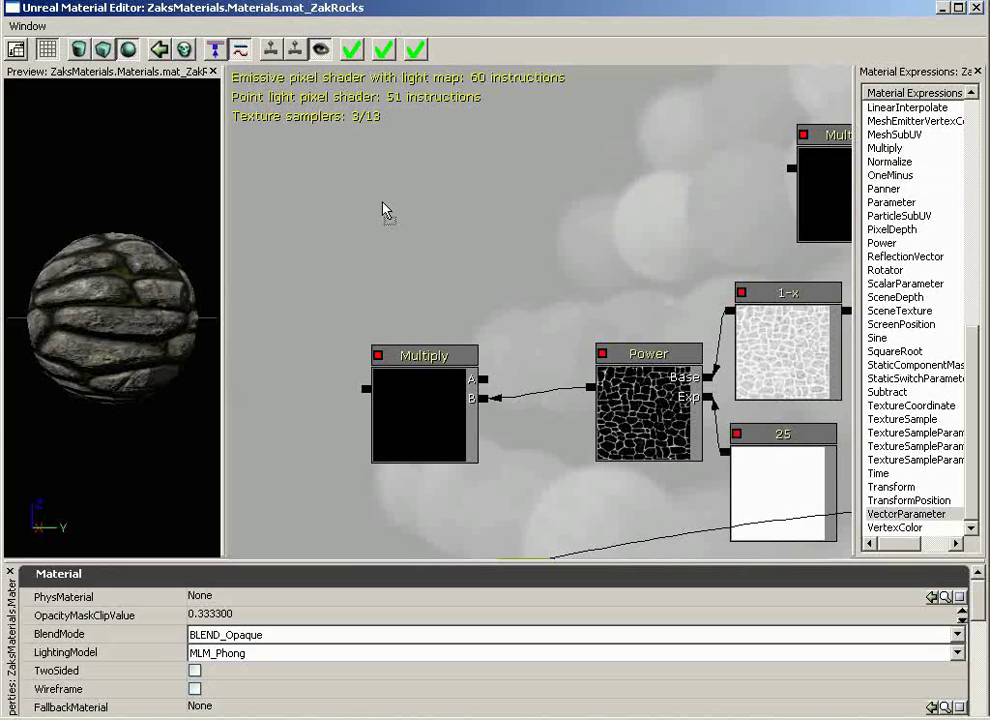
{"action": "left_click_drag", "start_coordinate": [385, 210], "coordinate": [384, 210]}
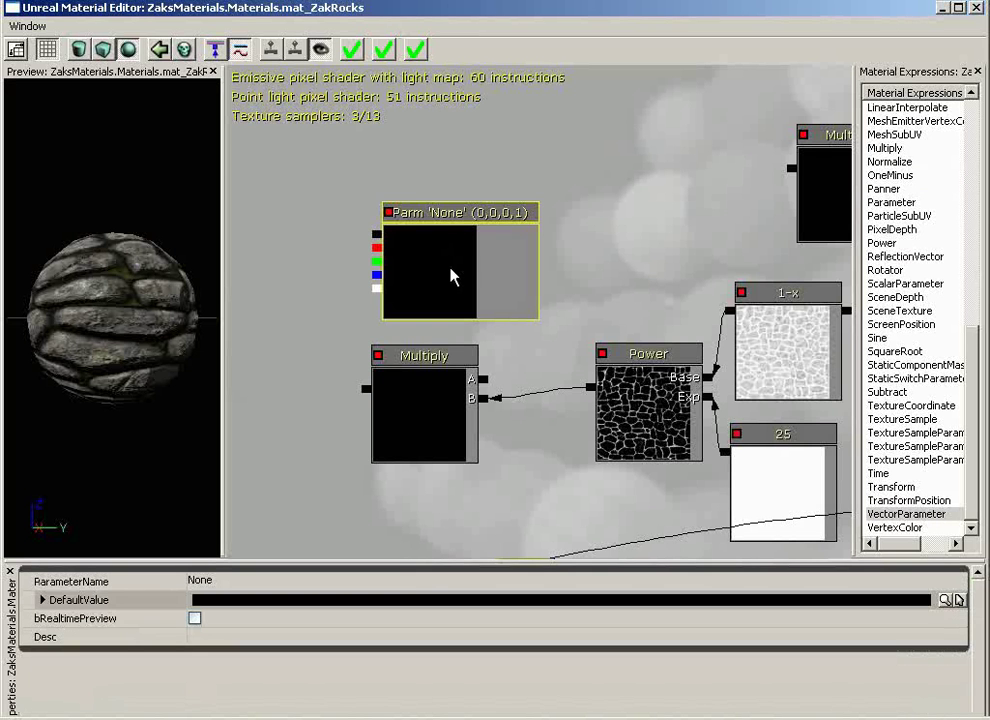
{"action": "left_click_drag", "start_coordinate": [457, 261], "coordinate": [633, 216], "text": "ctrl"}
{"action": "left_click_drag", "start_coordinate": [322, 517], "coordinate": [477, 417]}
{"action": "left_click_drag", "start_coordinate": [832, 413], "coordinate": [592, 371]}
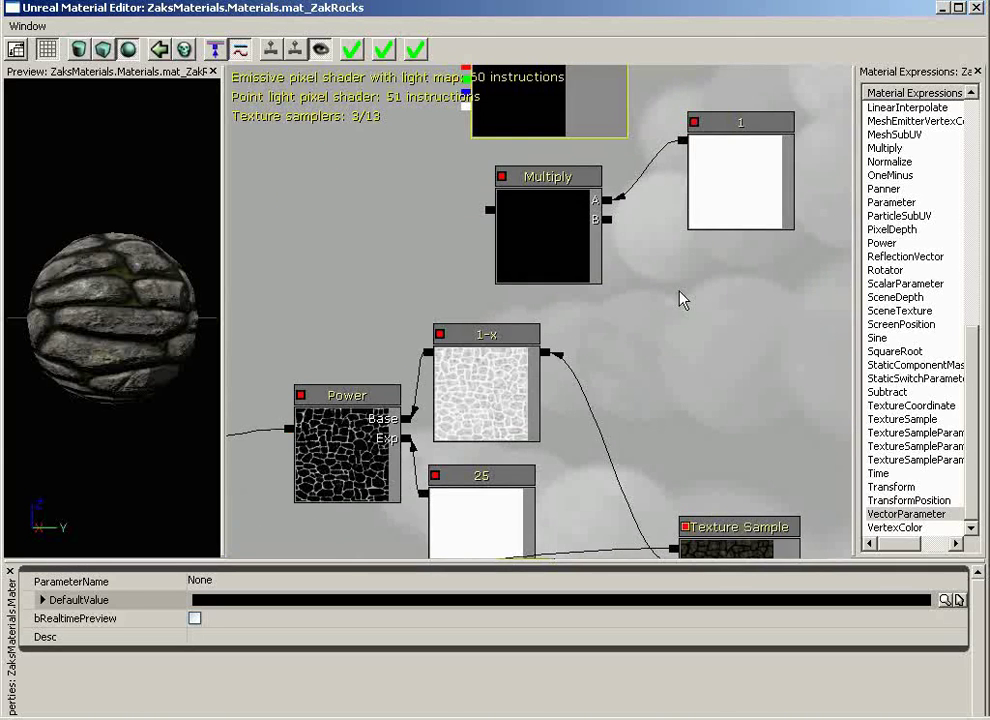
{"action": "left_click_drag", "start_coordinate": [615, 201], "coordinate": [669, 265]}
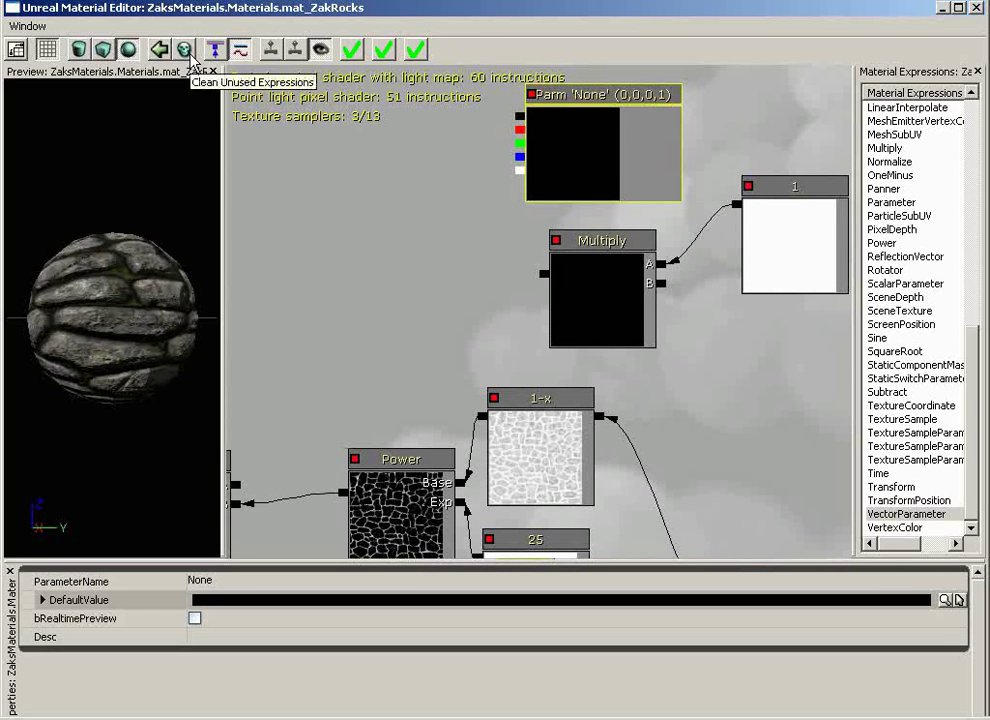
- Add a Constant3Vector, connect it to the A input of the mask's Multiply node, and shift that Multiply slightly away from its inputs
{"action": "left_click_drag", "start_coordinate": [229, 384], "coordinate": [371, 241]}
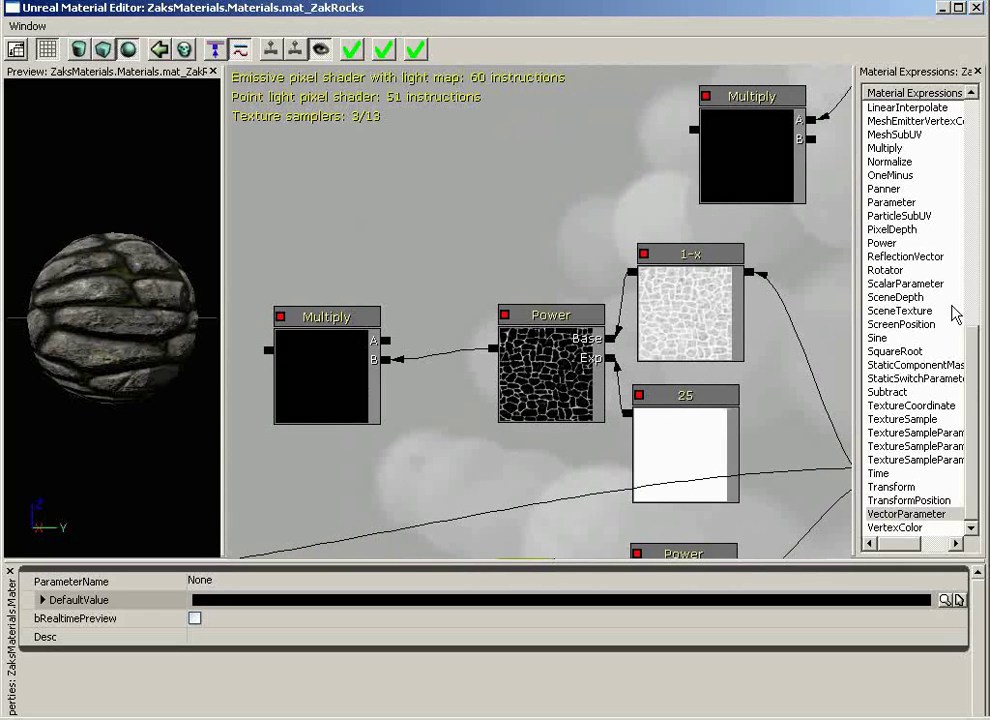
{"action": "left_click_drag", "start_coordinate": [974, 320], "coordinate": [953, 183]}
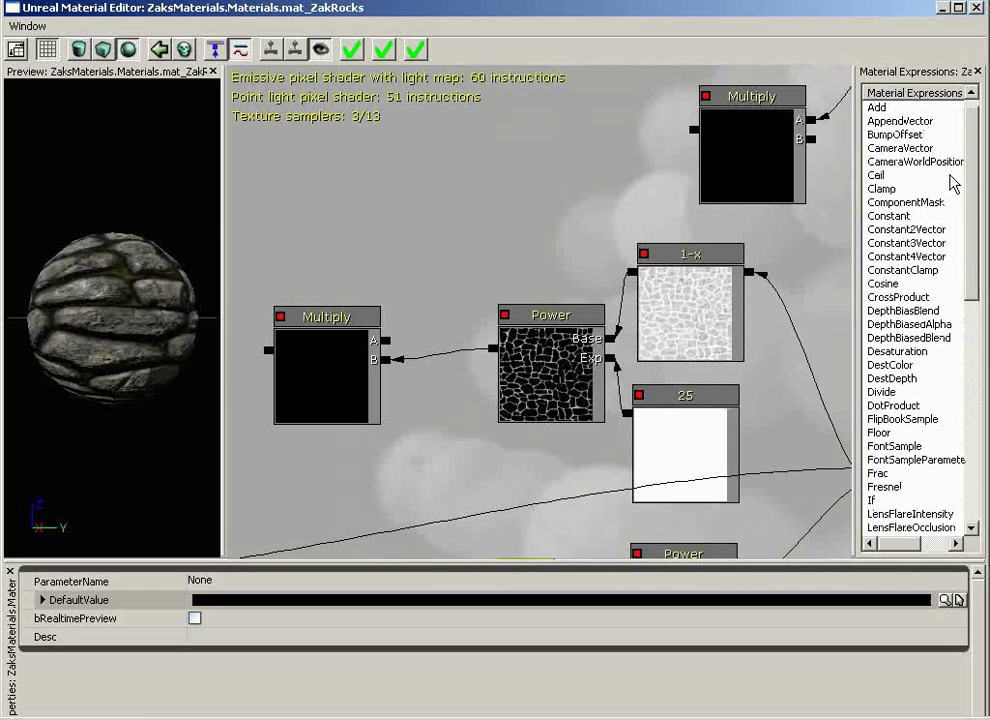
{"action": "left_click", "coordinate": [905, 243]}
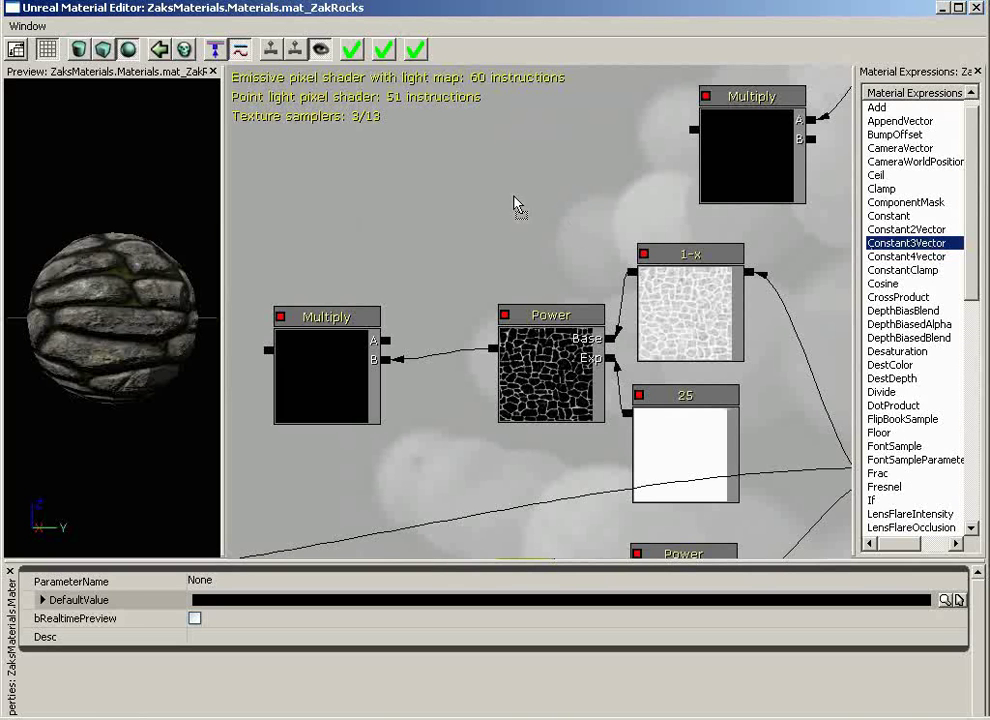
{"action": "left_click_drag", "start_coordinate": [506, 238], "coordinate": [442, 194]}
{"action": "left_click_drag", "start_coordinate": [388, 173], "coordinate": [385, 341]}
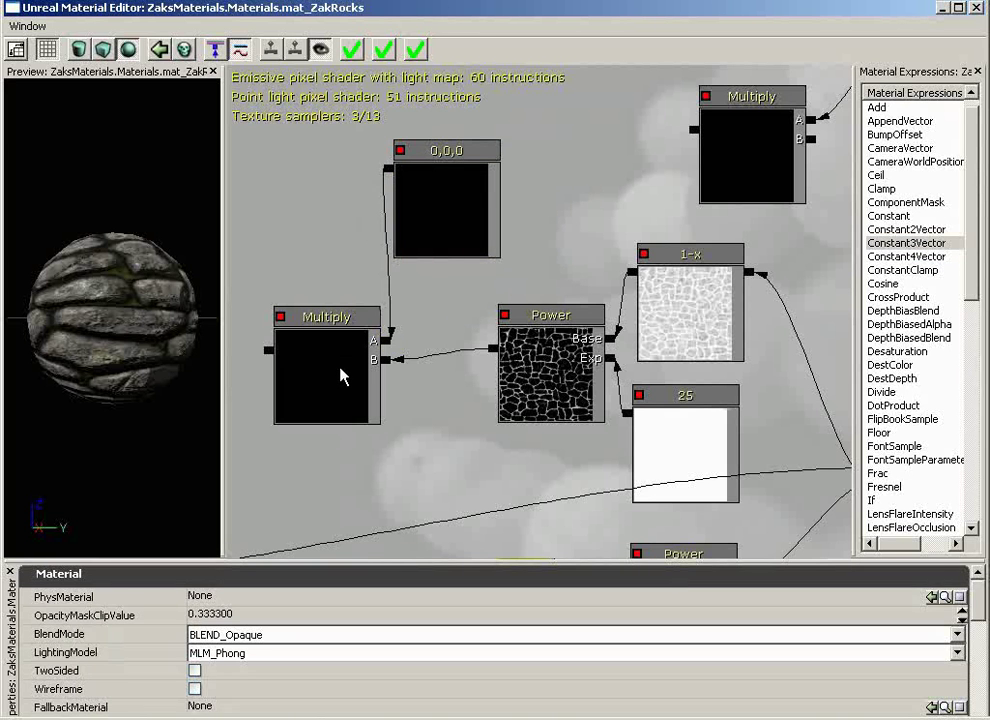
{"action": "left_click_drag", "start_coordinate": [345, 378], "coordinate": [326, 358]}
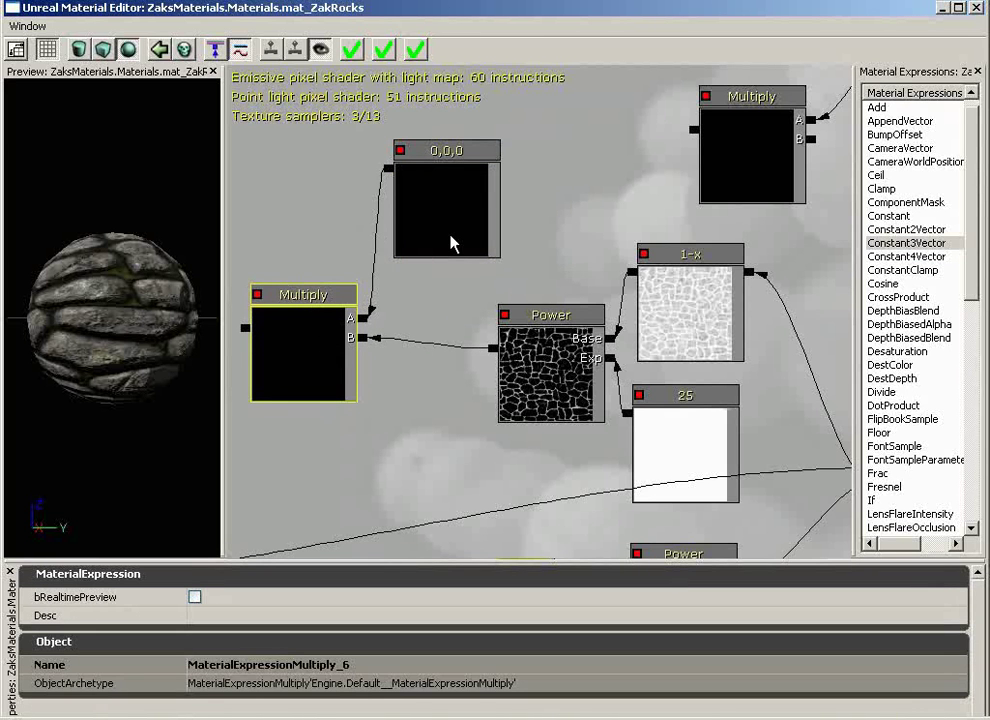
- Set the vector parameter's default colour to orange (Red 255, Green 128, Blue 0) and expand its channel values
{"action": "left_click_drag", "start_coordinate": [453, 230], "coordinate": [727, 56]}
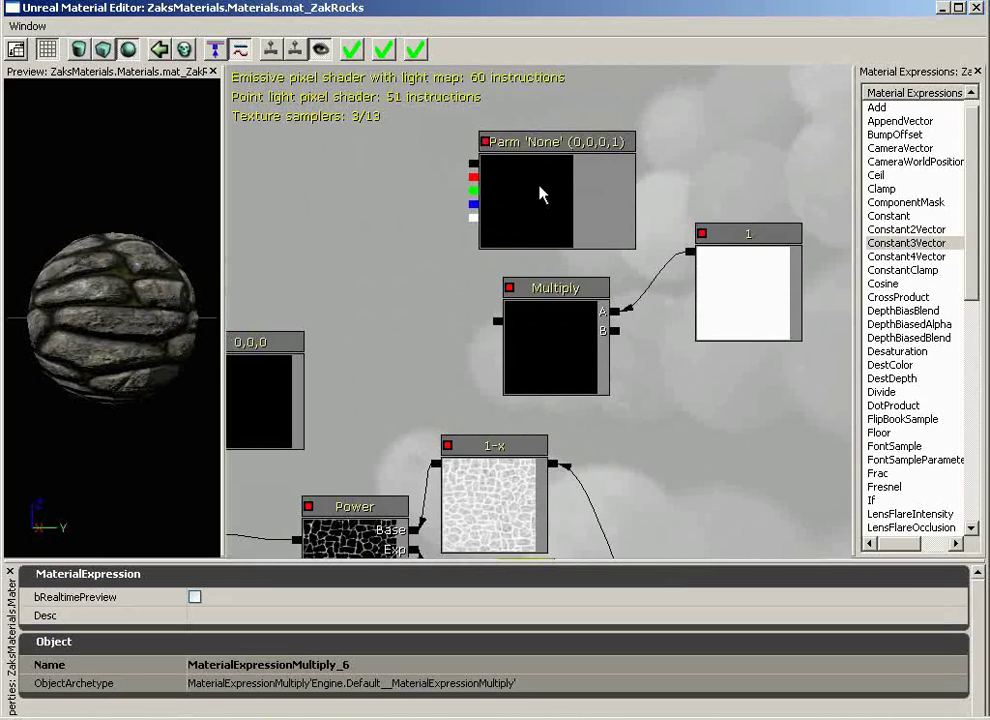
{"action": "left_click", "coordinate": [540, 194]}
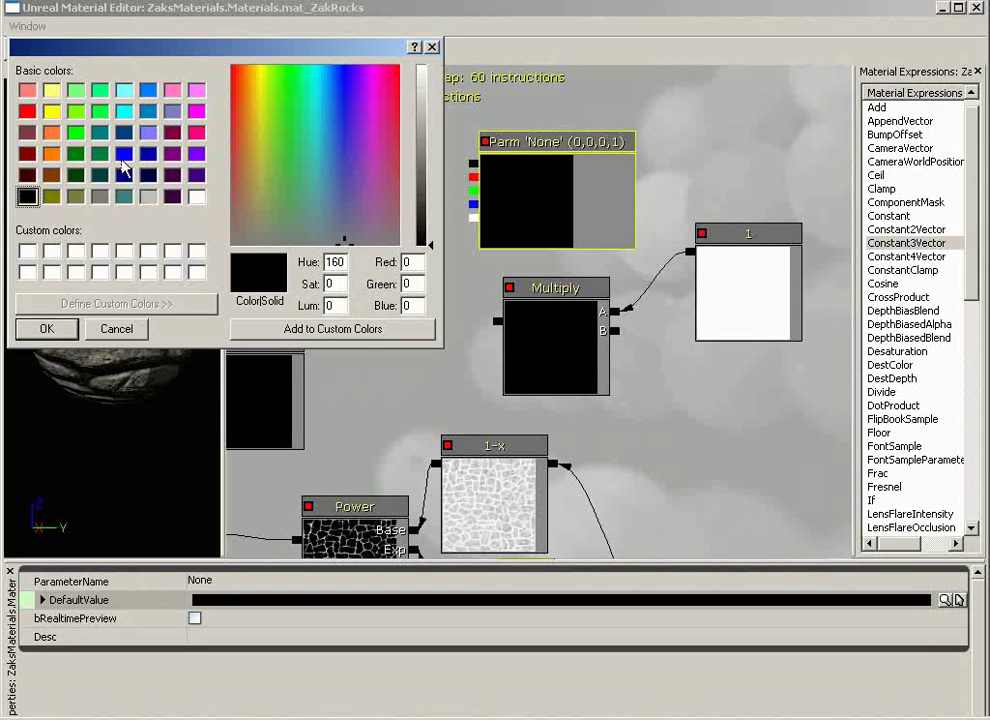
{"action": "left_click", "coordinate": [55, 157]}
{"action": "left_click_drag", "start_coordinate": [266, 108], "coordinate": [245, 66]}
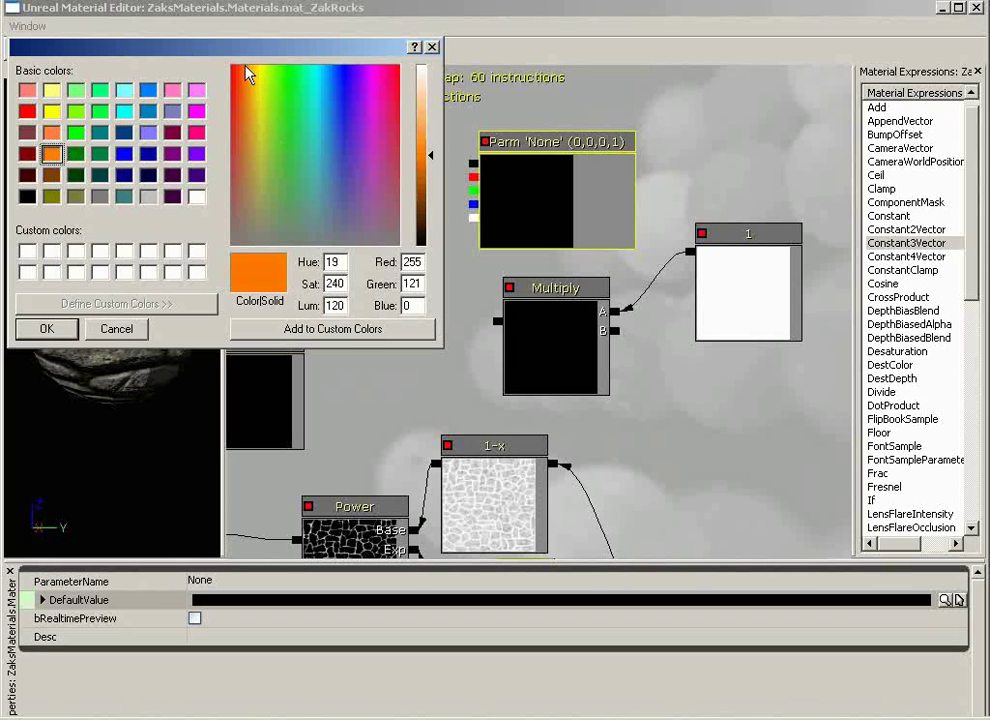
{"action": "left_click", "coordinate": [51, 153]}
{"action": "left_click_drag", "start_coordinate": [241, 68], "coordinate": [251, 75]}
{"action": "left_click", "coordinate": [51, 153]}
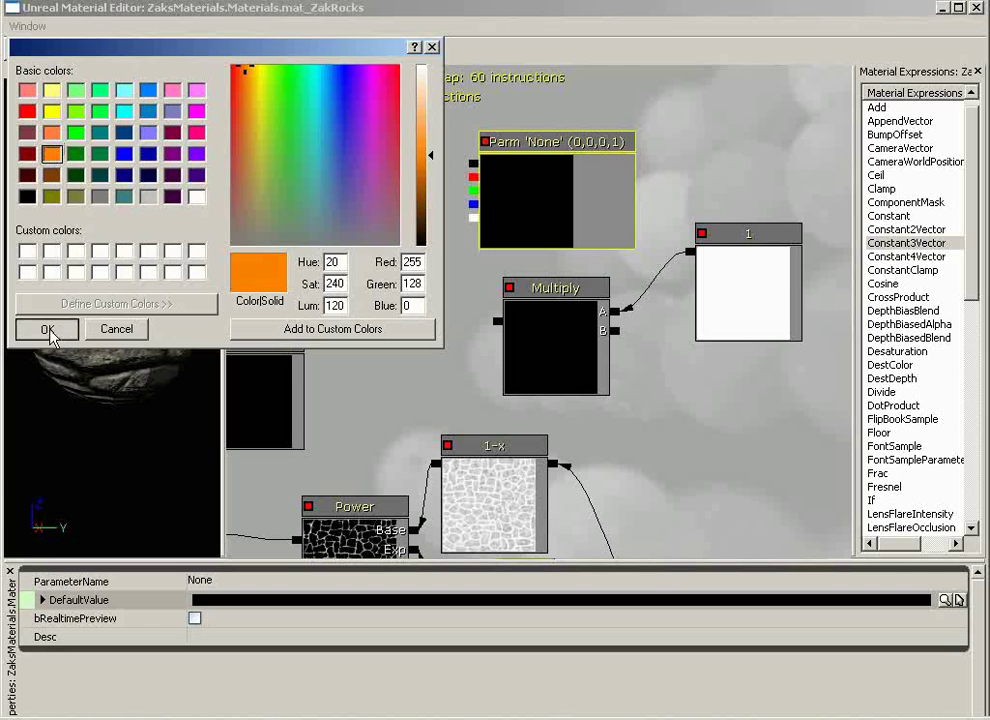
{"action": "left_click", "coordinate": [48, 330]}
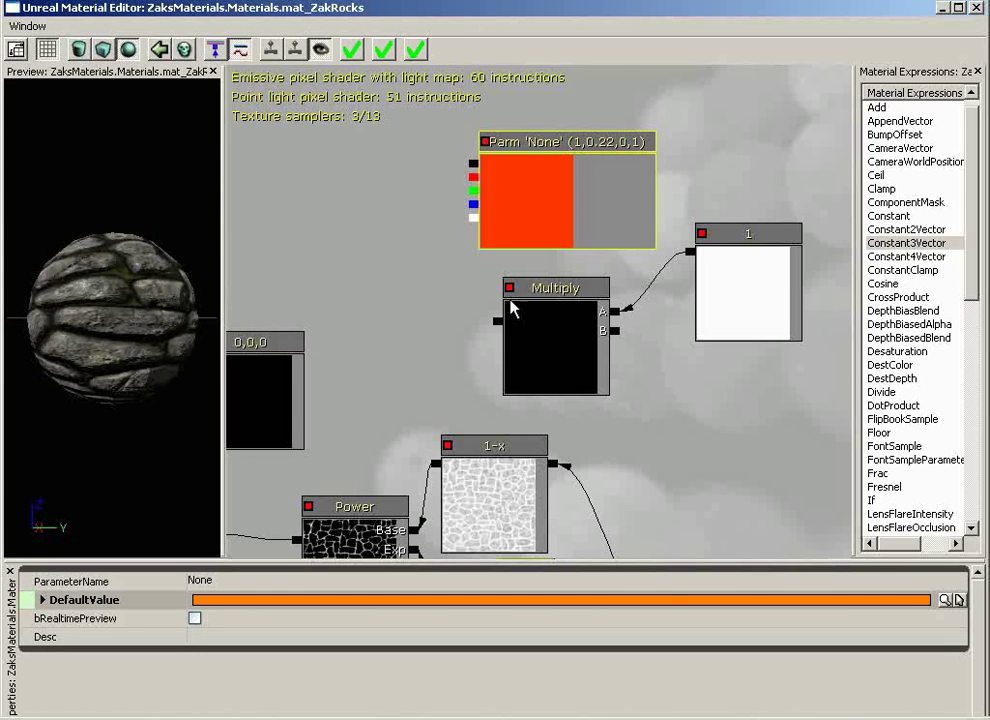
{"action": "left_click", "coordinate": [42, 599]}
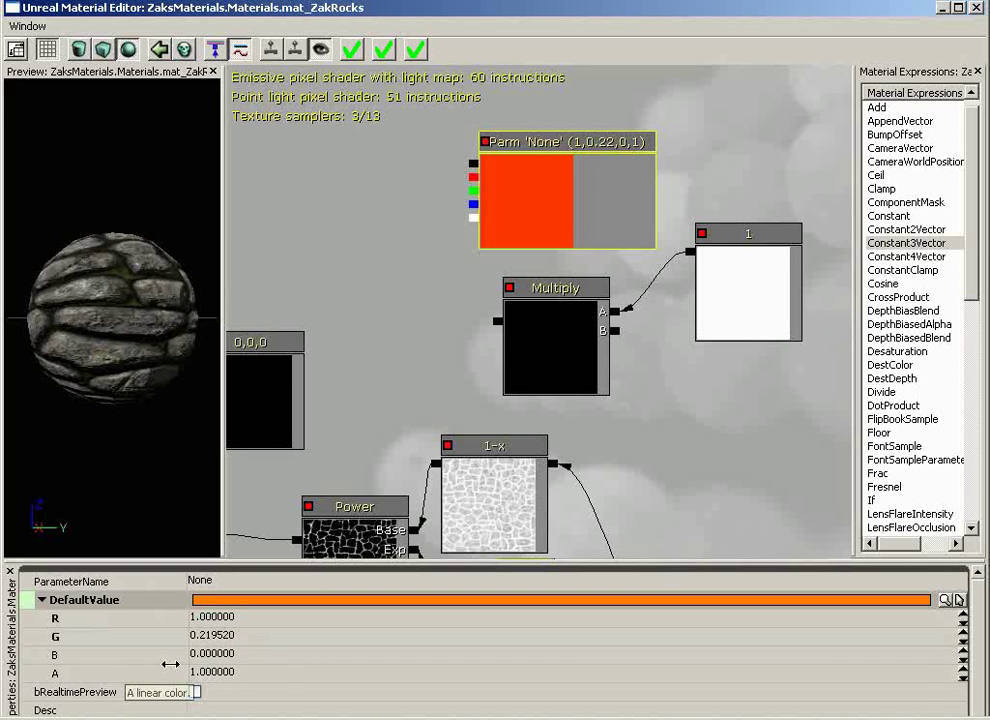
- Set the R channel of the Constant3Vector feeding the mask's Multiply to 1
{"action": "left_click_drag", "start_coordinate": [246, 379], "coordinate": [483, 276]}
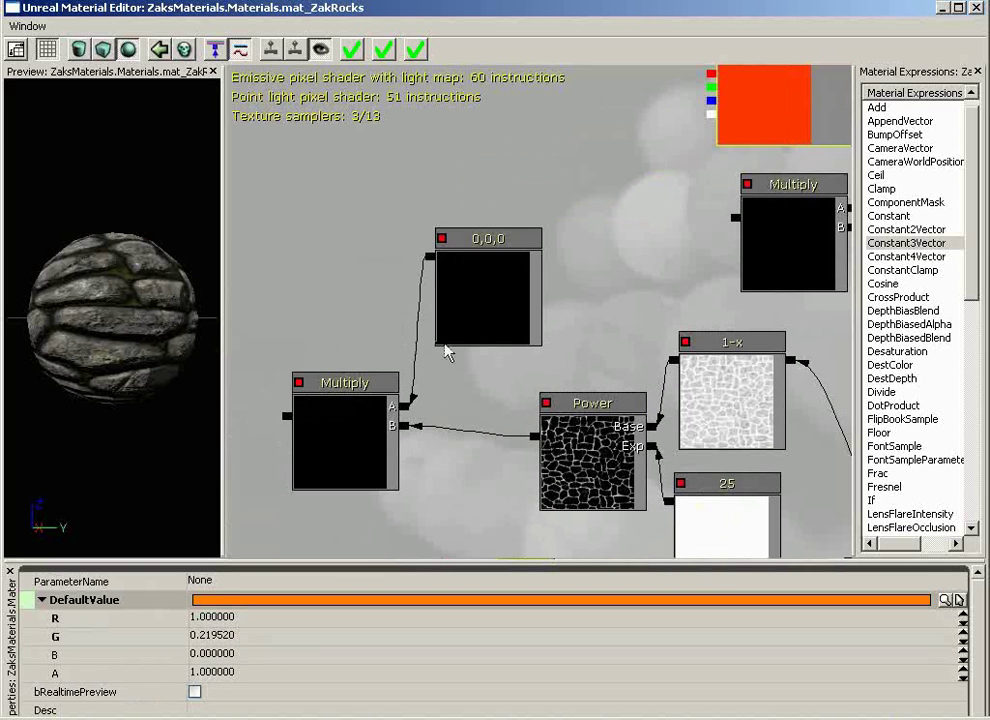
{"action": "left_click", "coordinate": [501, 284]}
{"action": "left_click", "coordinate": [234, 580]}
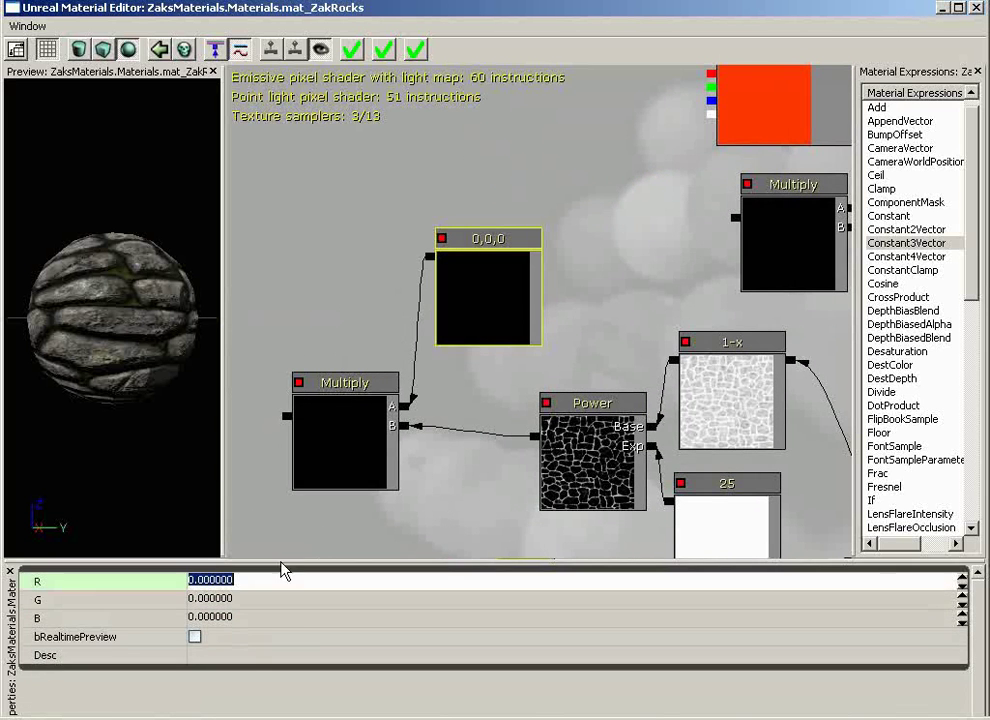
{"action": "type", "text": "1"}
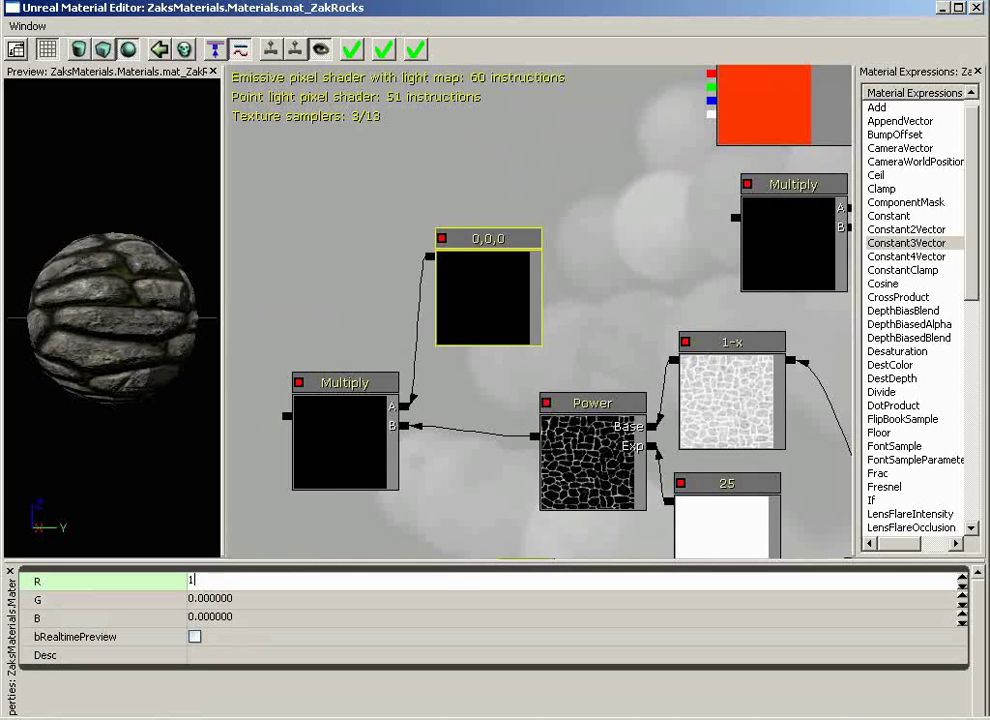
{"action": "key", "text": "Return"}
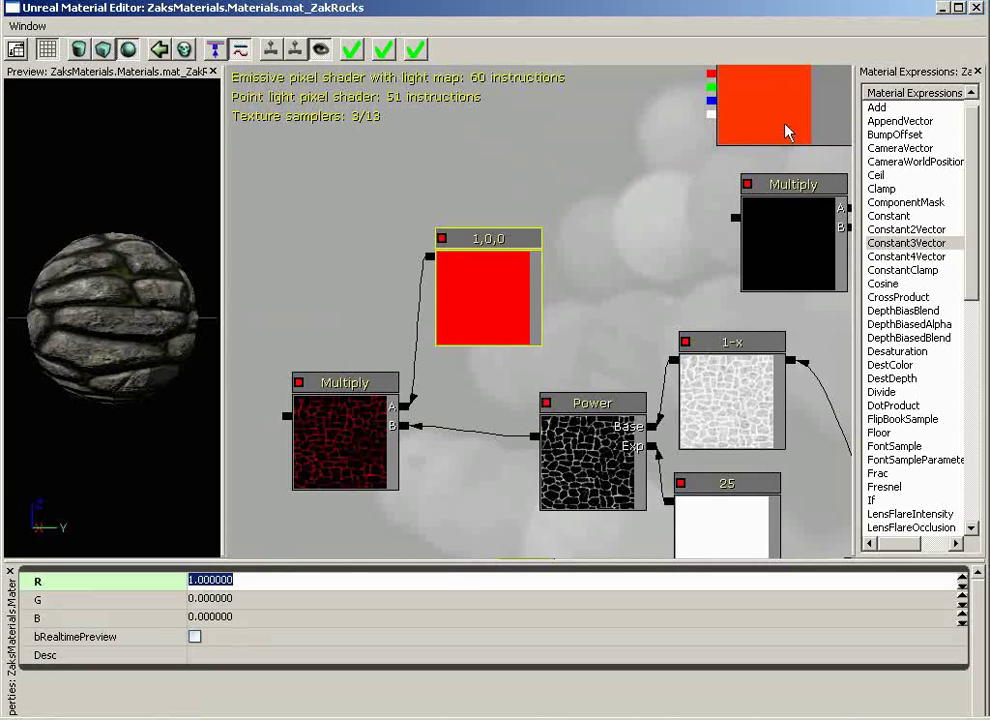
- Compare the vector parameter's channels with the Constant3Vector and set the constant's G value to 0.21952
{"action": "left_click", "coordinate": [785, 128]}
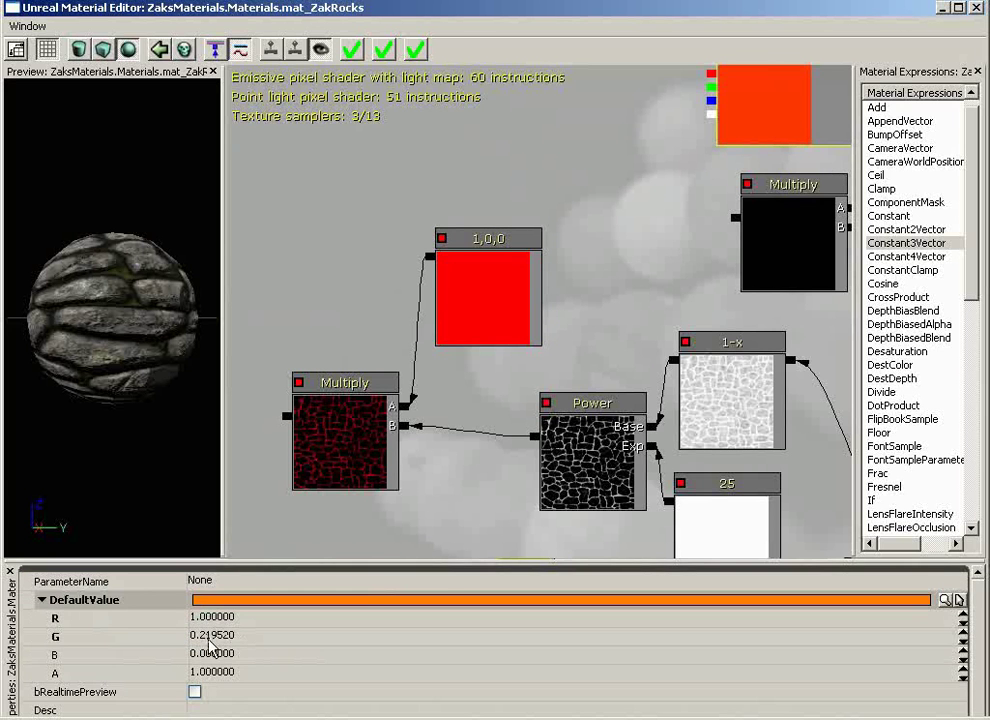
{"action": "left_click", "coordinate": [485, 301]}
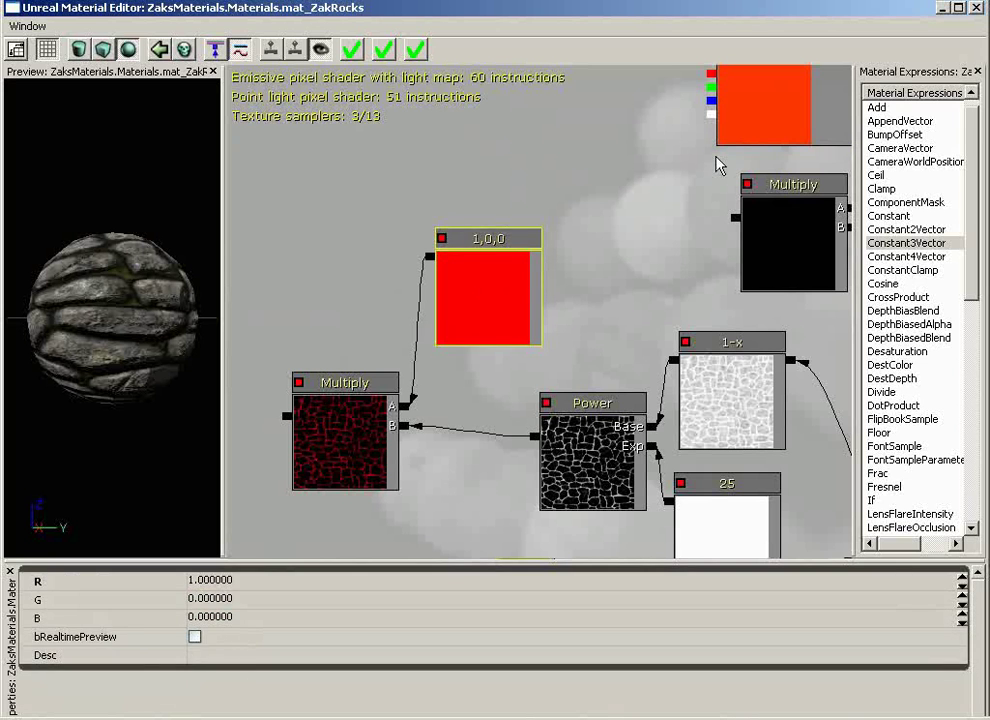
{"action": "left_click", "coordinate": [737, 117]}
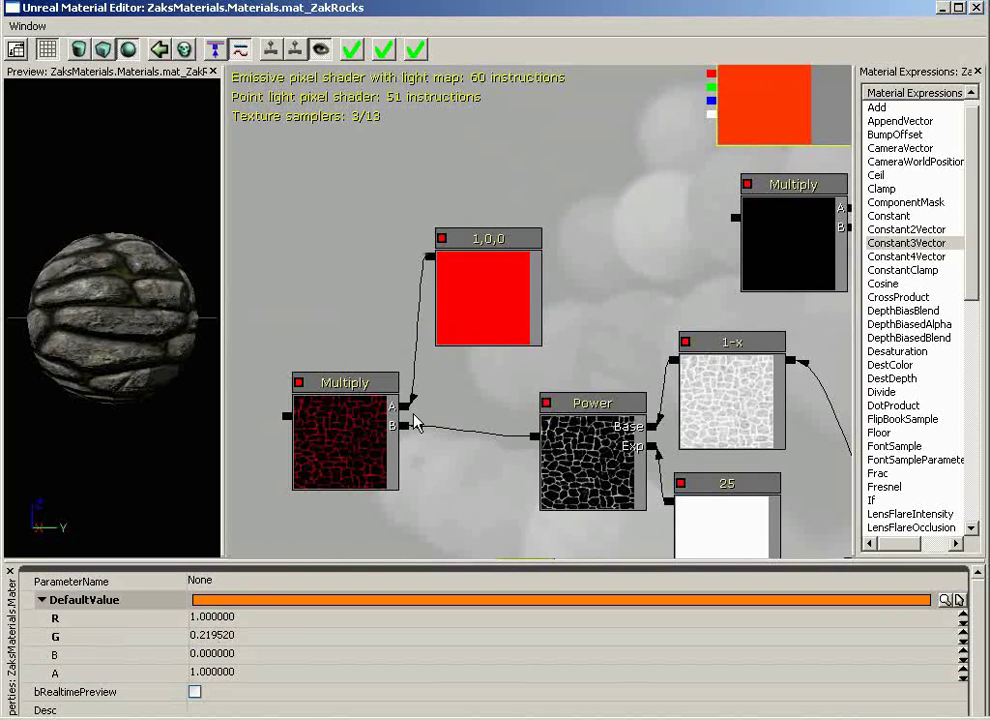
{"action": "left_click", "coordinate": [499, 316]}
{"action": "left_click", "coordinate": [758, 117]}
{"action": "left_click", "coordinate": [465, 303]}
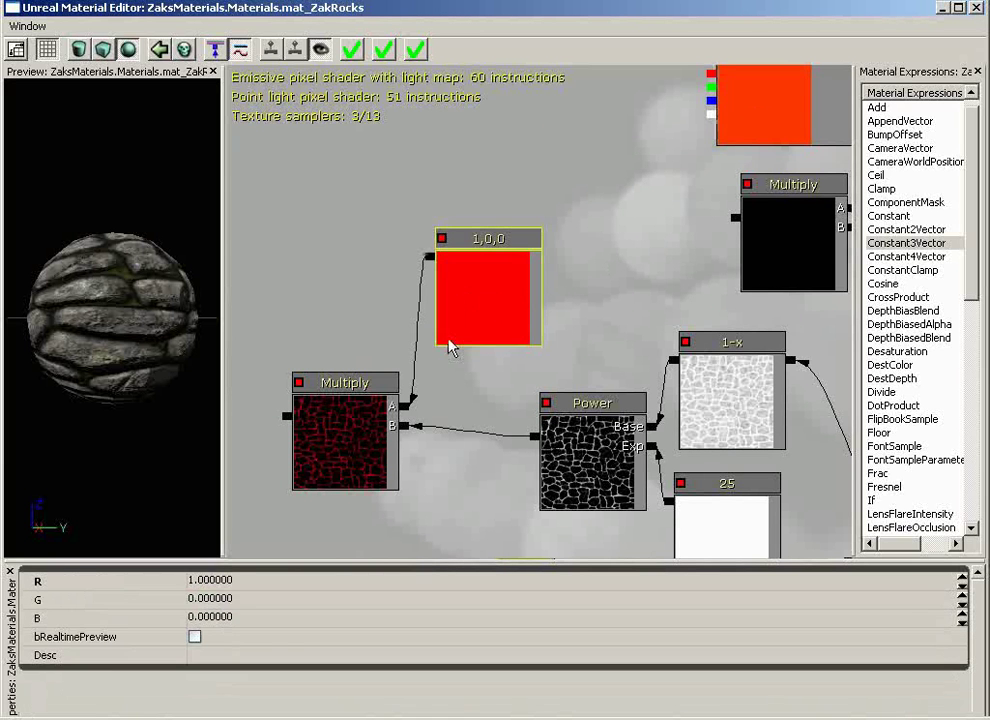
{"action": "left_click", "coordinate": [222, 600]}
{"action": "type", "text": ".21"}
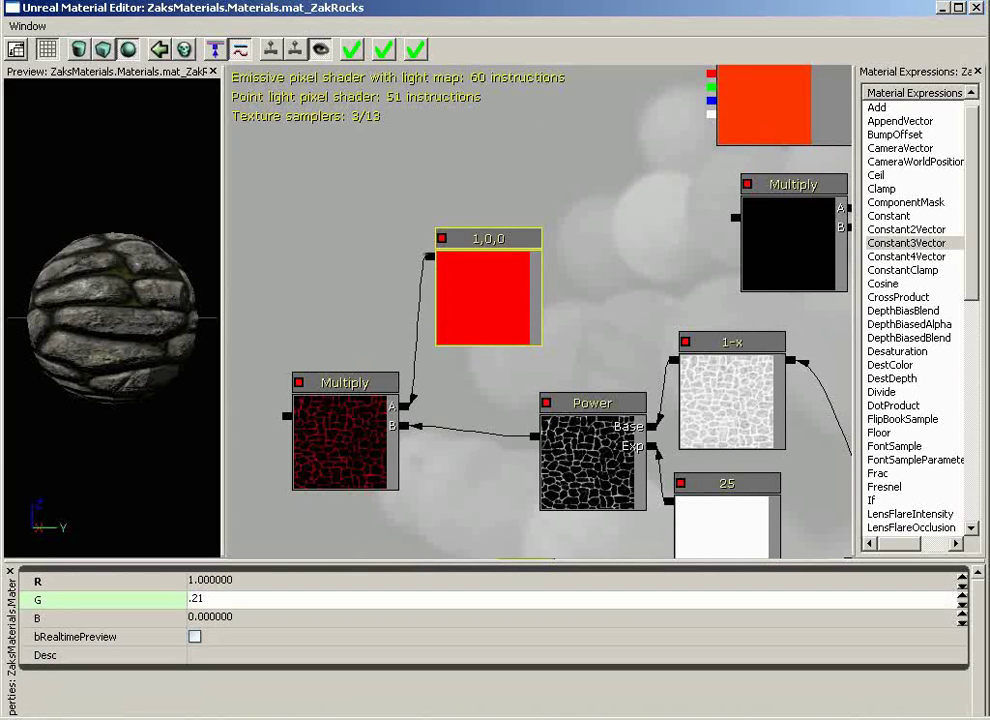
{"action": "type", "text": "952"}
{"action": "key", "text": "Return"}
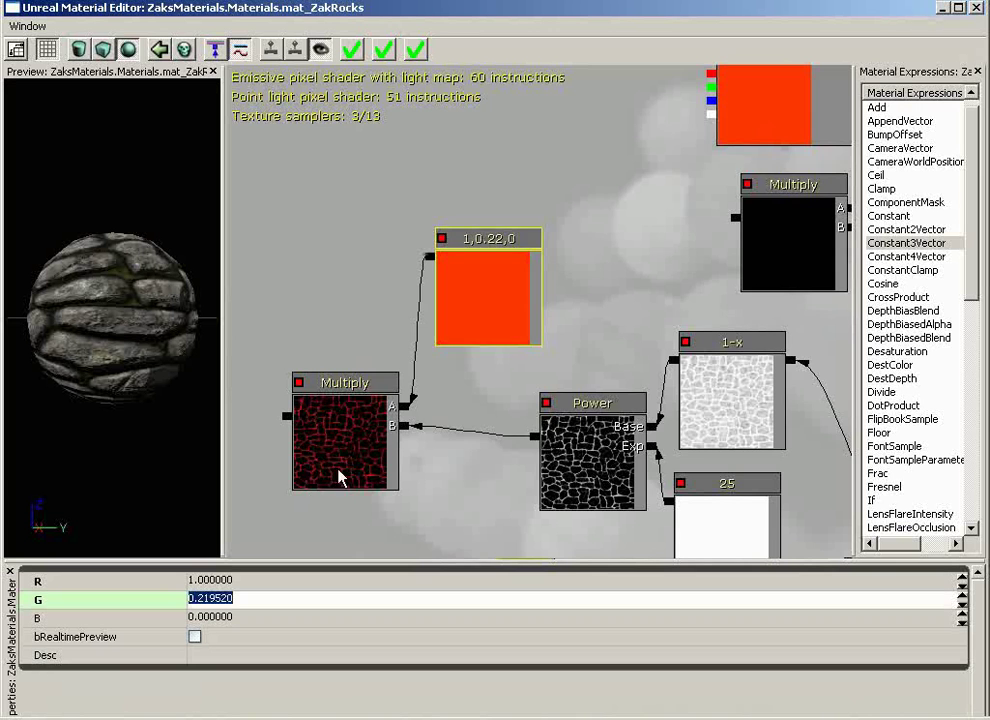
- Connect the coloured mask's Multiply output to the material's Emissive input and inspect the preview sphere from other angles
{"action": "left_click_drag", "start_coordinate": [641, 240], "coordinate": [481, 413]}
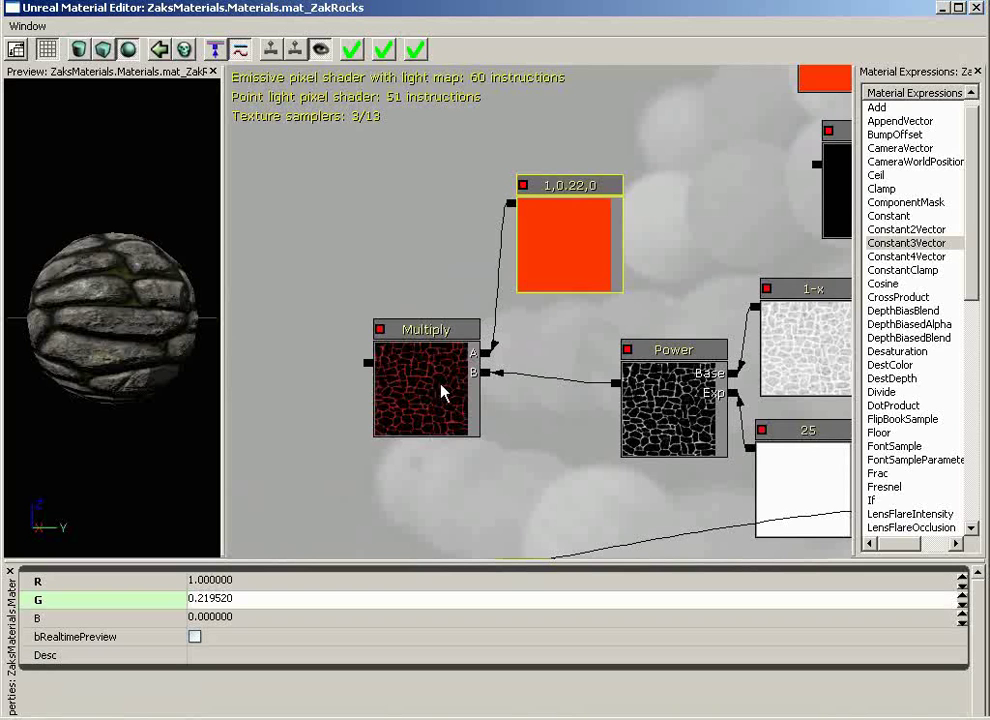
{"action": "left_click_drag", "start_coordinate": [513, 461], "coordinate": [287, 550]}
{"action": "left_click_drag", "start_coordinate": [668, 204], "coordinate": [372, 481]}
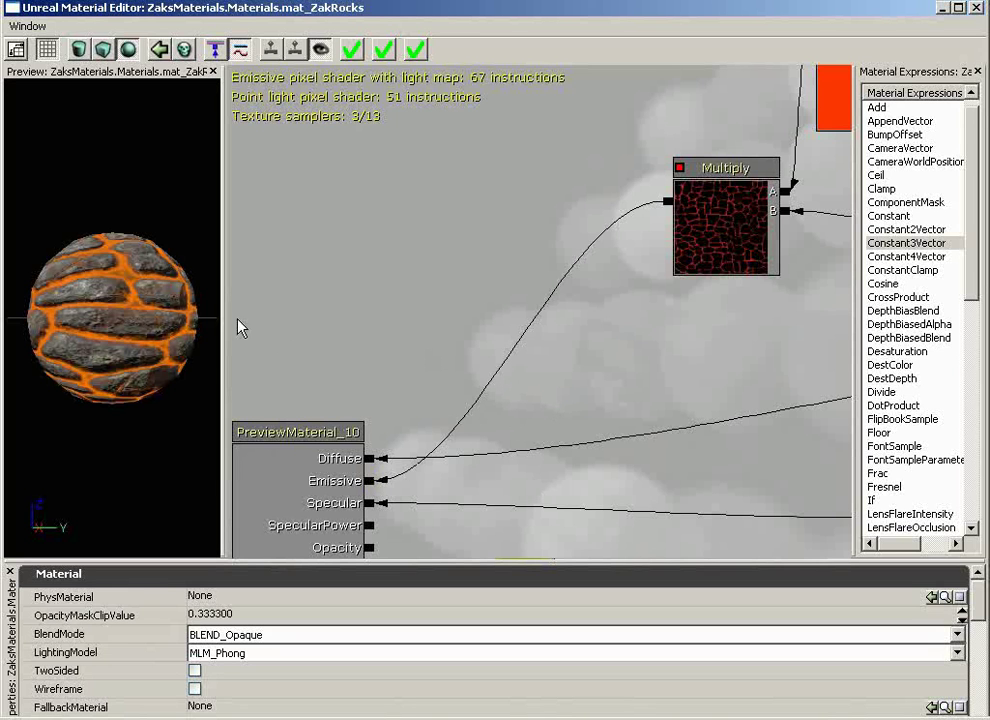
{"action": "left_click_drag", "start_coordinate": [205, 332], "coordinate": [175, 268]}
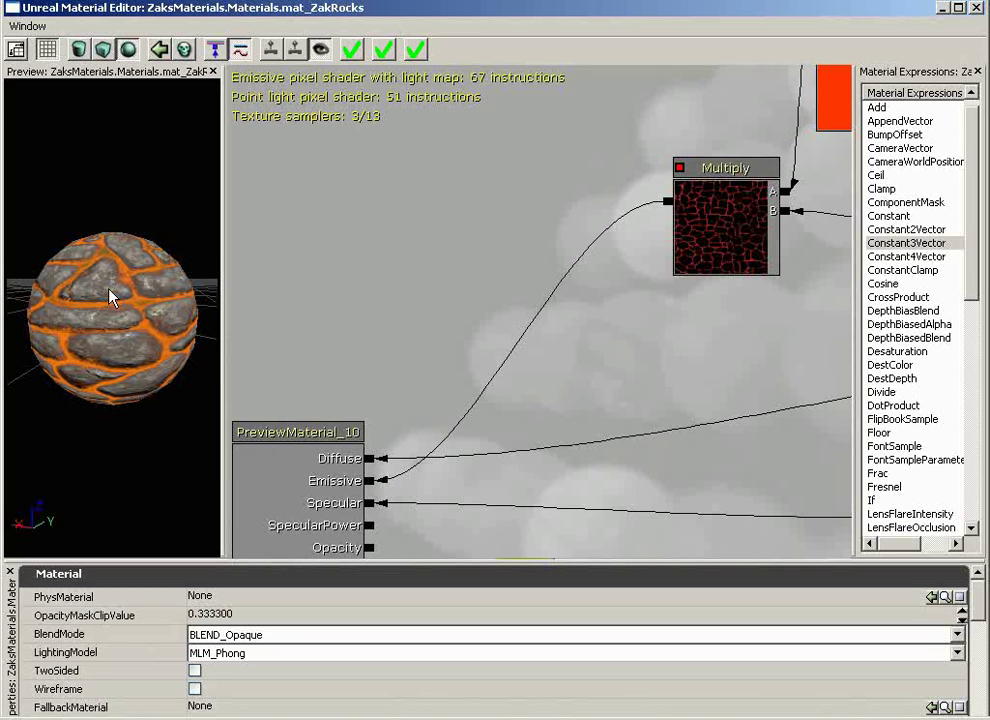
{"action": "left_click_drag", "start_coordinate": [105, 330], "coordinate": [8, 420]}
- Move the unused Multiply node and its constant 1 together beside the coloured mask's Multiply, placing the Multiply on its output side
{"action": "left_click_drag", "start_coordinate": [612, 284], "coordinate": [792, 180]}
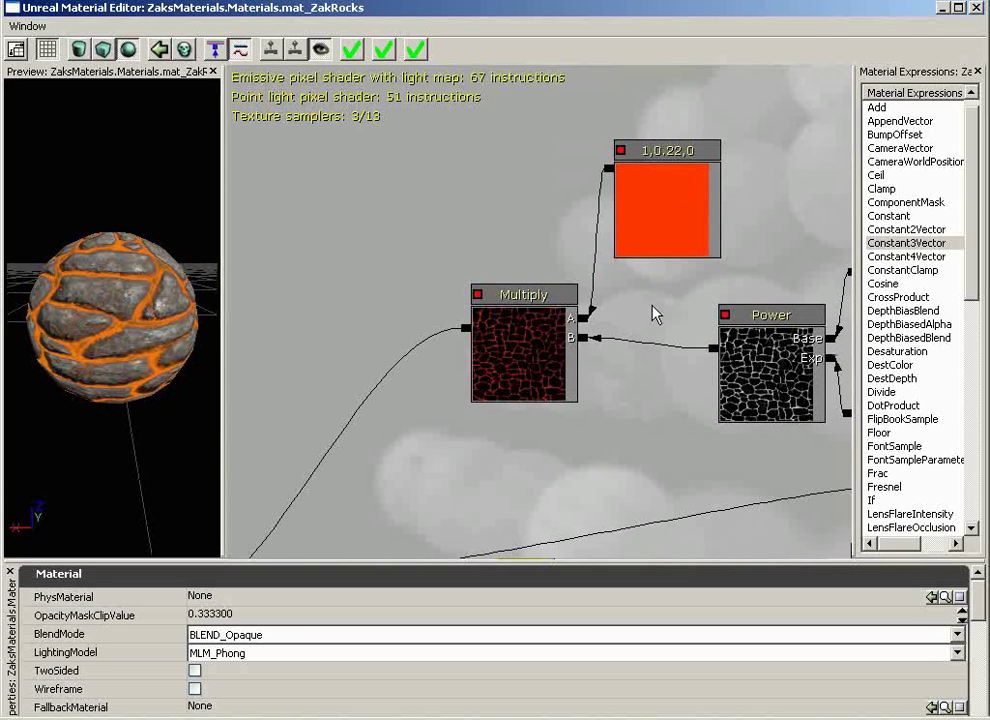
{"action": "left_click", "coordinate": [526, 333]}
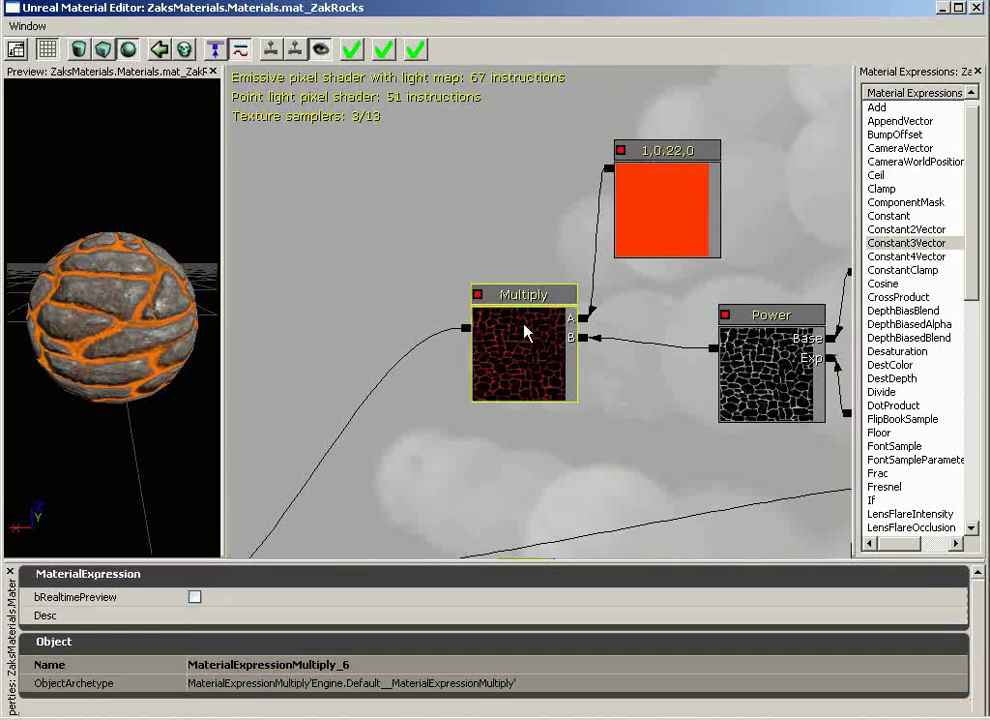
{"action": "left_click_drag", "start_coordinate": [546, 457], "coordinate": [856, 243]}
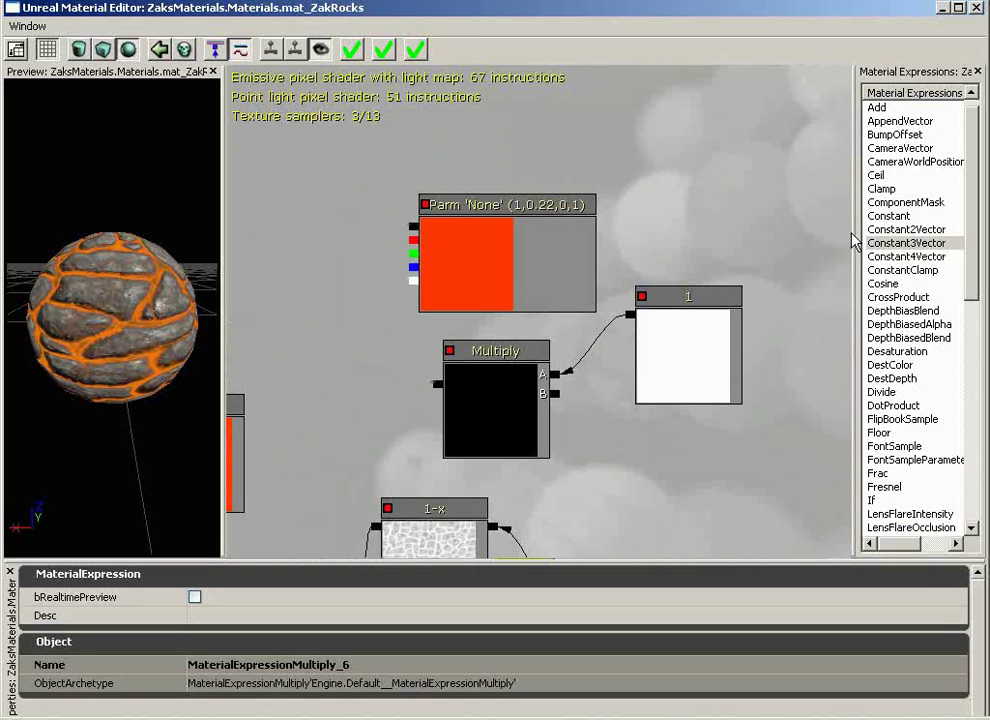
{"action": "left_click", "coordinate": [490, 441]}
{"action": "left_click", "coordinate": [714, 352], "text": "ctrl"}
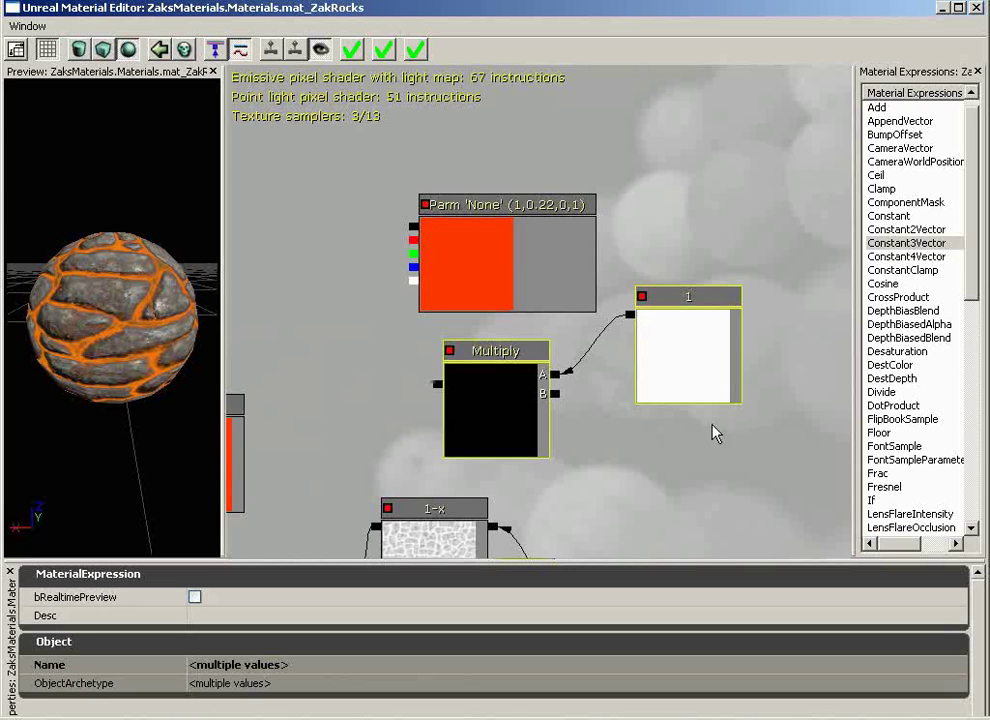
{"action": "mouse_move", "coordinate": [493, 397]}
{"action": "left_mouse_down"}
{"action": "mouse_move", "coordinate": [650, 320]}
{"action": "mouse_move", "coordinate": [494, 390]}
{"action": "left_mouse_up"}
{"action": "left_click_drag", "start_coordinate": [560, 360], "coordinate": [497, 376], "text": "ctrl"}
{"action": "left_click", "coordinate": [710, 311], "text": "ctrl"}
{"action": "left_click_drag", "start_coordinate": [641, 541], "coordinate": [606, 451]}
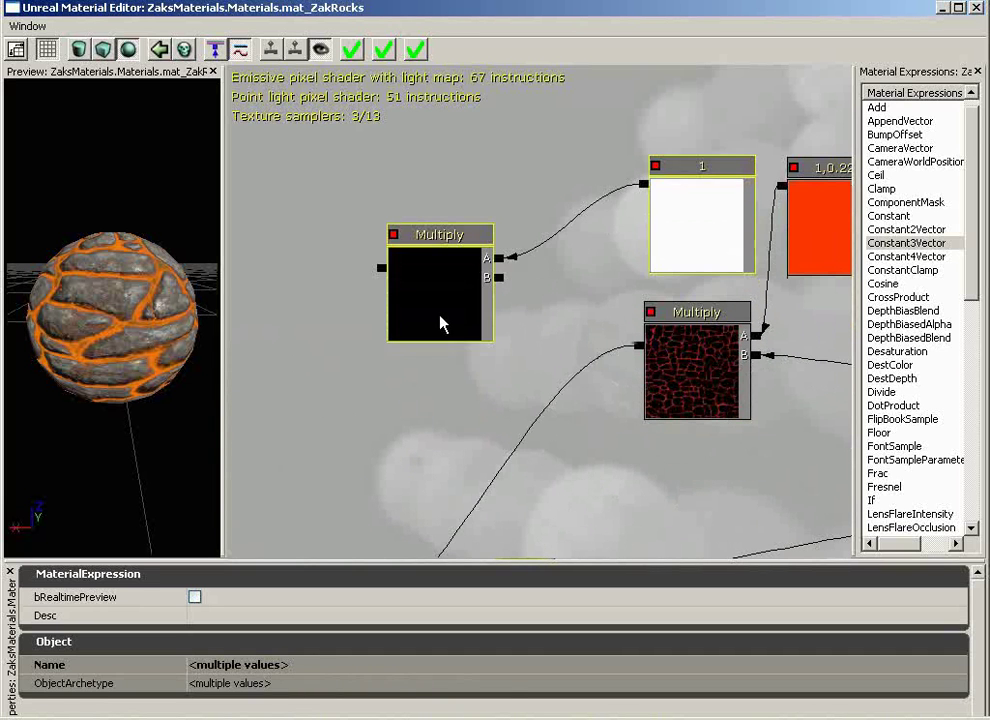
{"action": "left_click_drag", "start_coordinate": [440, 322], "coordinate": [508, 349]}
- Connect the coloured mask's Multiply to the second Multiply's B input and replace its Emissive link with the second Multiply's output
{"action": "left_click", "coordinate": [638, 347]}
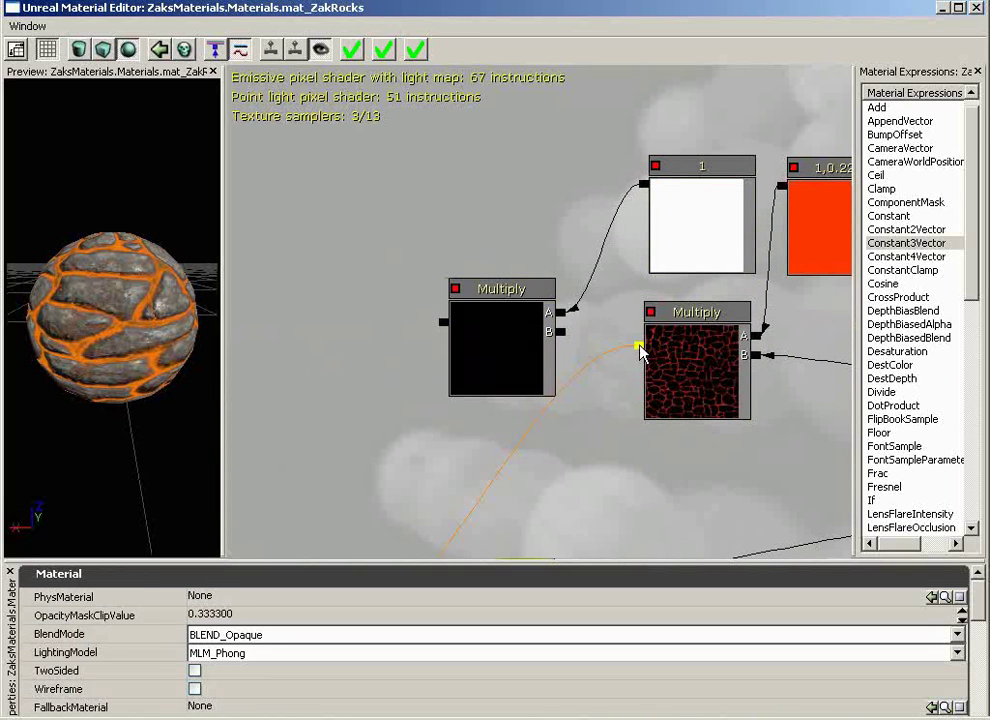
{"action": "left_click_drag", "start_coordinate": [640, 350], "coordinate": [561, 332]}
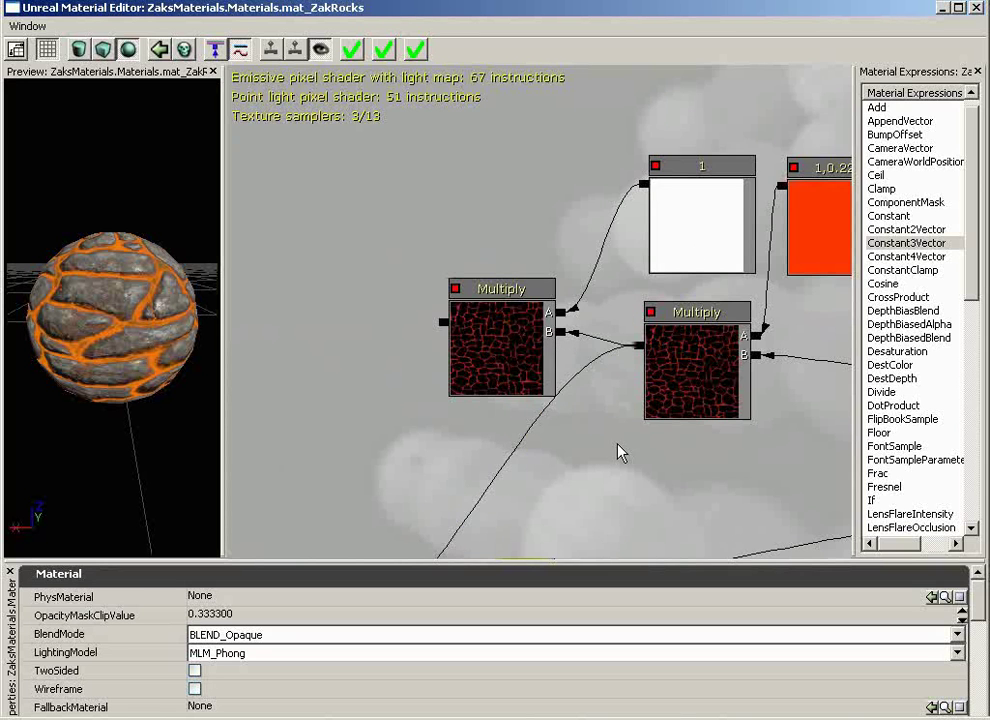
{"action": "left_click_drag", "start_coordinate": [617, 444], "coordinate": [708, 286]}
{"action": "left_click_drag", "start_coordinate": [534, 163], "coordinate": [441, 470]}
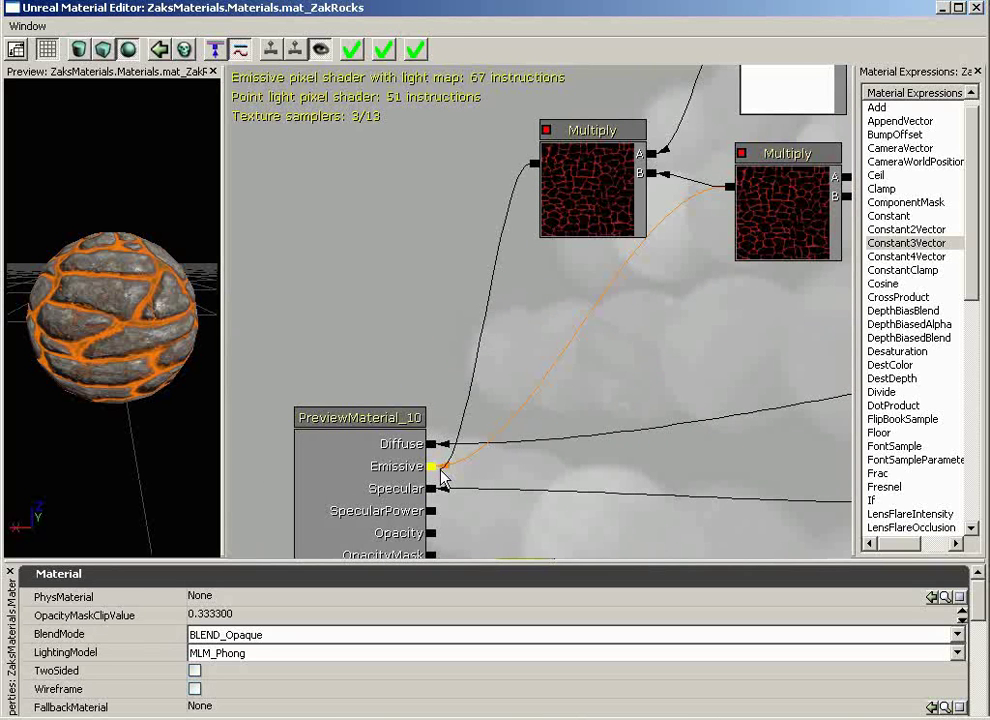
{"action": "key", "text": "ctrl+z"}
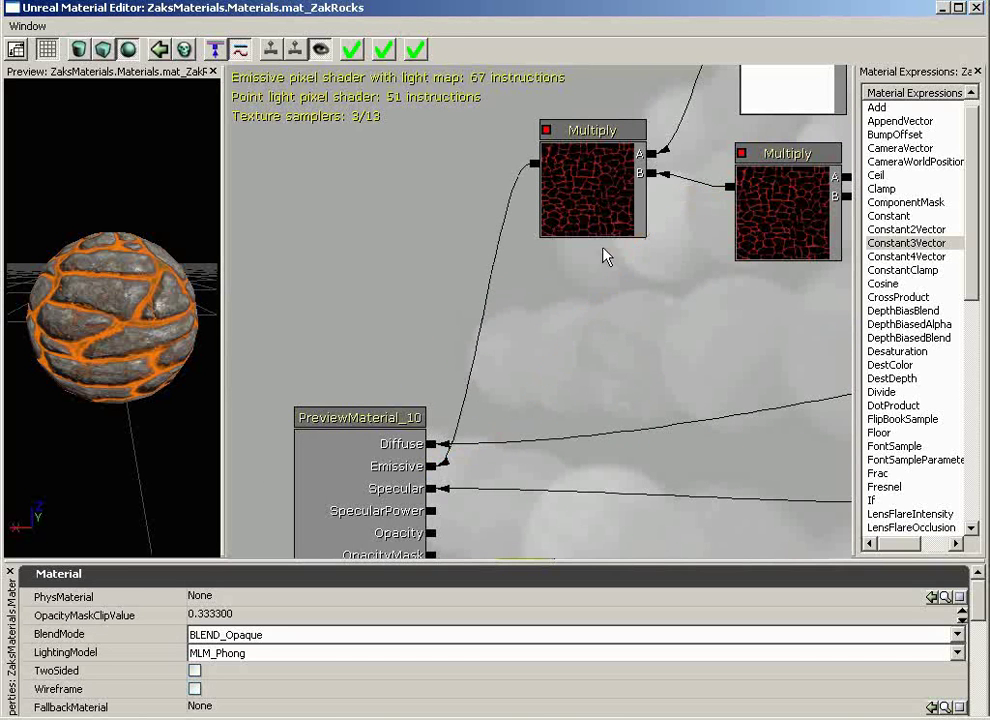
{"action": "left_click_drag", "start_coordinate": [579, 196], "coordinate": [582, 238], "text": "ctrl"}
- Raise the constant feeding the final Multiply's A input to 2 and on to 3 to brighten the glow
{"action": "left_click_drag", "start_coordinate": [630, 320], "coordinate": [755, 181]}
{"action": "left_click", "coordinate": [676, 206]}
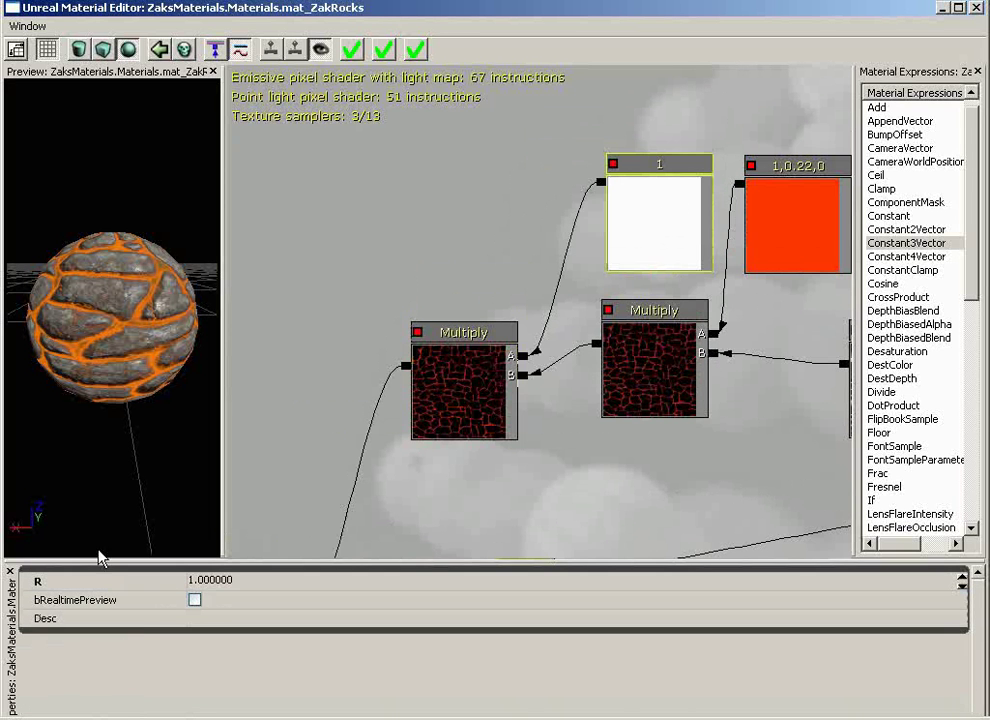
{"action": "left_click", "coordinate": [218, 580]}
{"action": "type", "text": "2"}
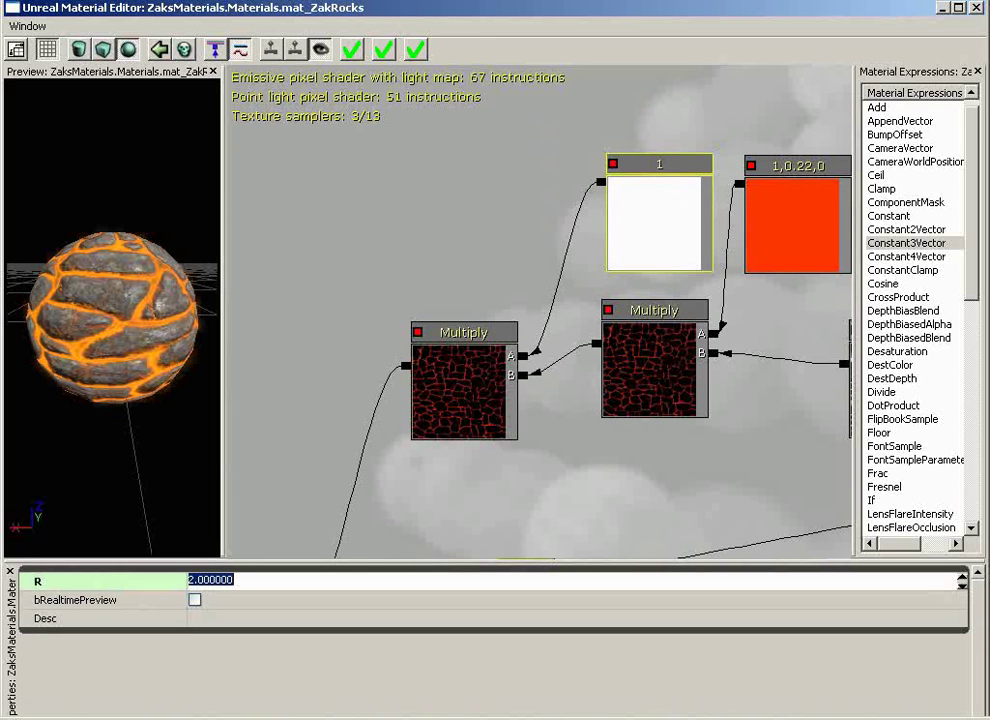
{"action": "key", "text": "Return"}
{"action": "type", "text": "3"}
{"action": "key", "text": "Return"}
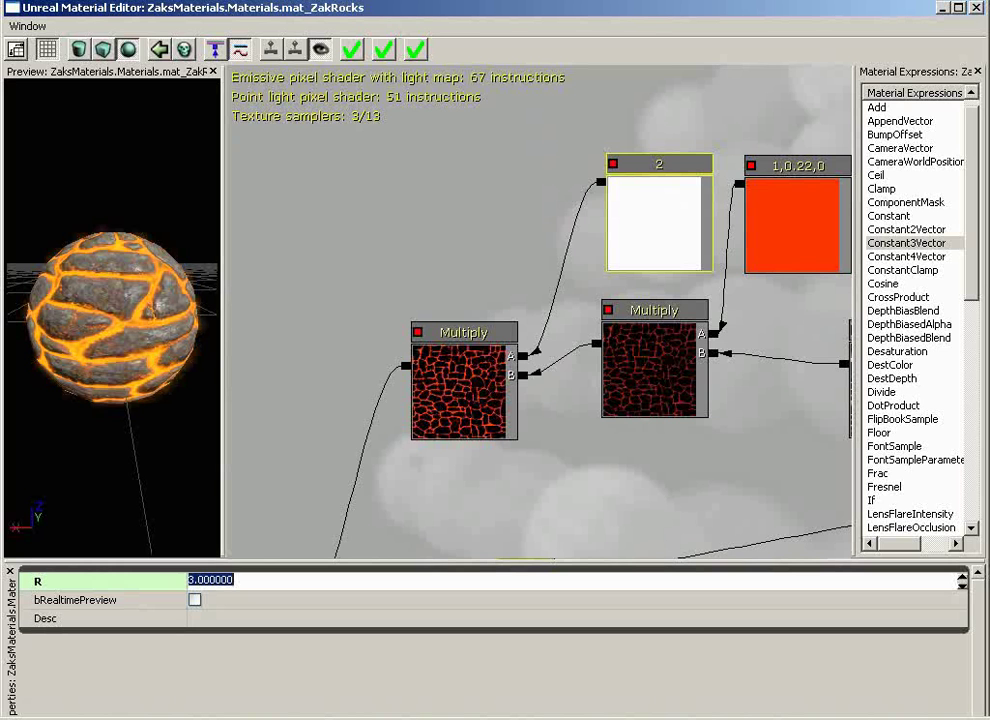
- Examine the glowing cracks close up on the preview sphere and trace the mask's nodes back to the Texture Sample
{"action": "left_click_drag", "start_coordinate": [91, 263], "coordinate": [113, 347]}
{"action": "right_click_drag", "start_coordinate": [115, 347], "coordinate": [115, 287]}
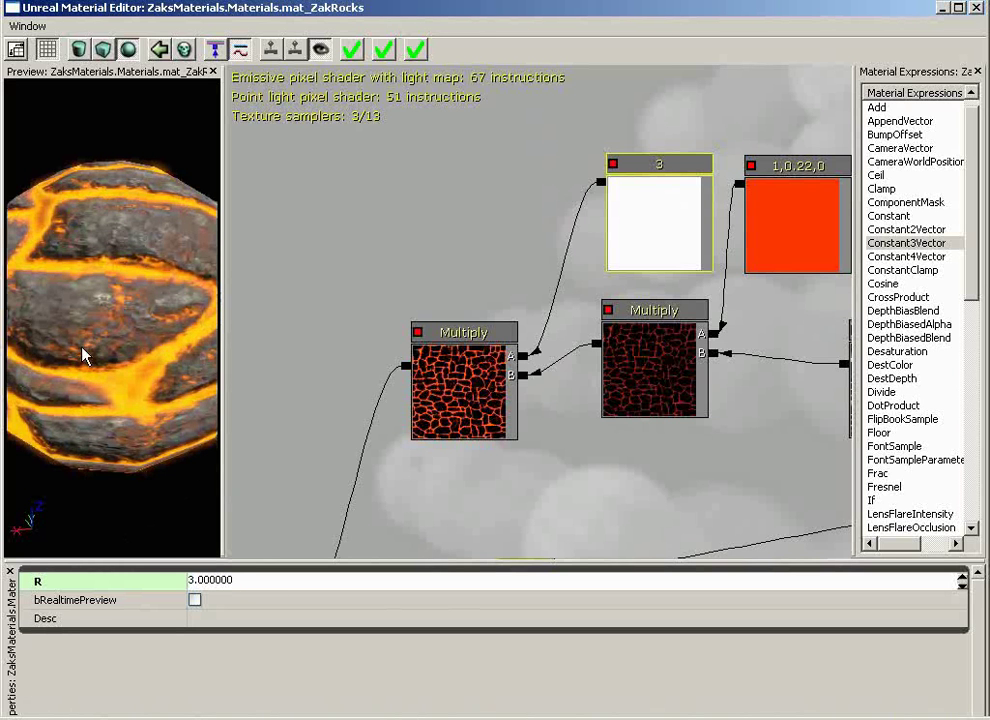
{"action": "left_click_drag", "start_coordinate": [110, 305], "coordinate": [8, 280]}
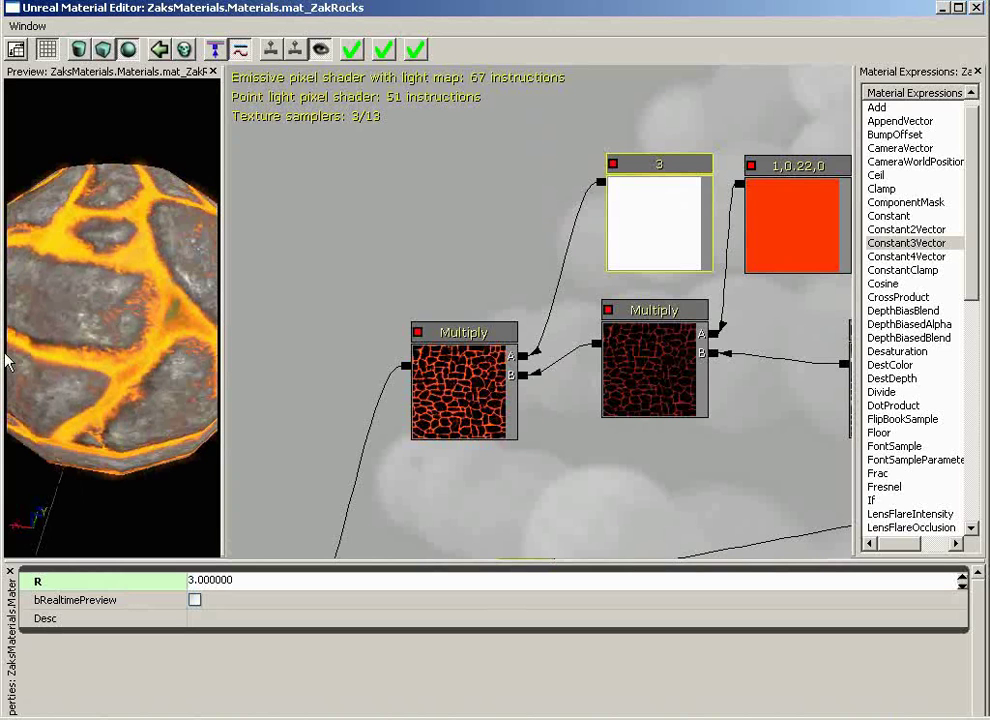
{"action": "left_click_drag", "start_coordinate": [130, 288], "coordinate": [307, 312]}
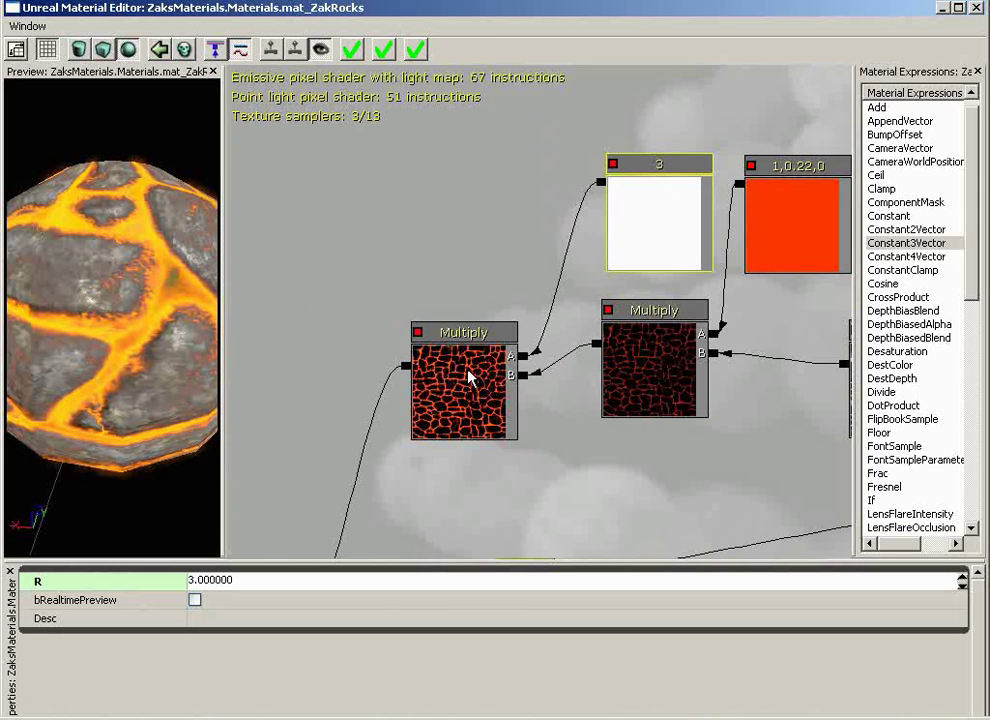
{"action": "left_click_drag", "start_coordinate": [609, 499], "coordinate": [823, 447]}
{"action": "left_click_drag", "start_coordinate": [572, 487], "coordinate": [740, 557]}
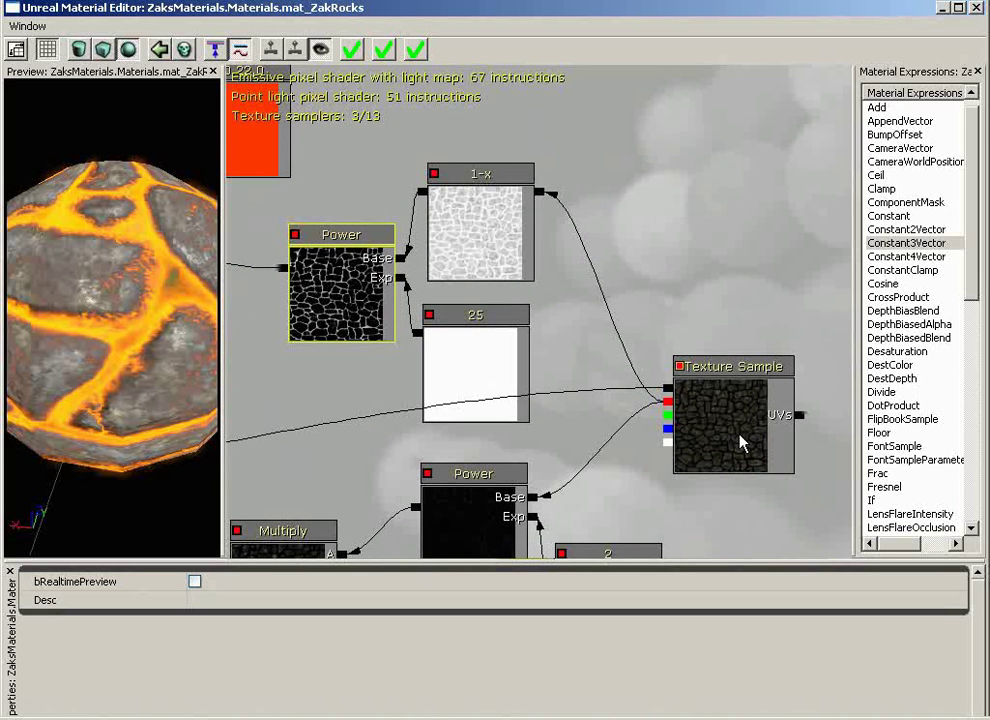
- Examine the glow node chain from the Texture Sample to Emissive and inspect the glowing cracks around the preview sphere
{"action": "left_click_drag", "start_coordinate": [731, 412], "coordinate": [563, 425]}
{"action": "left_click_drag", "start_coordinate": [500, 356], "coordinate": [246, 315]}
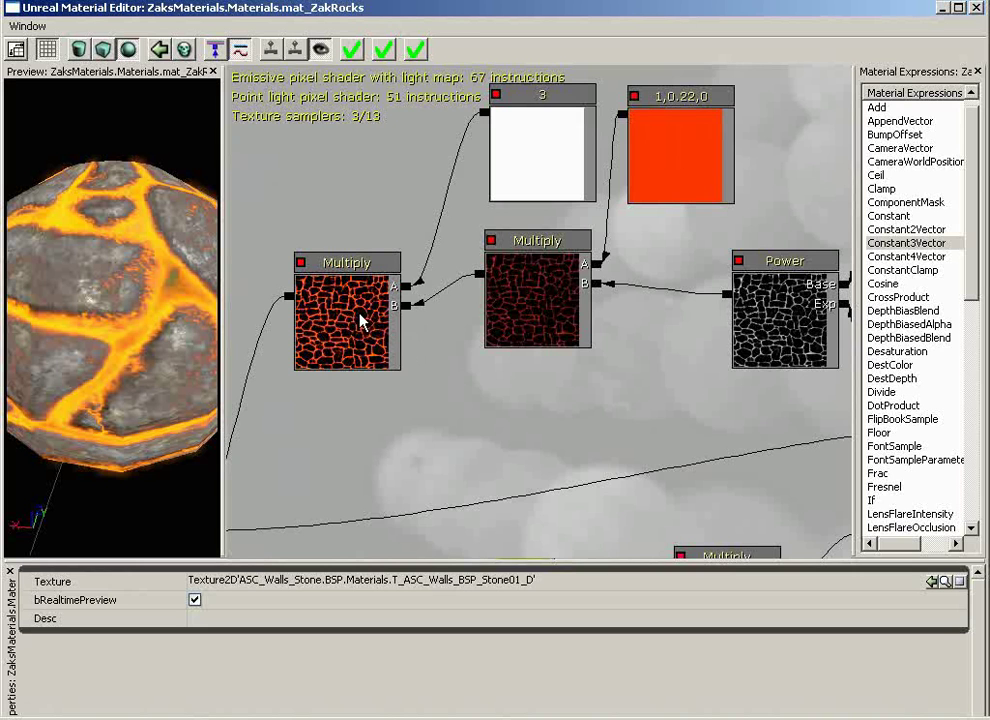
{"action": "left_click_drag", "start_coordinate": [492, 409], "coordinate": [536, 409]}
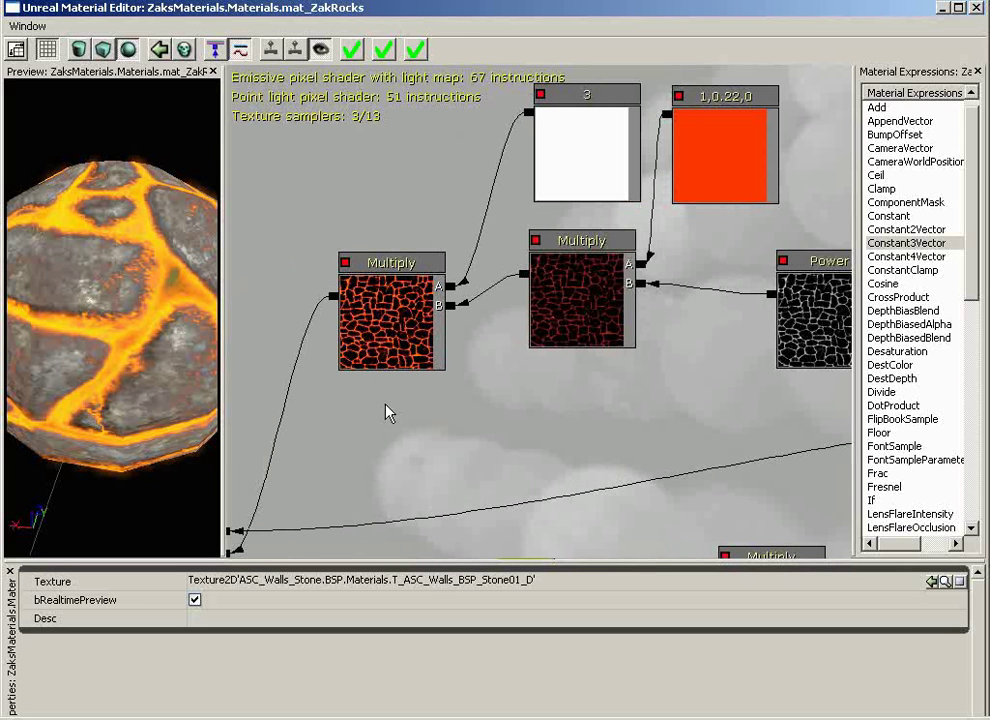
{"action": "mouse_move", "coordinate": [205, 405]}
{"action": "left_mouse_down"}
{"action": "mouse_move", "coordinate": [119, 398]}
{"action": "mouse_move", "coordinate": [197, 392]}
{"action": "left_mouse_up"}
{"action": "left_click_drag", "start_coordinate": [75, 372], "coordinate": [118, 297]}
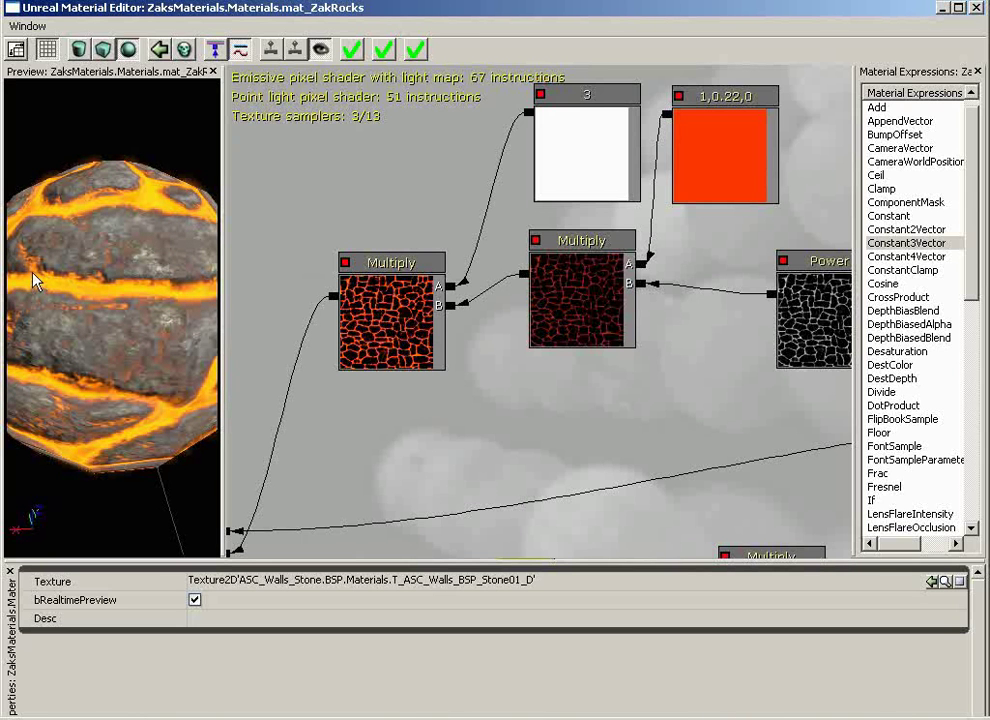
{"action": "left_click_drag", "start_coordinate": [18, 259], "coordinate": [73, 342]}
{"action": "right_click_drag", "start_coordinate": [73, 342], "coordinate": [72, 408]}
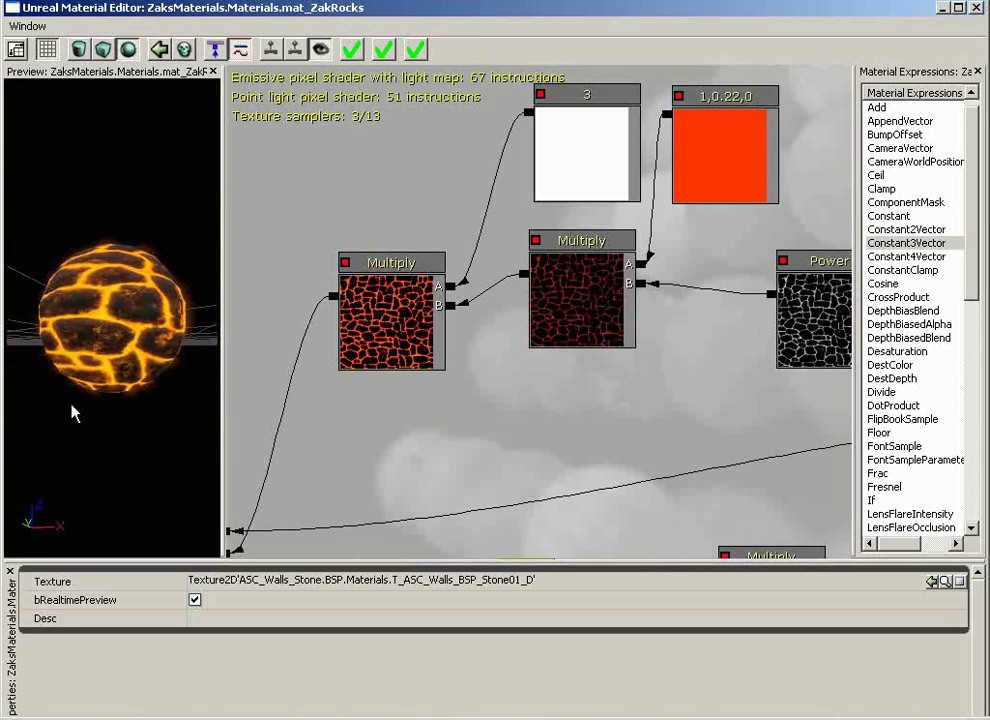
{"action": "left_click_drag", "start_coordinate": [72, 408], "coordinate": [84, 331]}
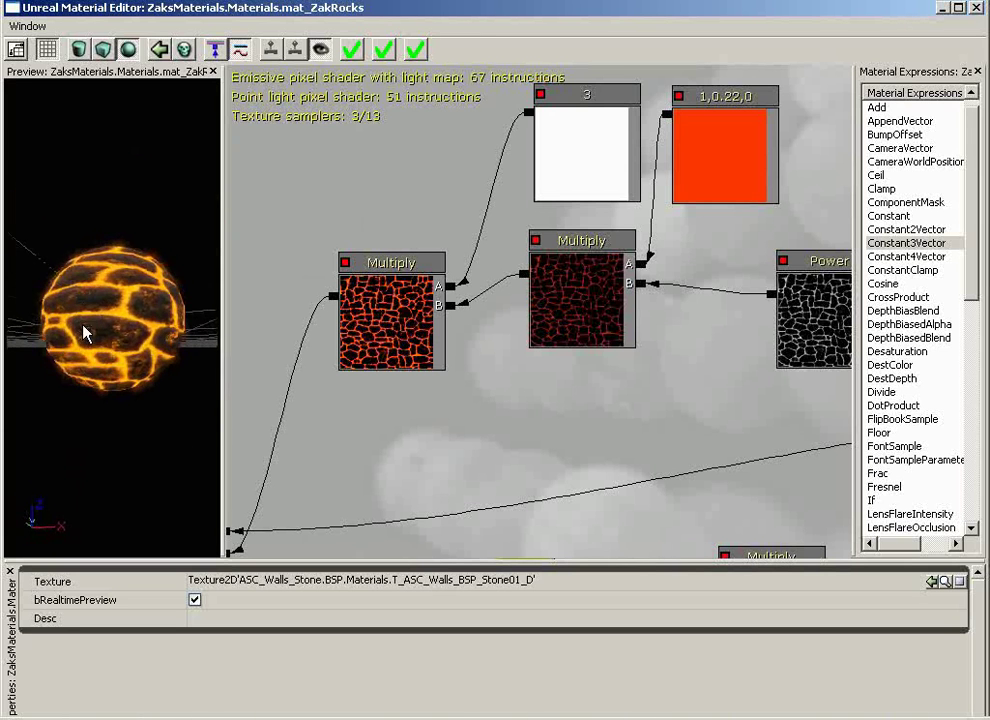
- Space the orange colour constant and the constant 3 farther apart above their Multiply nodes
{"action": "left_click_drag", "start_coordinate": [517, 402], "coordinate": [623, 317]}
{"action": "left_click", "coordinate": [581, 257]}
{"action": "left_click_drag", "start_coordinate": [585, 265], "coordinate": [608, 295]}
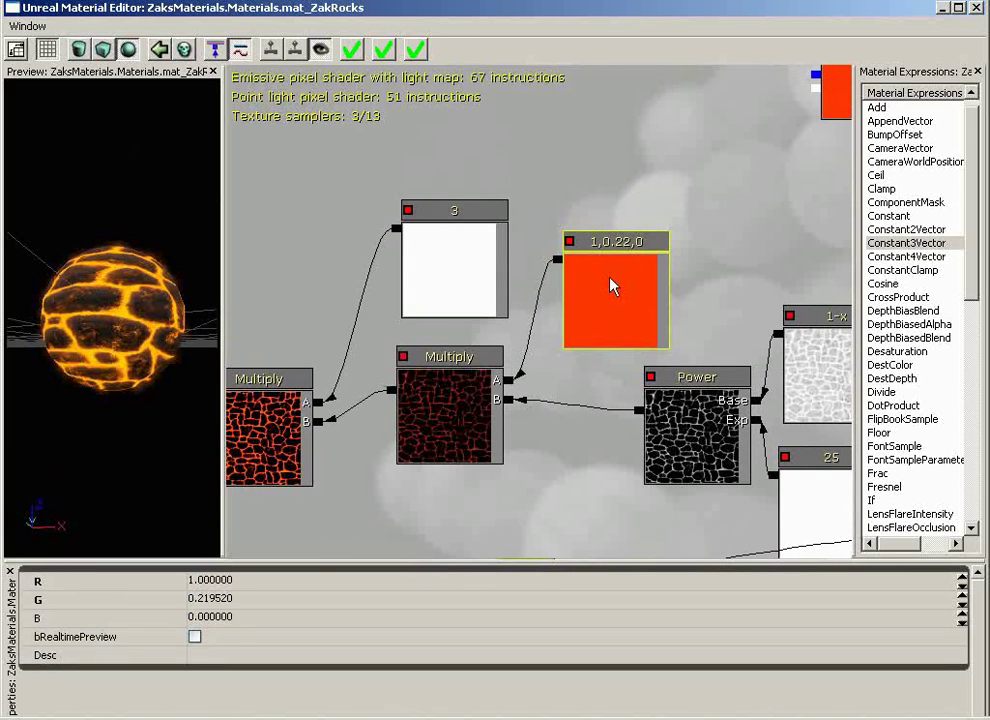
{"action": "left_click_drag", "start_coordinate": [470, 270], "coordinate": [457, 266]}
- Give the orange colour constant the description "Glow Color"
{"action": "left_click", "coordinate": [614, 309]}
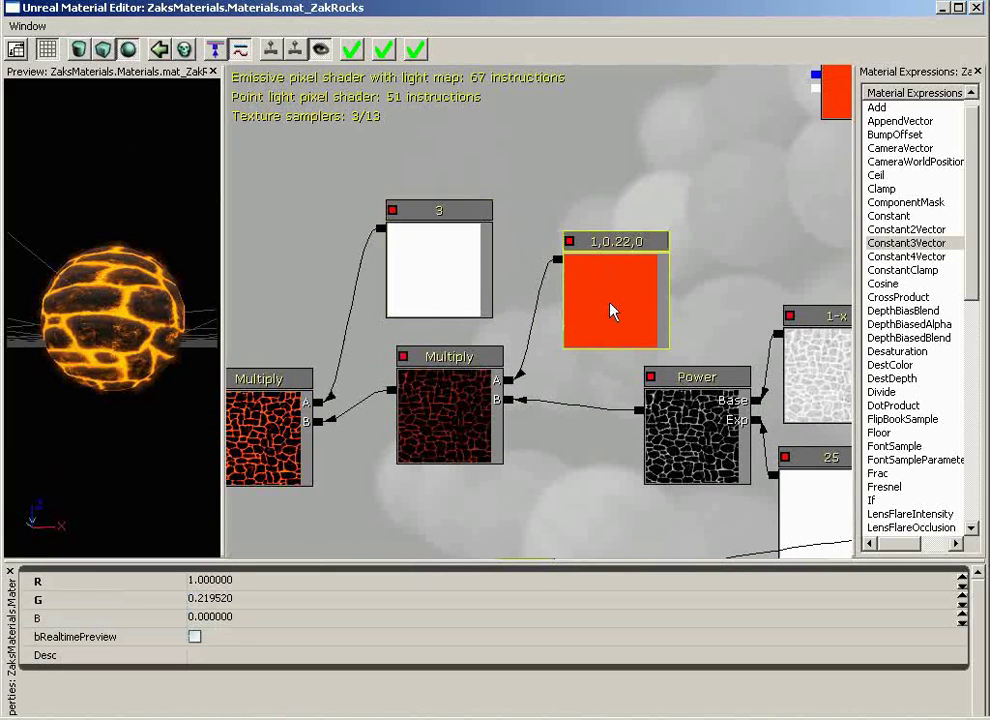
{"action": "left_click", "coordinate": [214, 657]}
{"action": "type", "text": "Glow"}
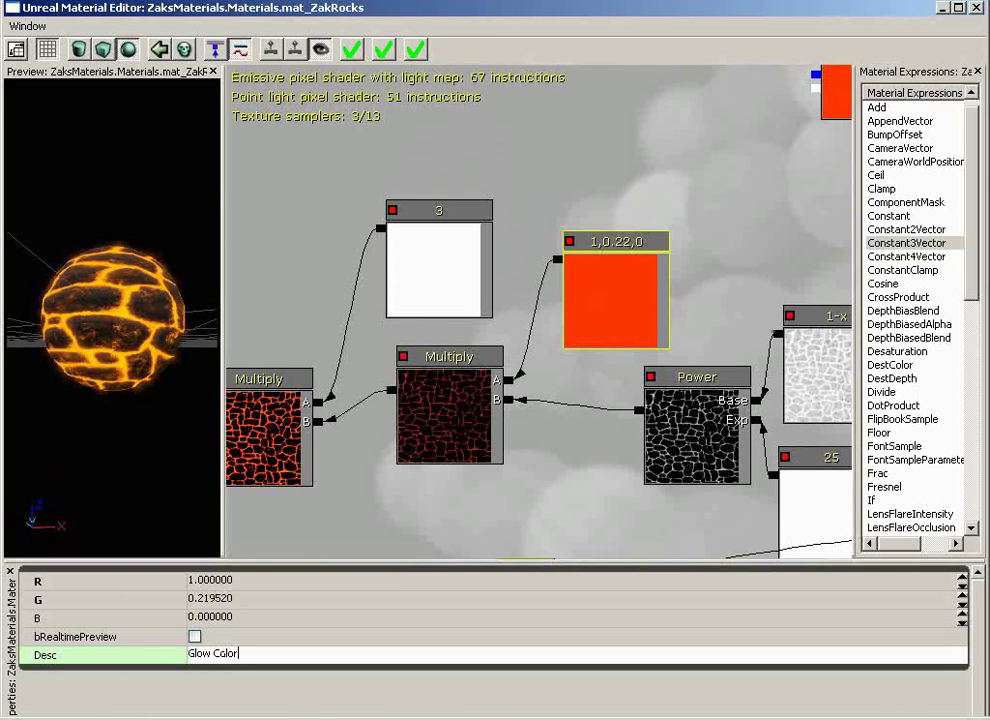
{"action": "type", "text": " Color"}
{"action": "key", "text": "Return"}
- Give the constant 3 feeding the final Multiply the description "Glow Intensity"
{"action": "left_click", "coordinate": [435, 283]}
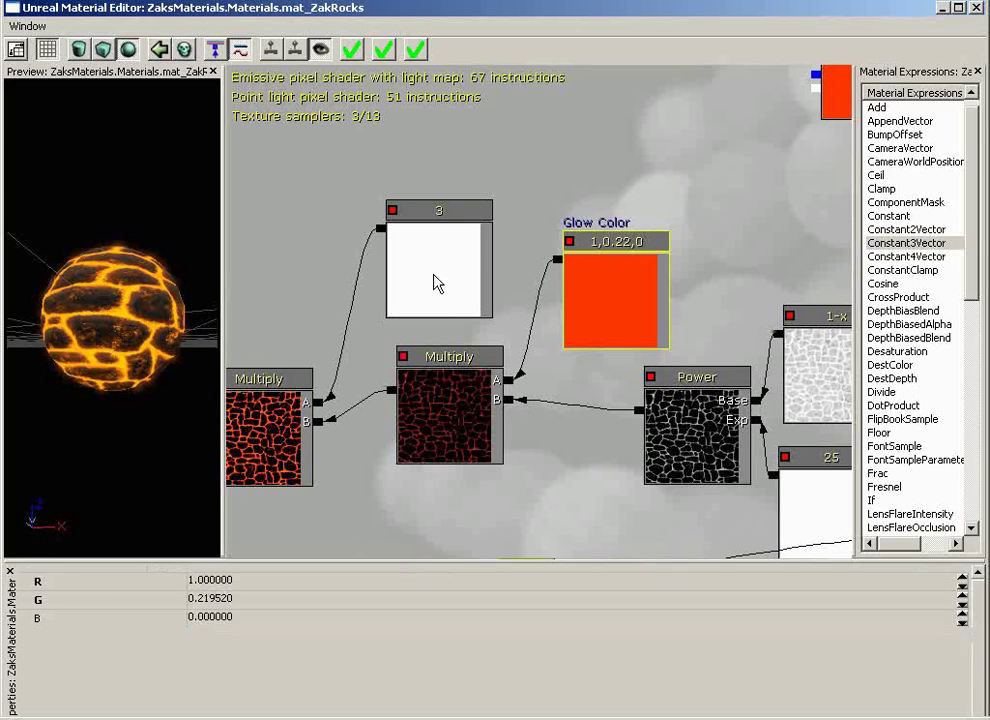
{"action": "left_click", "coordinate": [226, 618]}
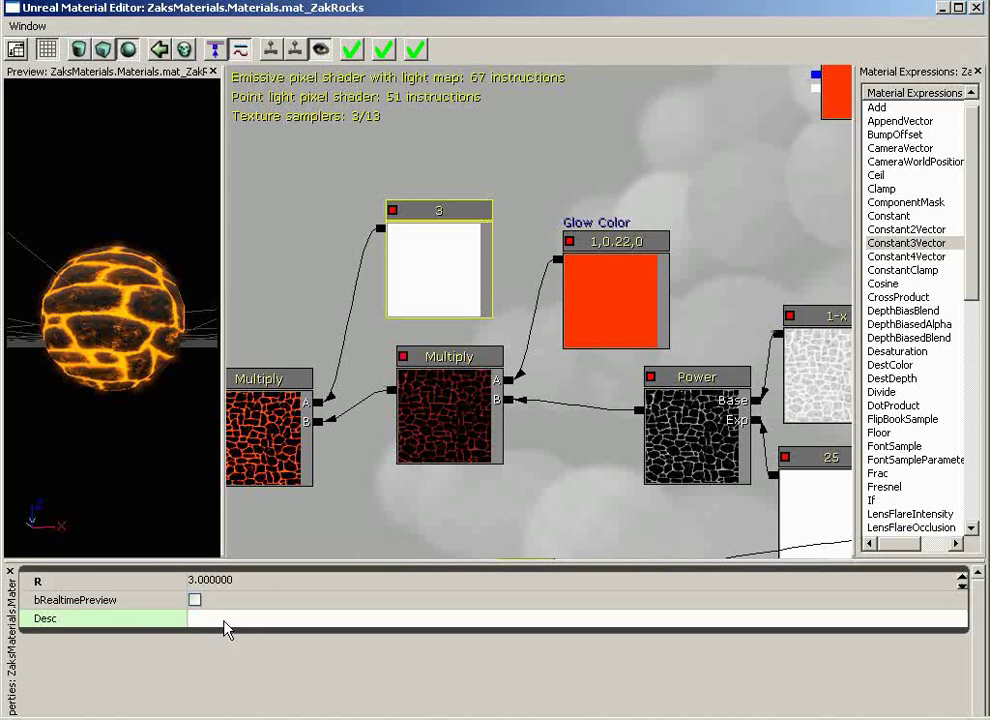
{"action": "type", "text": "Glow Intensity"}
{"action": "key", "text": "Return"}
- Delete the unconnected orange vector parameter node above the glow network
{"action": "left_click_drag", "start_coordinate": [400, 545], "coordinate": [553, 498]}
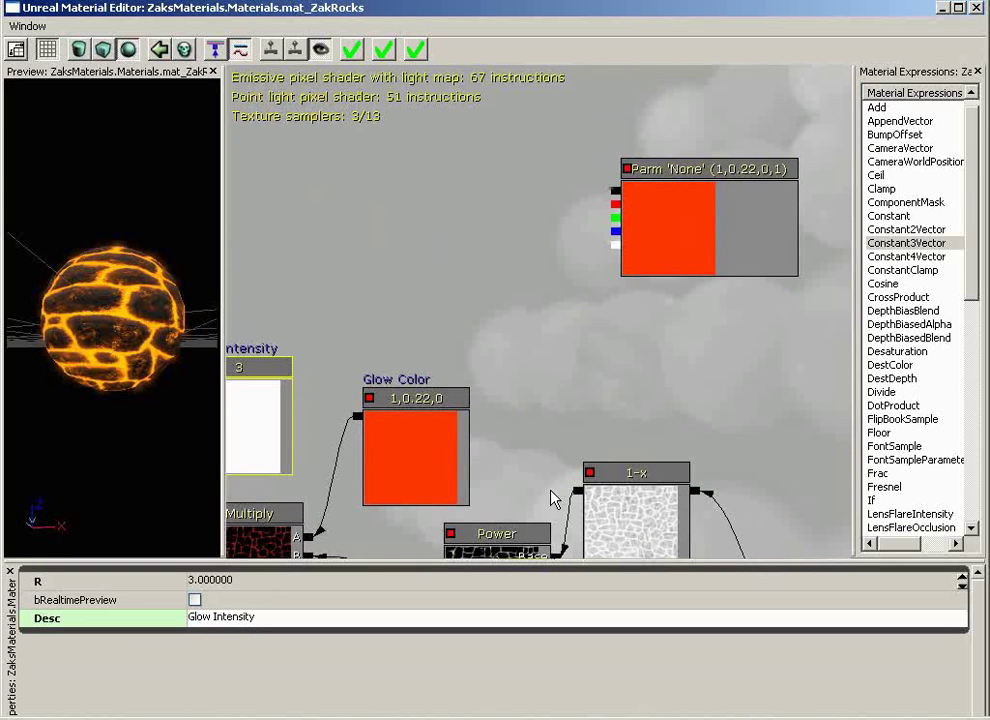
{"action": "left_click", "coordinate": [677, 242]}
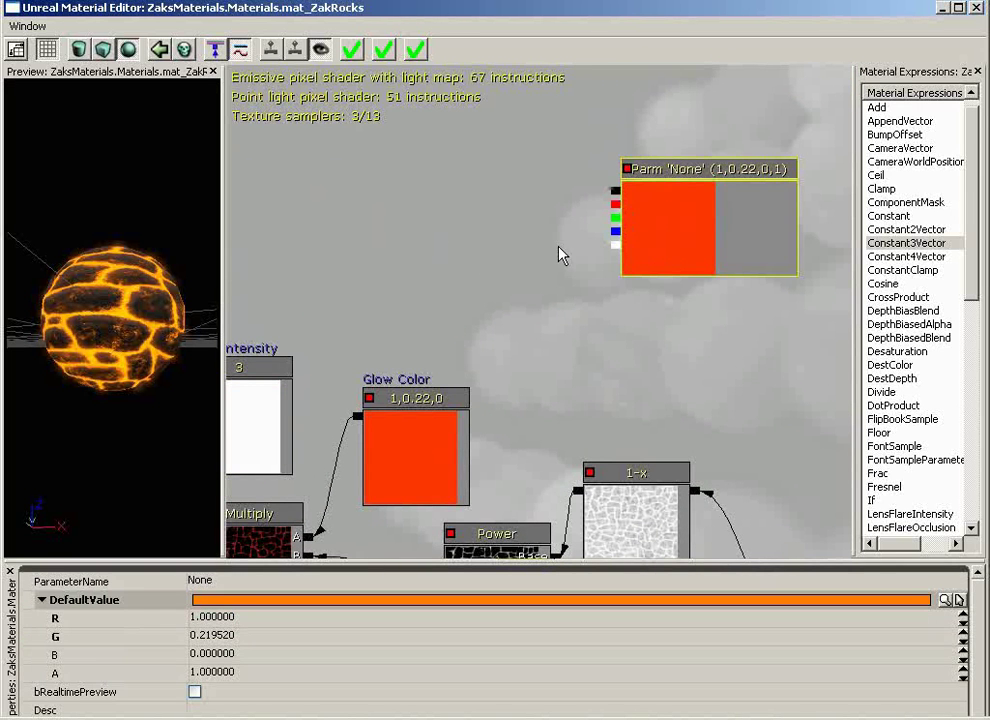
{"action": "key", "text": "Delete"}
- Set the constant driving the inverted mask's Power exponent to 50 and check the narrower glow on the preview sphere
{"action": "mouse_move", "coordinate": [149, 300]}
{"action": "left_mouse_down"}
{"action": "mouse_move", "coordinate": [127, 361]}
{"action": "mouse_move", "coordinate": [138, 302]}
{"action": "left_mouse_up"}
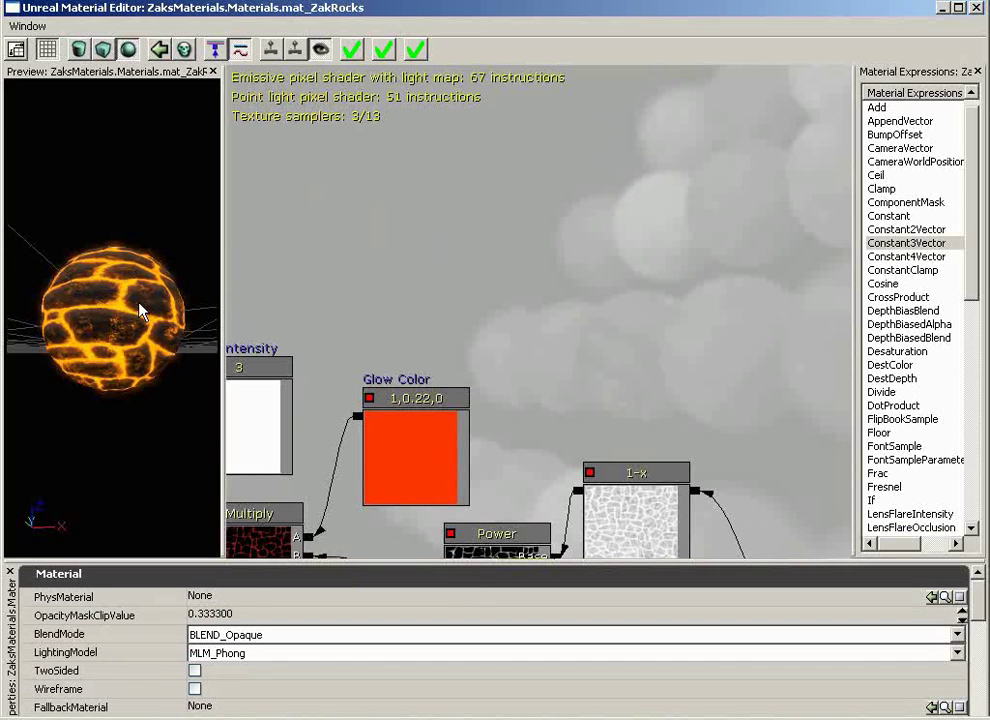
{"action": "right_click_drag", "start_coordinate": [138, 302], "coordinate": [130, 268]}
{"action": "left_click_drag", "start_coordinate": [133, 277], "coordinate": [129, 324]}
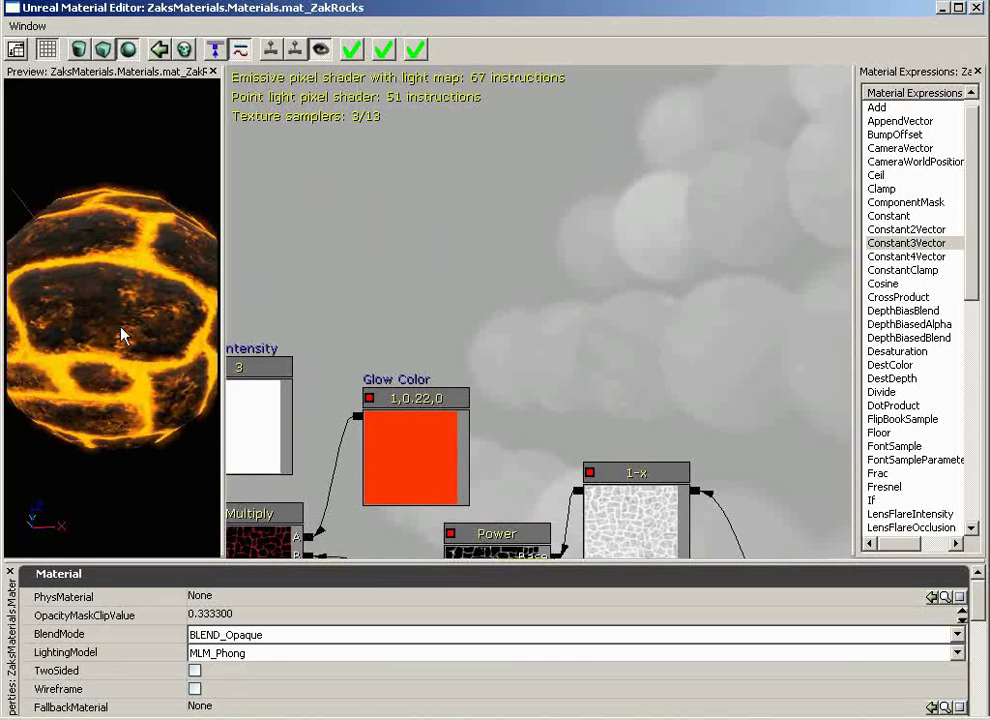
{"action": "left_click_drag", "start_coordinate": [557, 311], "coordinate": [561, 498]}
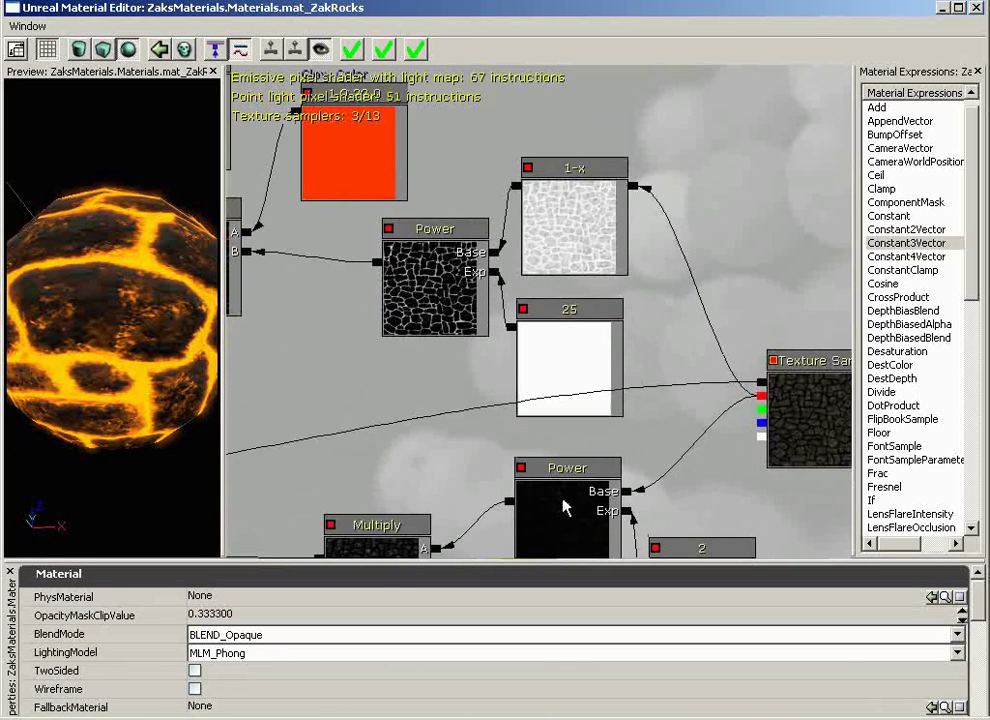
{"action": "left_click", "coordinate": [564, 358]}
{"action": "left_click", "coordinate": [215, 577]}
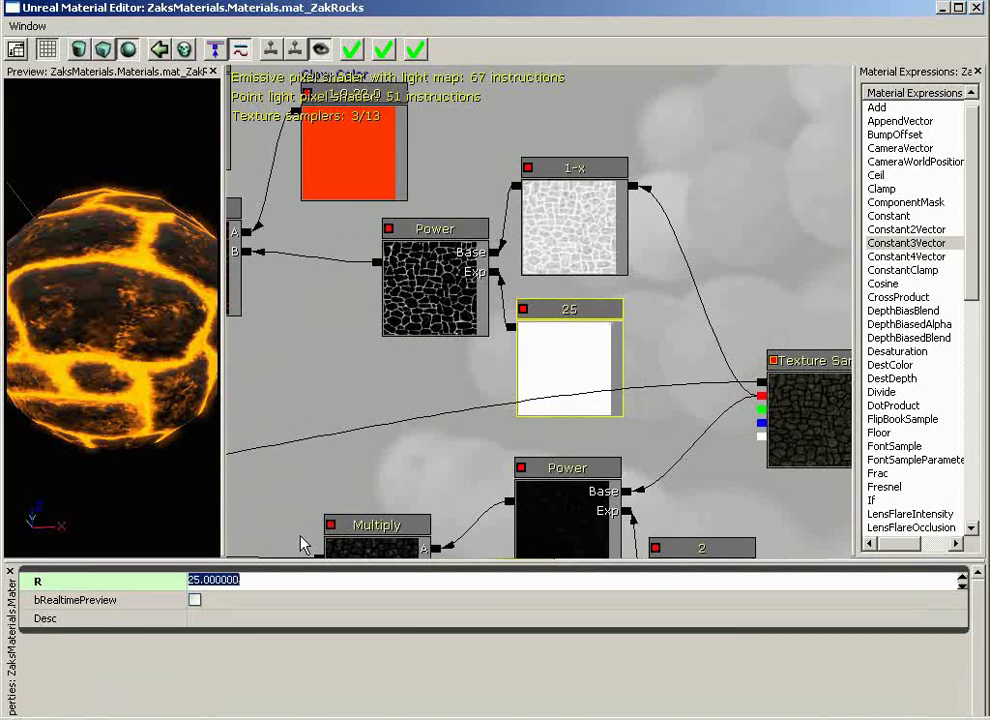
{"action": "type", "text": "50"}
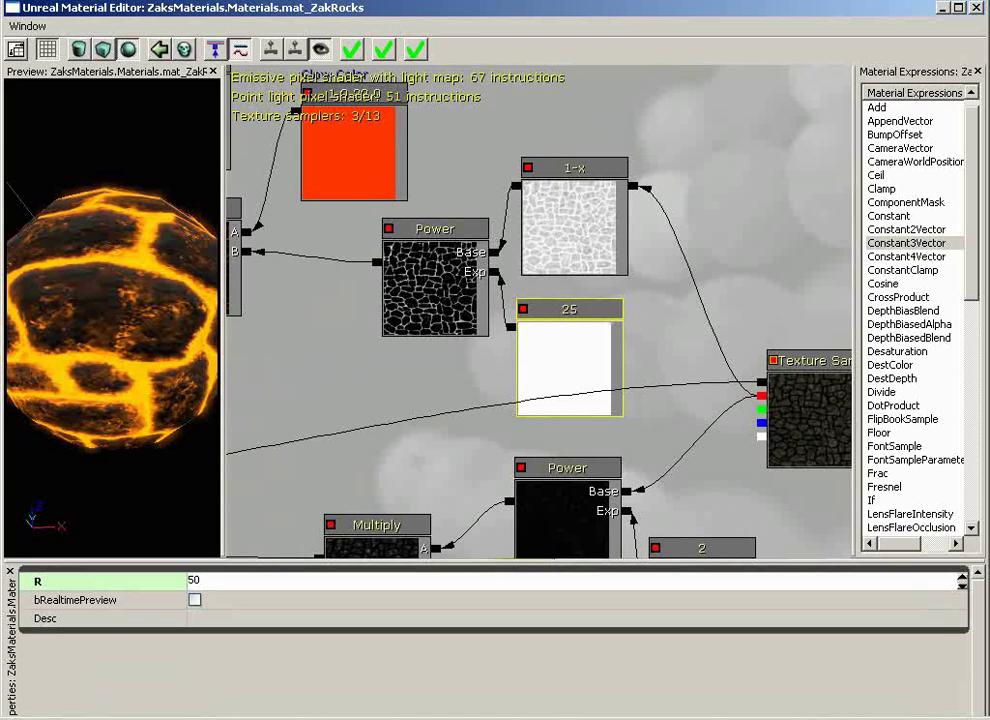
{"action": "key", "text": "Return"}
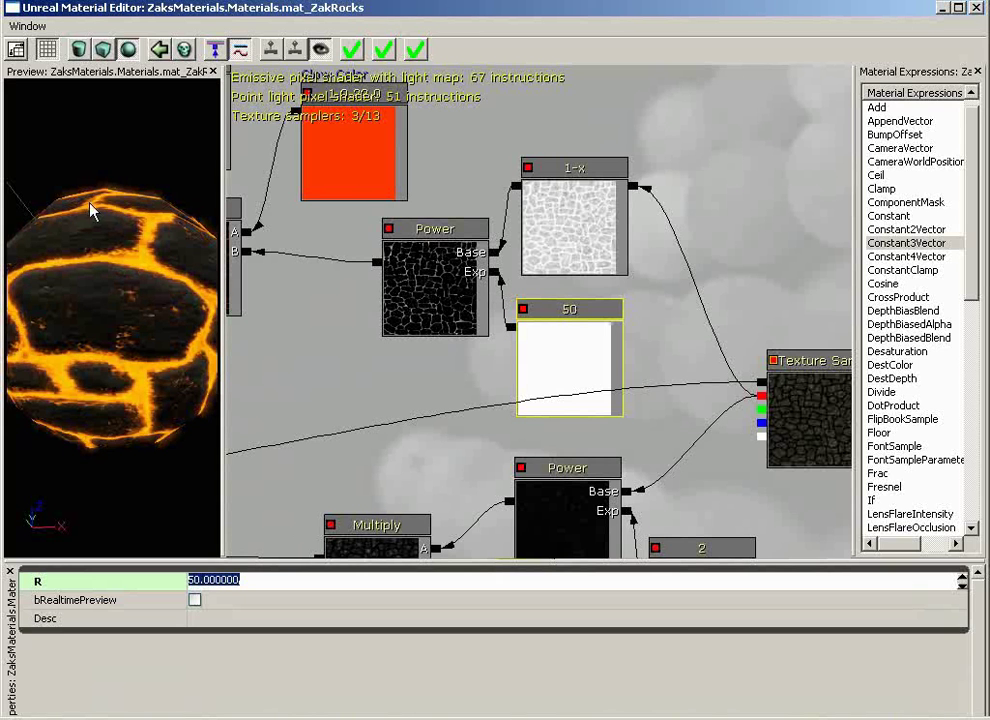
{"action": "left_click_drag", "start_coordinate": [90, 215], "coordinate": [115, 214]}
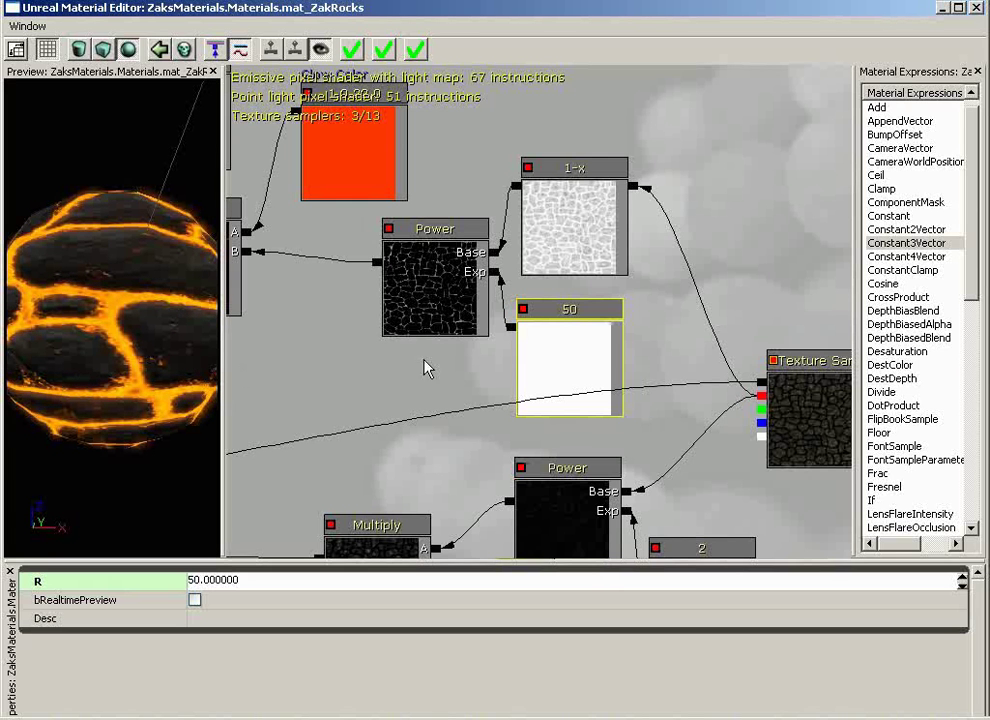
{"action": "left_click", "coordinate": [558, 361]}
- Raise the Glow Intensity constant to 4
{"action": "left_click_drag", "start_coordinate": [541, 462], "coordinate": [222, 213]}
{"action": "left_click", "coordinate": [392, 243]}
{"action": "left_click", "coordinate": [215, 580]}
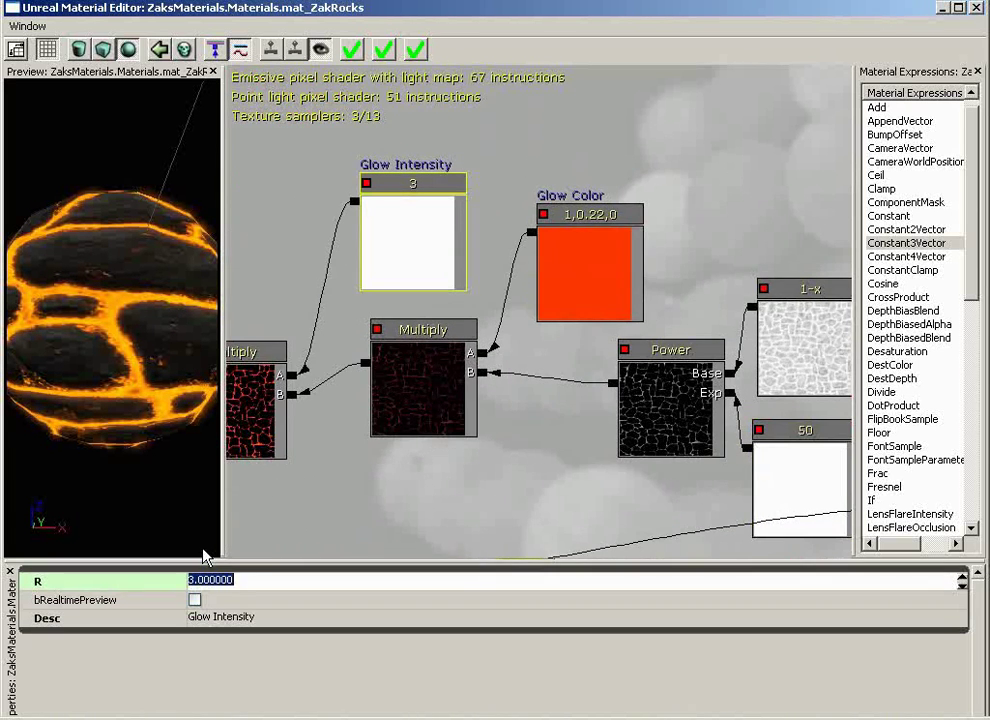
{"action": "type", "text": "4"}
{"action": "key", "text": "Return"}
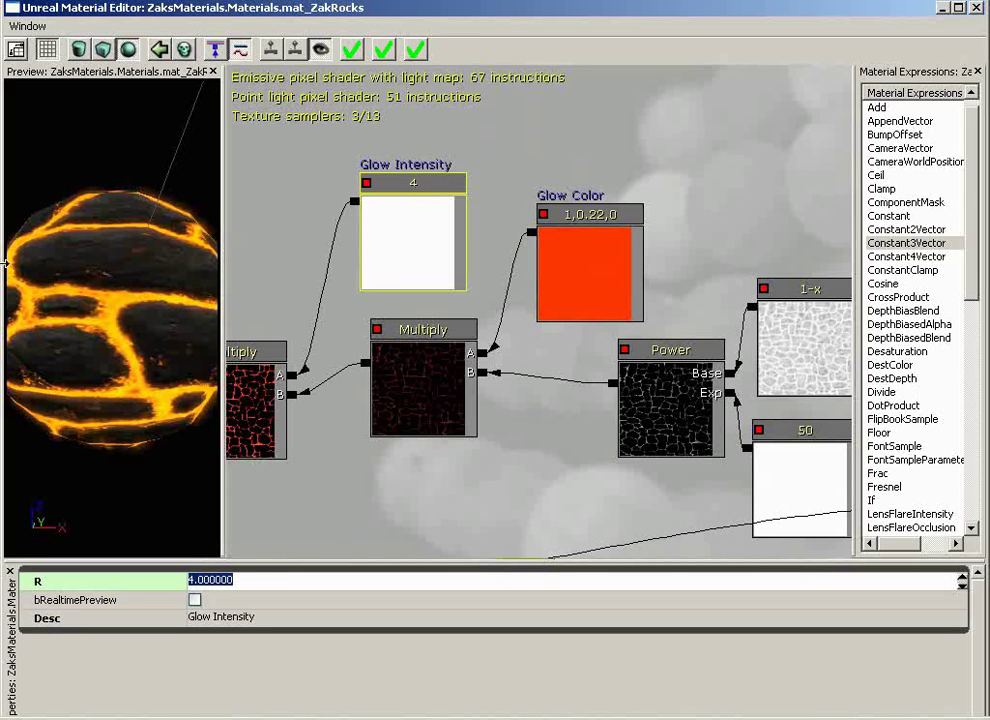
- Inspect the lava glow on the sphere from near and far in a temporarily enlarged preview
{"action": "left_click_drag", "start_coordinate": [112, 330], "coordinate": [63, 278]}
{"action": "left_click_drag", "start_coordinate": [185, 268], "coordinate": [457, 266]}
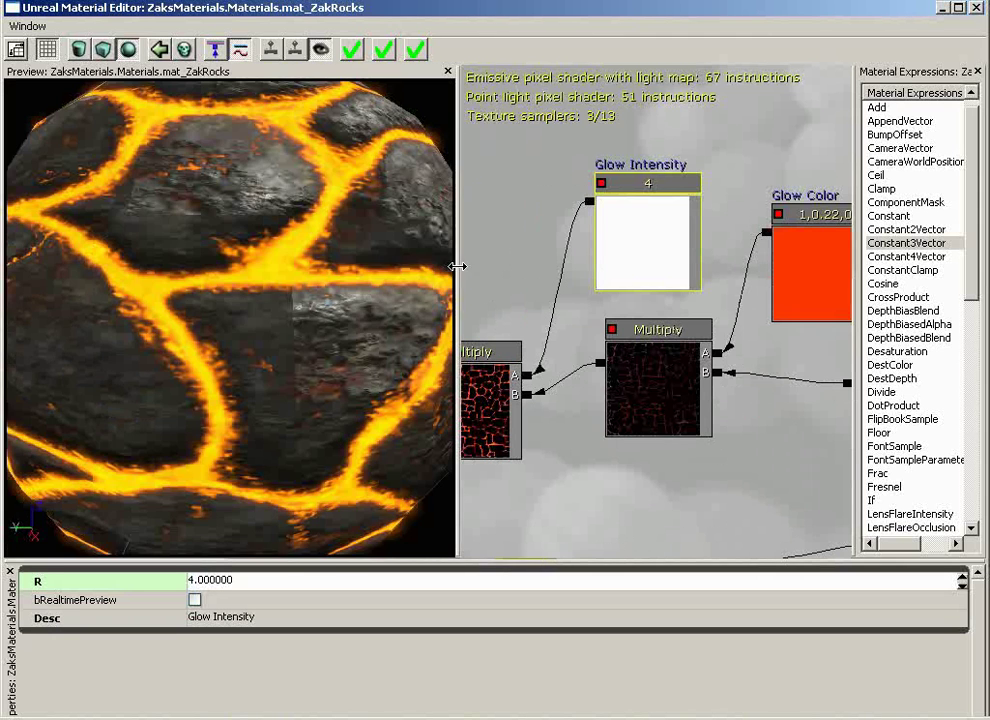
{"action": "right_click_drag", "start_coordinate": [376, 296], "coordinate": [325, 393]}
{"action": "left_click_drag", "start_coordinate": [325, 393], "coordinate": [275, 302]}
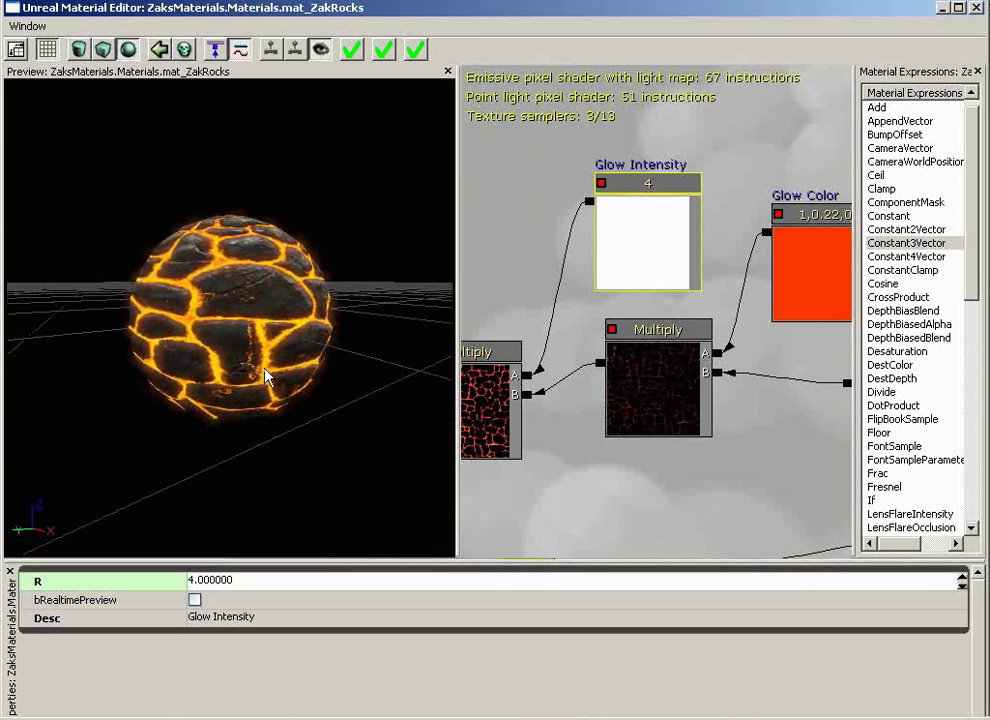
{"action": "right_click_drag", "start_coordinate": [266, 282], "coordinate": [268, 207]}
{"action": "left_click_drag", "start_coordinate": [268, 207], "coordinate": [420, 267]}
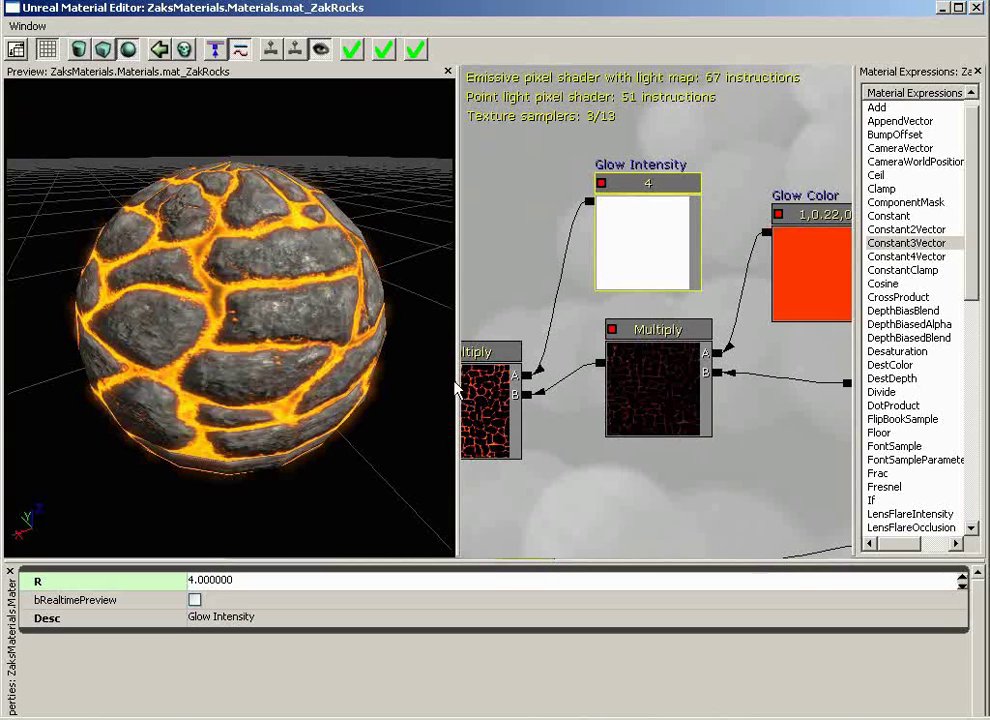
{"action": "left_click_drag", "start_coordinate": [458, 385], "coordinate": [236, 375]}
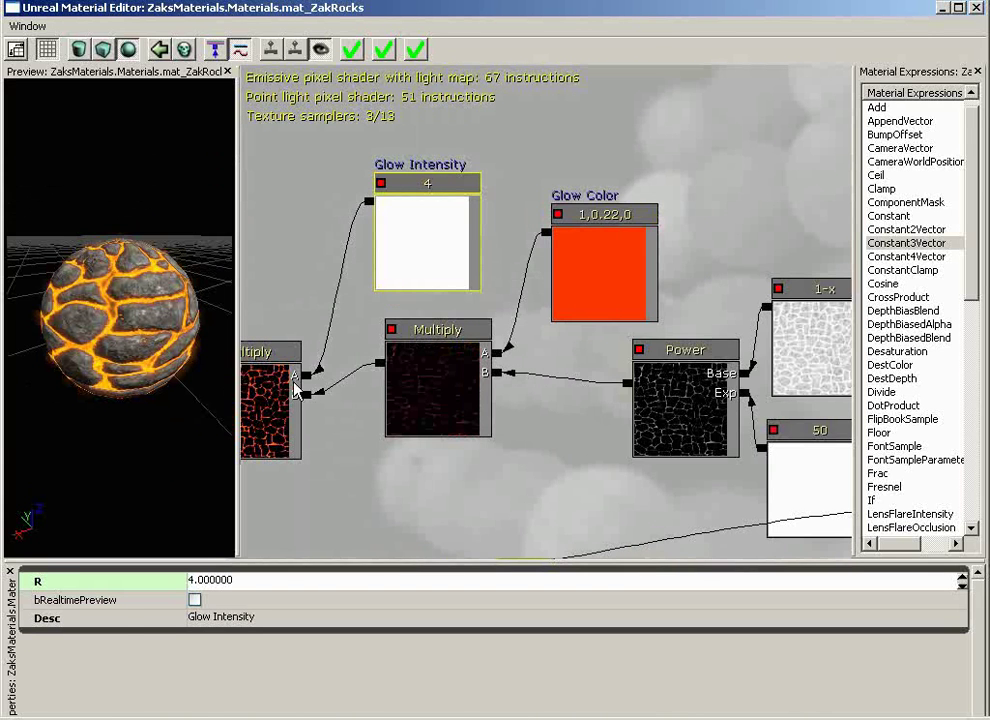
- Review the whole material network, following the glow branch from the Texture Sample's red channel through 1-x, Power and both Multiply nodes to Emissive
{"action": "scroll", "coordinate": [590, 440], "scroll_direction": "down", "scroll_amount": 2}
{"action": "left_click", "coordinate": [572, 422]}
{"action": "scroll", "coordinate": [571, 414], "scroll_direction": "down", "scroll_amount": 2}
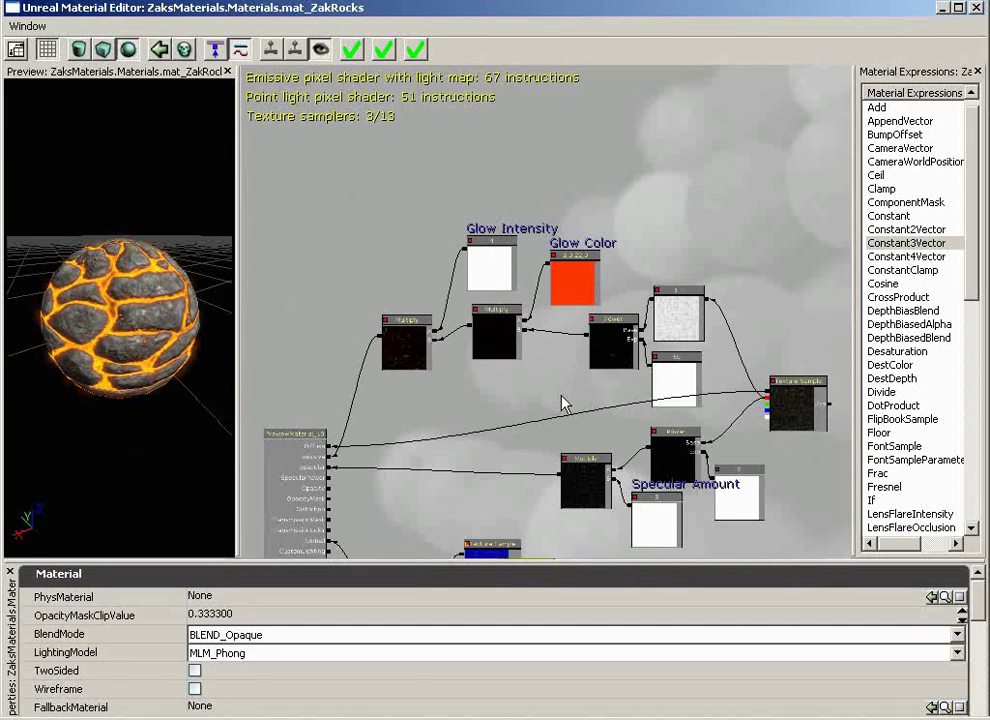
{"action": "left_click_drag", "start_coordinate": [548, 383], "coordinate": [690, 392]}
{"action": "scroll", "coordinate": [693, 400], "scroll_direction": "up", "scroll_amount": 2}
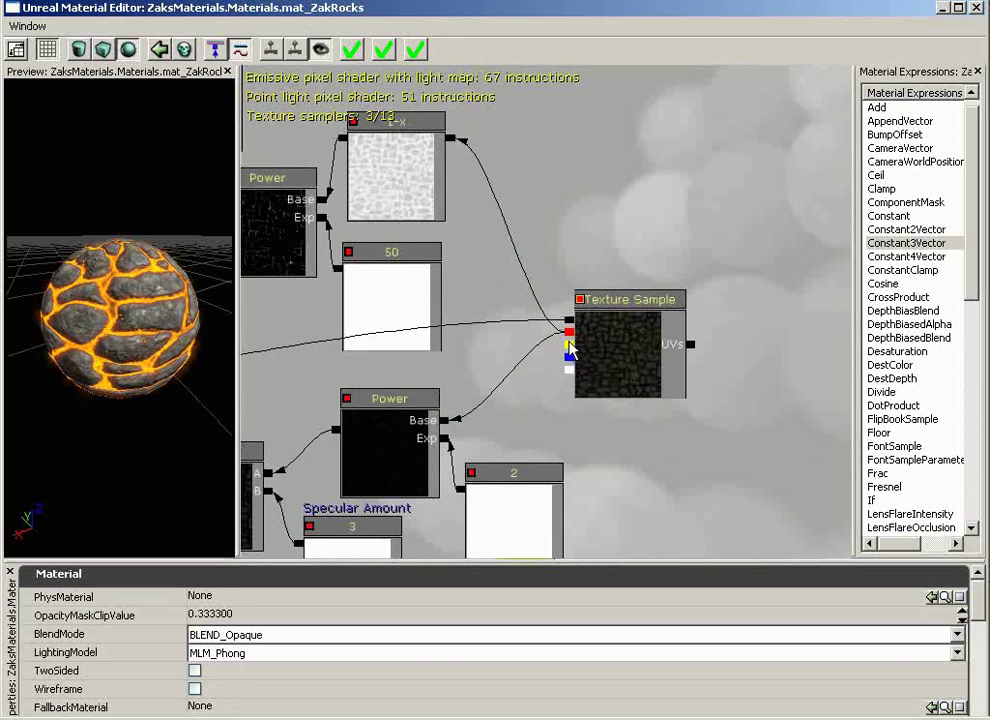
{"action": "left_click_drag", "start_coordinate": [628, 202], "coordinate": [794, 224]}
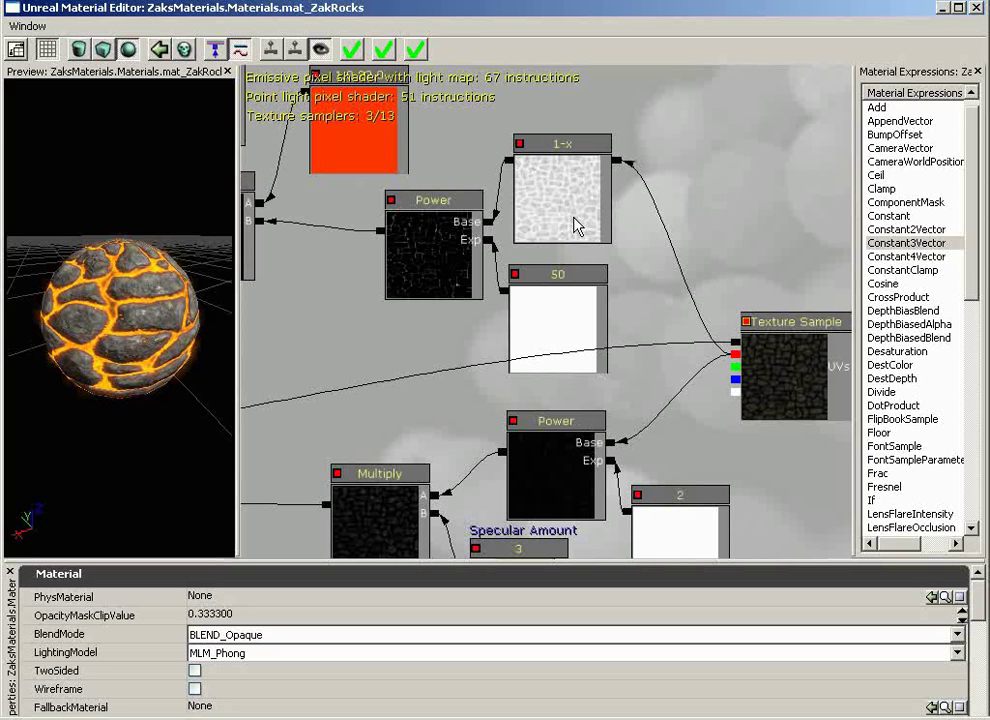
{"action": "left_click_drag", "start_coordinate": [632, 225], "coordinate": [781, 178]}
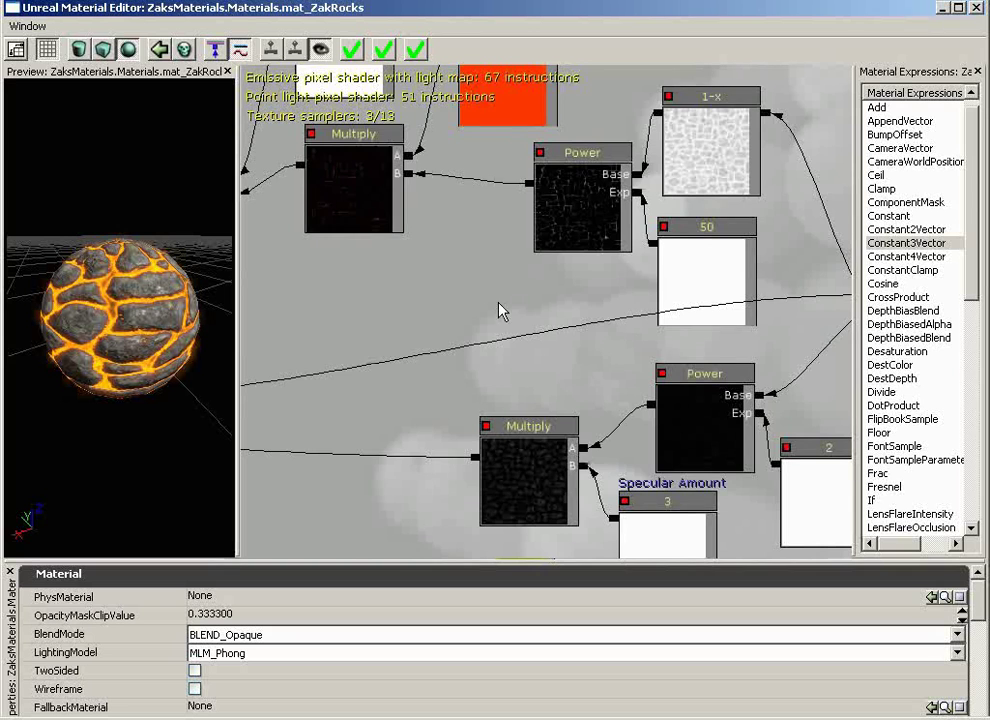
{"action": "left_click_drag", "start_coordinate": [333, 182], "coordinate": [539, 279]}
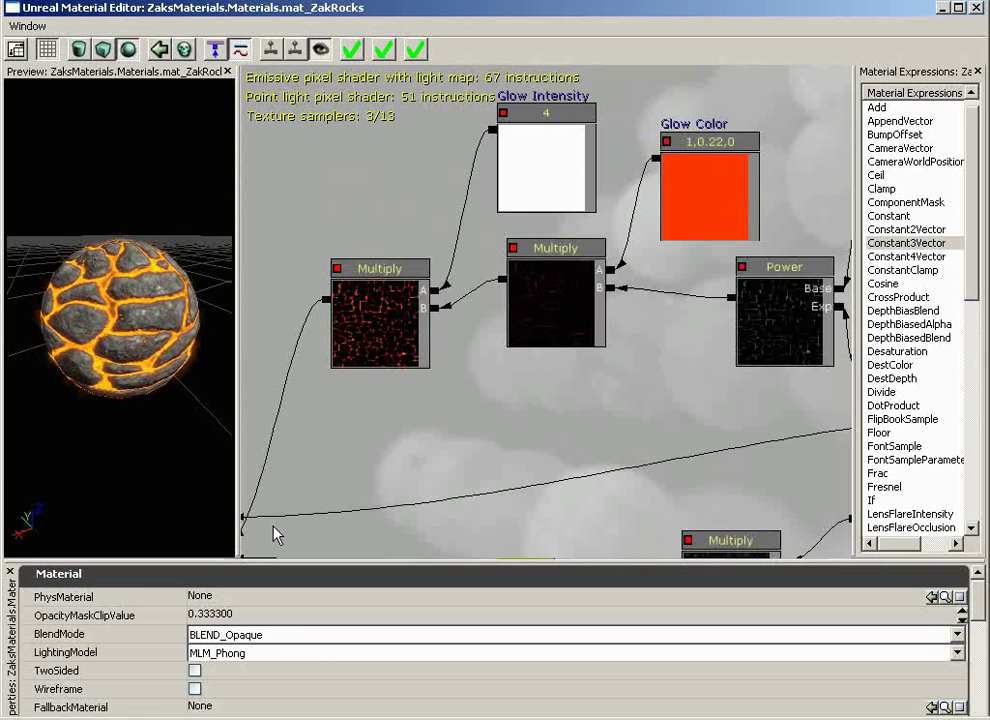
{"action": "left_click_drag", "start_coordinate": [402, 431], "coordinate": [433, 365]}
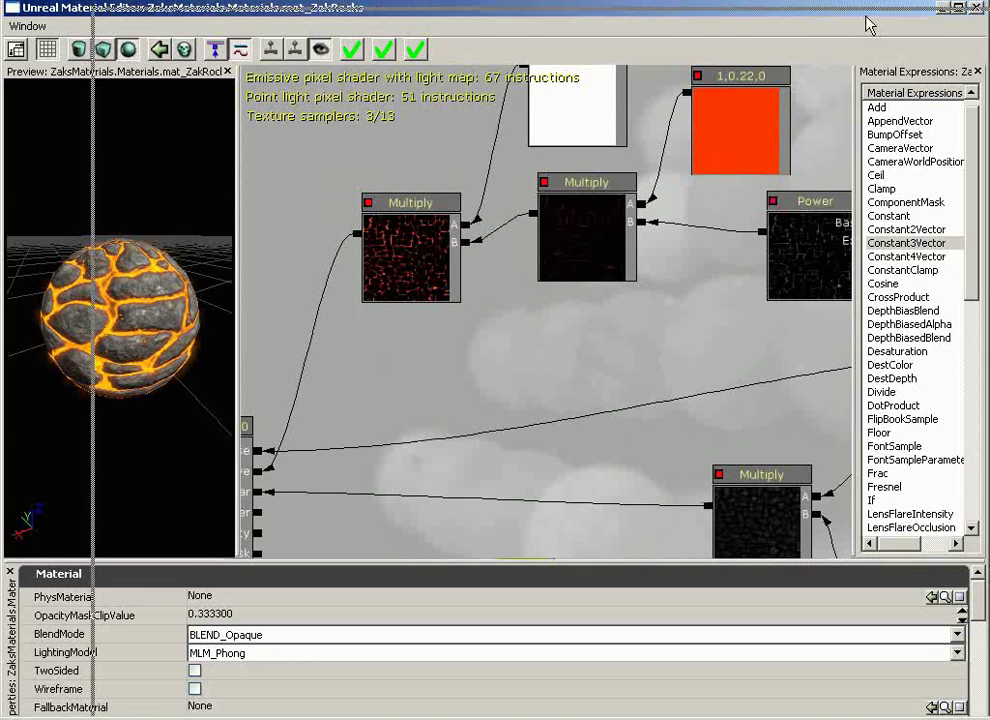
- Move the Material Editor window aside, close the Generic browser and bring the level's stone floor into close view
{"action": "left_click_drag", "start_coordinate": [867, 20], "coordinate": [970, 37]}
{"action": "left_click_drag", "start_coordinate": [643, 37], "coordinate": [931, 28]}
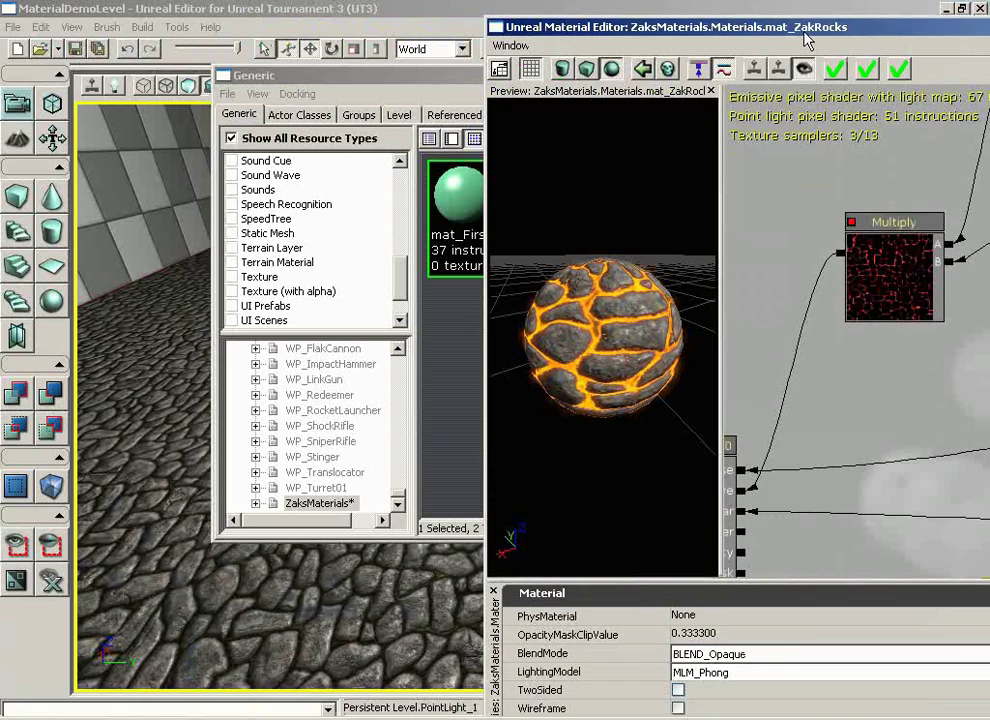
{"action": "left_click_drag", "start_coordinate": [804, 33], "coordinate": [905, 32]}
{"action": "left_click", "coordinate": [421, 87]}
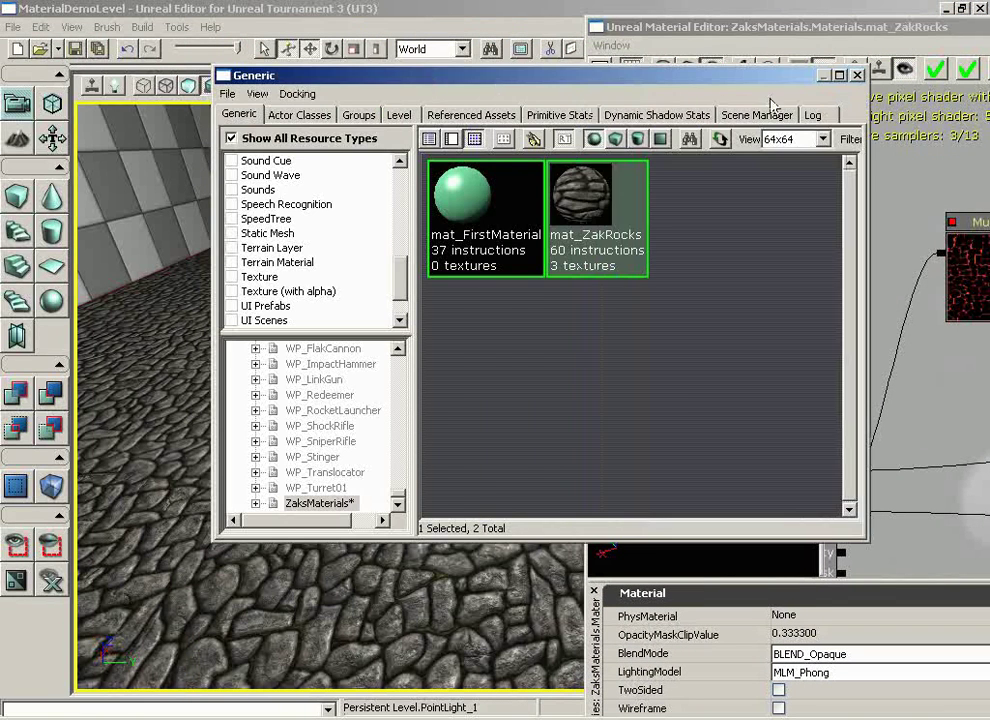
{"action": "left_click", "coordinate": [857, 76]}
{"action": "left_click", "coordinate": [808, 29]}
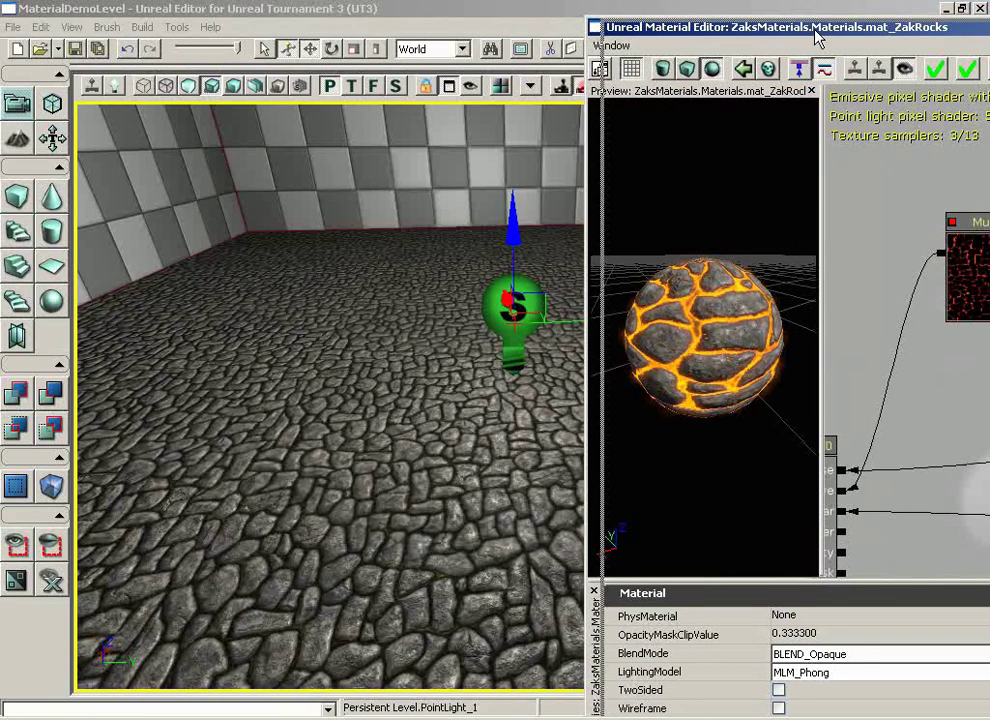
{"action": "left_click_drag", "start_coordinate": [815, 30], "coordinate": [829, 32]}
{"action": "mouse_move", "coordinate": [413, 325]}
{"action": "right_mouse_down"}
{"action": "mouse_move", "coordinate": [397, 282]}
{"action": "mouse_move", "coordinate": [397, 327]}
{"action": "right_mouse_up"}
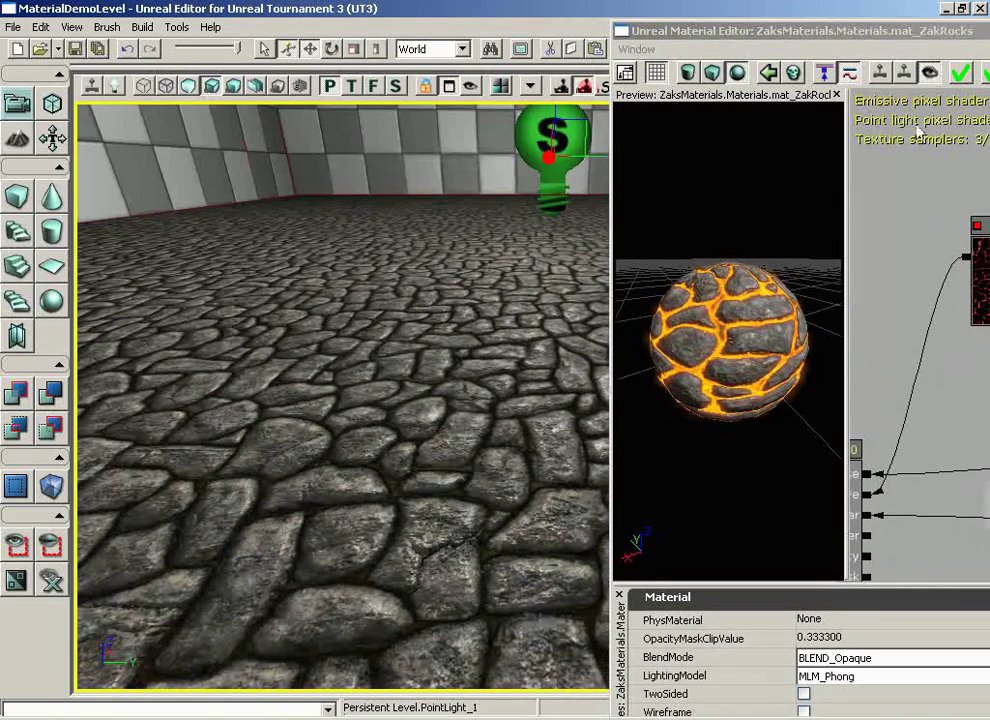
- Apply the mat_ZakRocks changes to the level and look over the glowing stone floor in the perspective view
{"action": "left_click", "coordinate": [960, 72]}
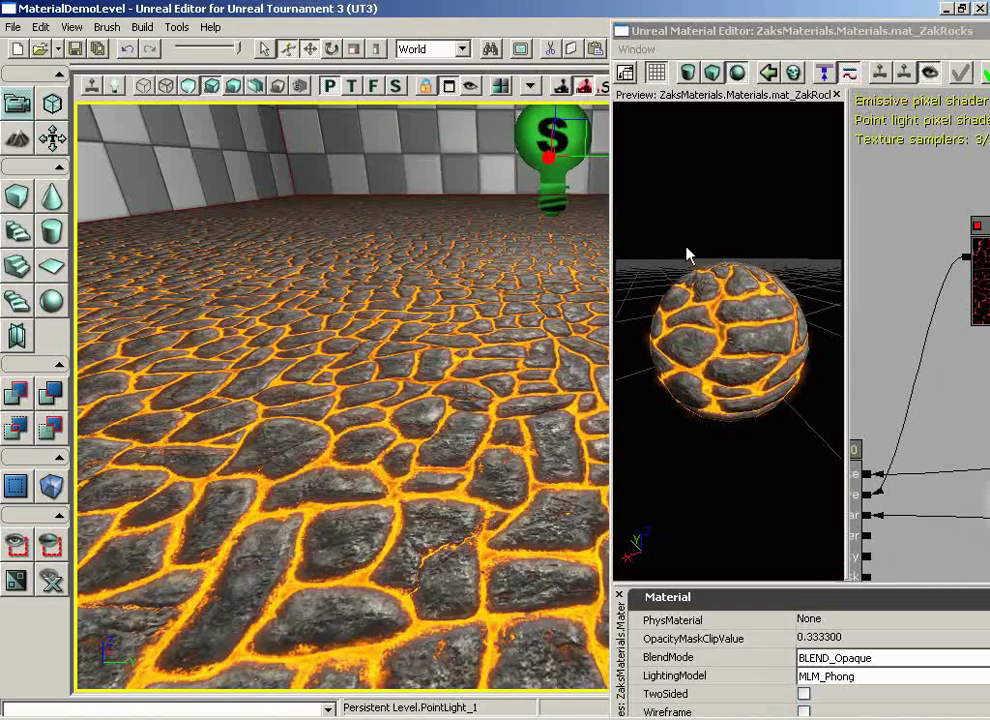
{"action": "right_click_drag", "start_coordinate": [365, 350], "coordinate": [316, 379]}
{"action": "left_click_drag", "start_coordinate": [338, 345], "coordinate": [352, 267]}
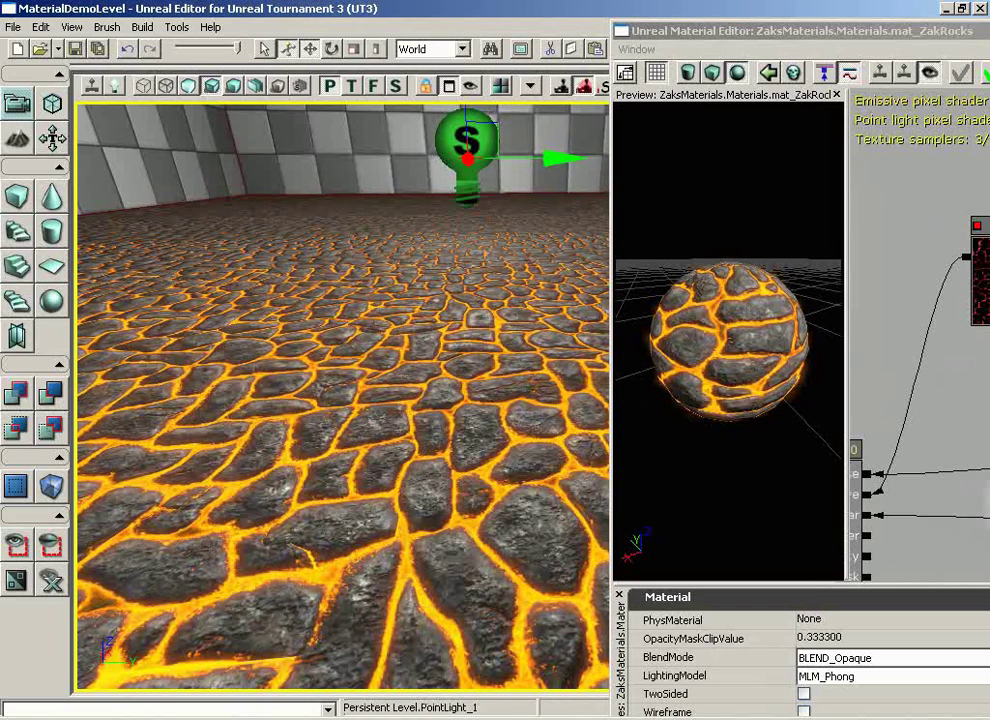
- Bring the Material Editor back into full view and examine the TexCoord node, the diffuse and normal map Texture Samples, and the preview sphere
{"action": "mouse_move", "coordinate": [908, 31]}
{"action": "left_mouse_down"}
{"action": "mouse_move", "coordinate": [325, 13]}
{"action": "mouse_move", "coordinate": [919, 26]}
{"action": "left_mouse_up"}
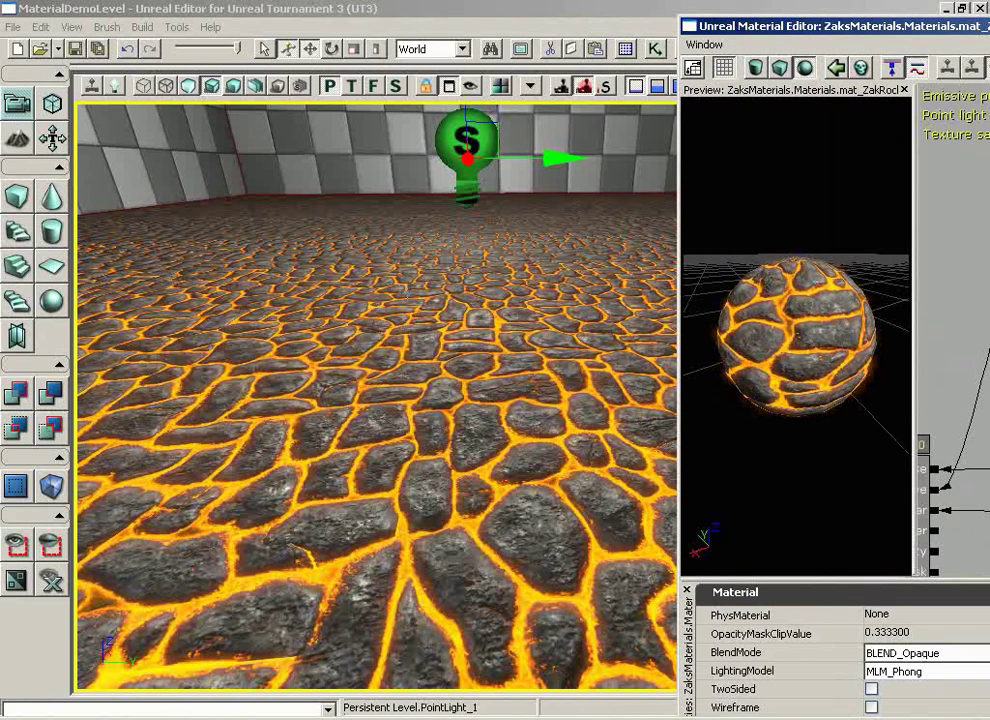
{"action": "left_click_drag", "start_coordinate": [870, 28], "coordinate": [190, 16]}
{"action": "scroll", "coordinate": [555, 316], "scroll_direction": "down", "scroll_amount": 8}
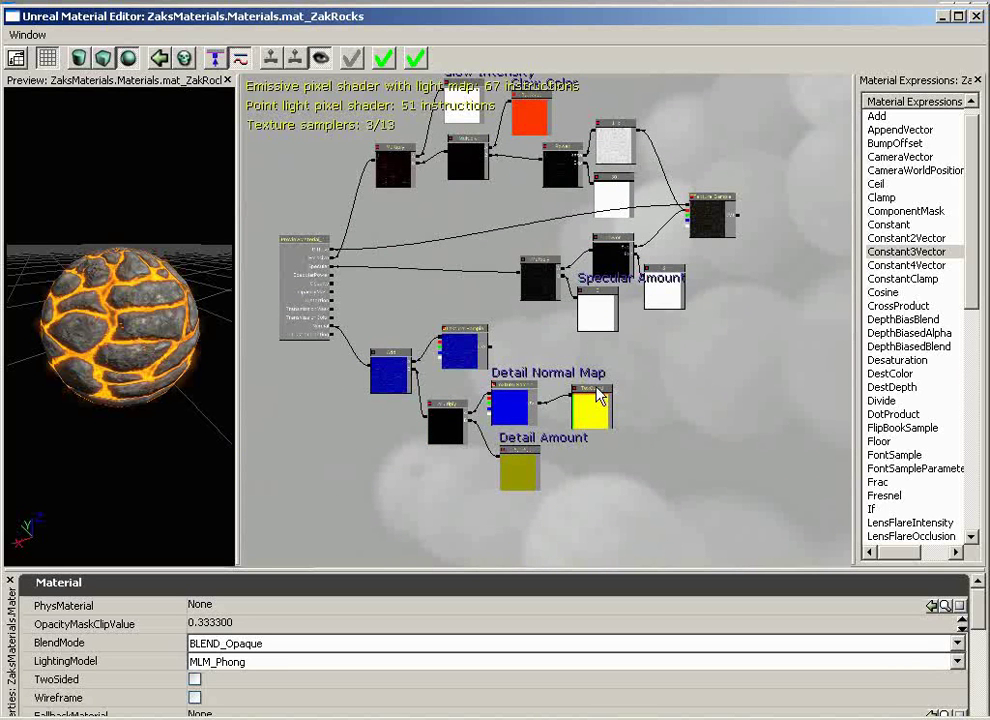
{"action": "scroll", "coordinate": [692, 380], "scroll_direction": "up", "scroll_amount": 4}
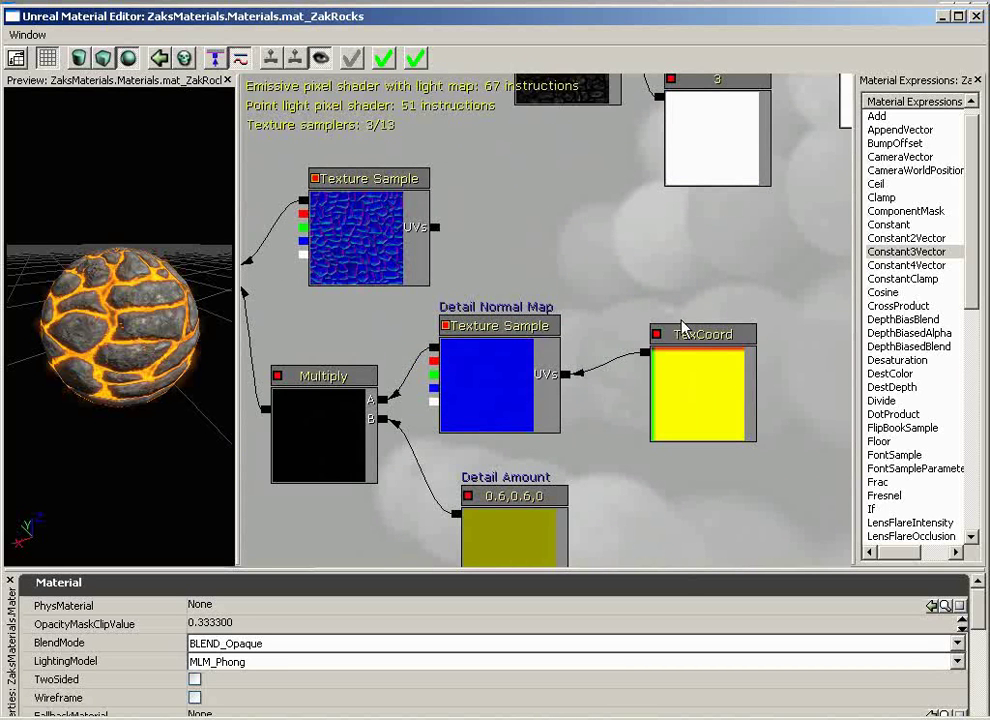
{"action": "left_click_drag", "start_coordinate": [658, 243], "coordinate": [541, 468]}
{"action": "left_click_drag", "start_coordinate": [674, 115], "coordinate": [513, 219]}
{"action": "left_click_drag", "start_coordinate": [773, 84], "coordinate": [658, 172]}
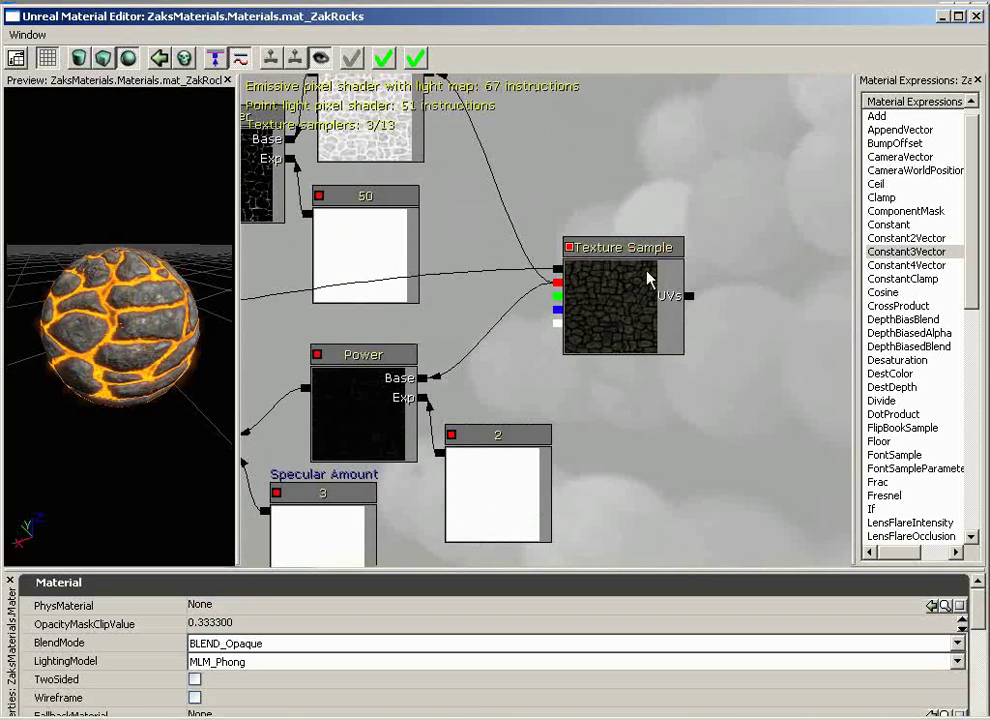
{"action": "left_click", "coordinate": [629, 299]}
{"action": "left_click_drag", "start_coordinate": [712, 372], "coordinate": [366, 564]}
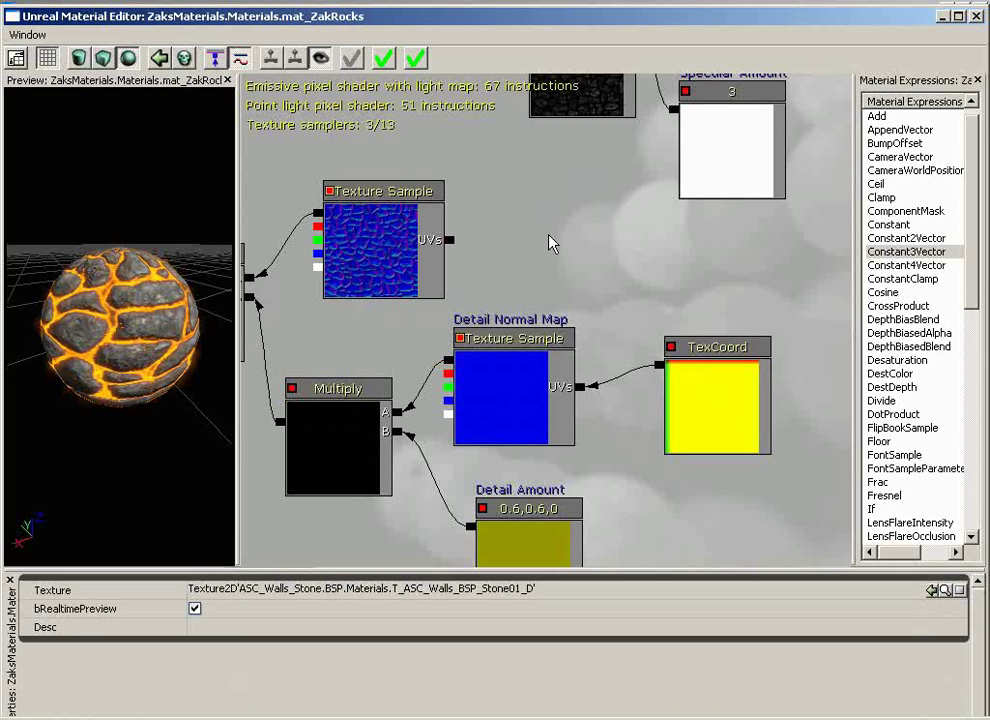
{"action": "left_click_drag", "start_coordinate": [549, 243], "coordinate": [109, 556]}
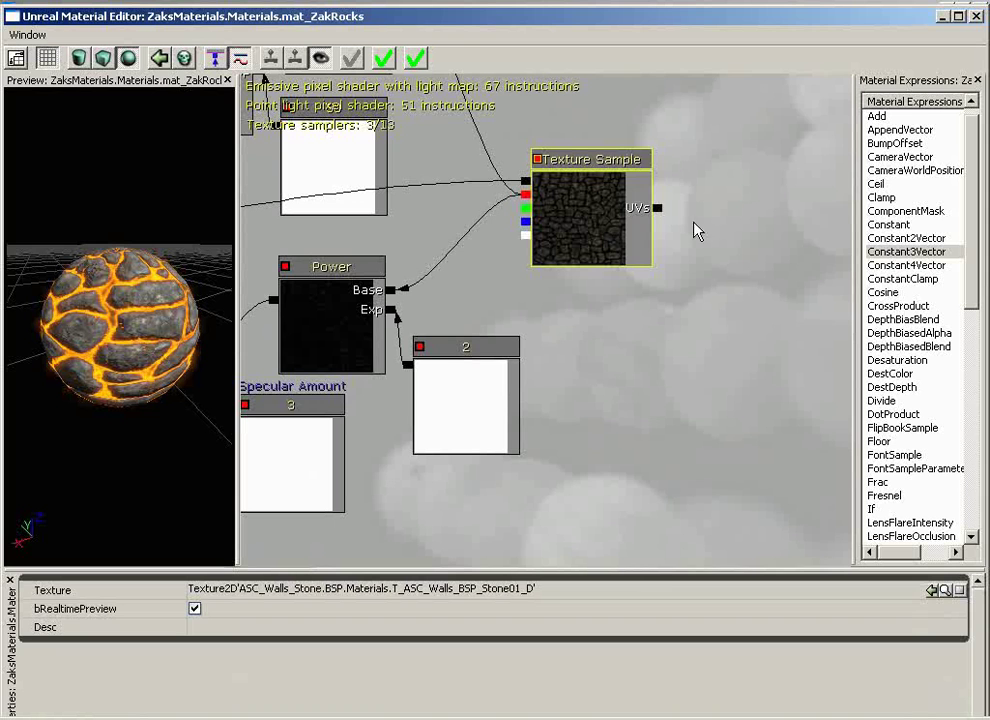
{"action": "left_click_drag", "start_coordinate": [150, 342], "coordinate": [98, 292]}
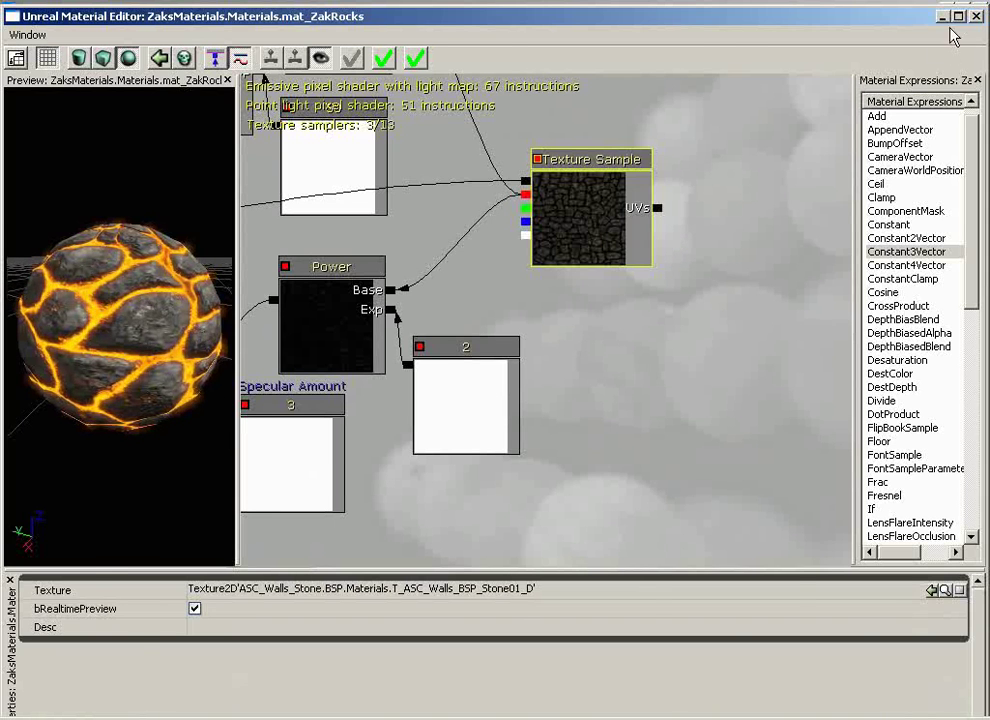
- Close the Material Editor and open the Surface Properties for the selected stone floor surface
{"action": "left_click", "coordinate": [977, 17]}
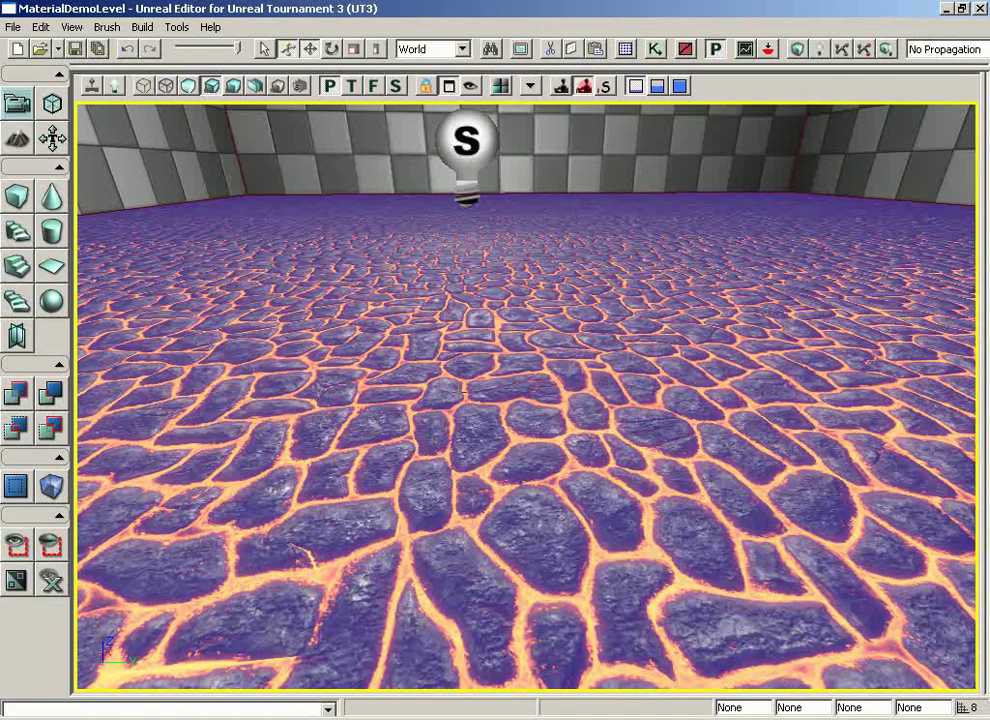
{"action": "key", "text": "F5"}
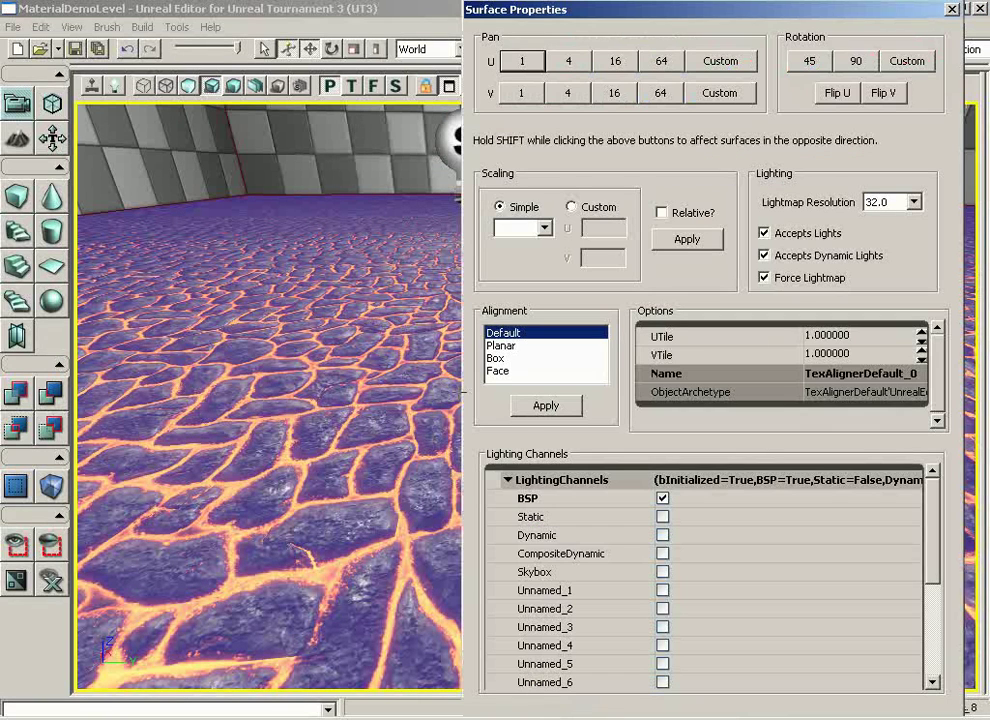
- Try a simple scaling of 4.0 on the floor surface's material
{"action": "left_click", "coordinate": [543, 229]}
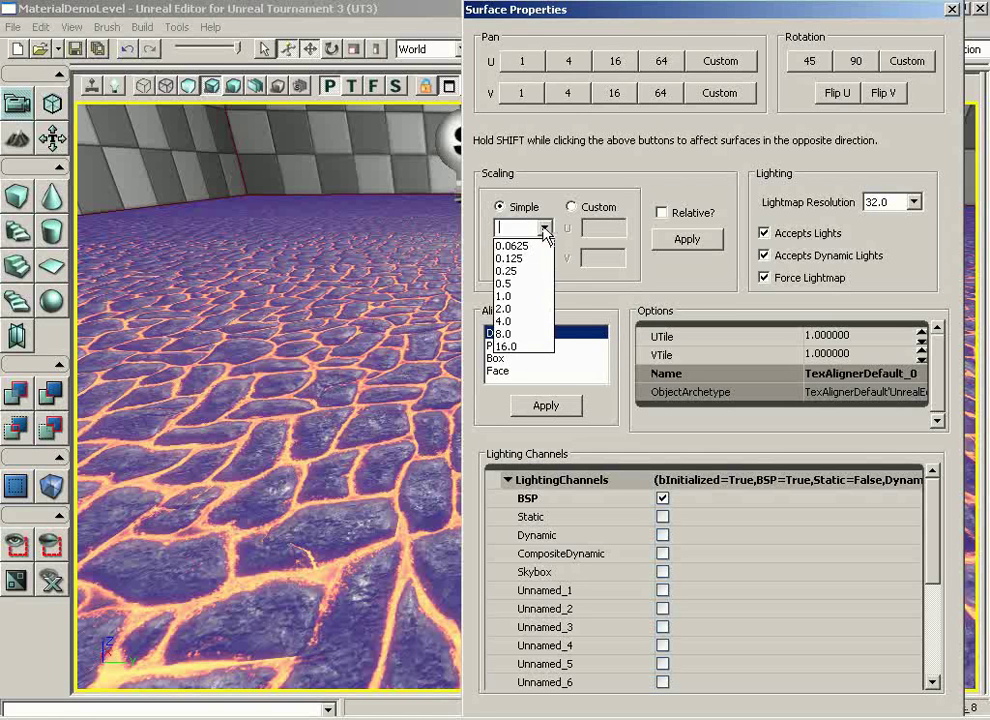
{"action": "left_click", "coordinate": [511, 322]}
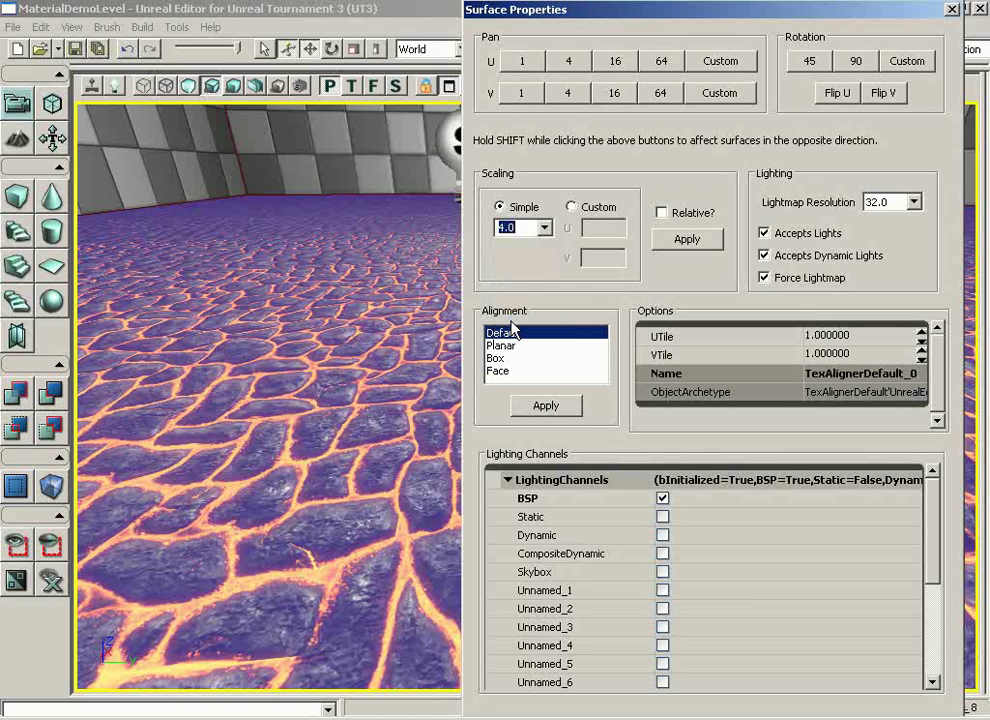
{"action": "left_click", "coordinate": [540, 227]}
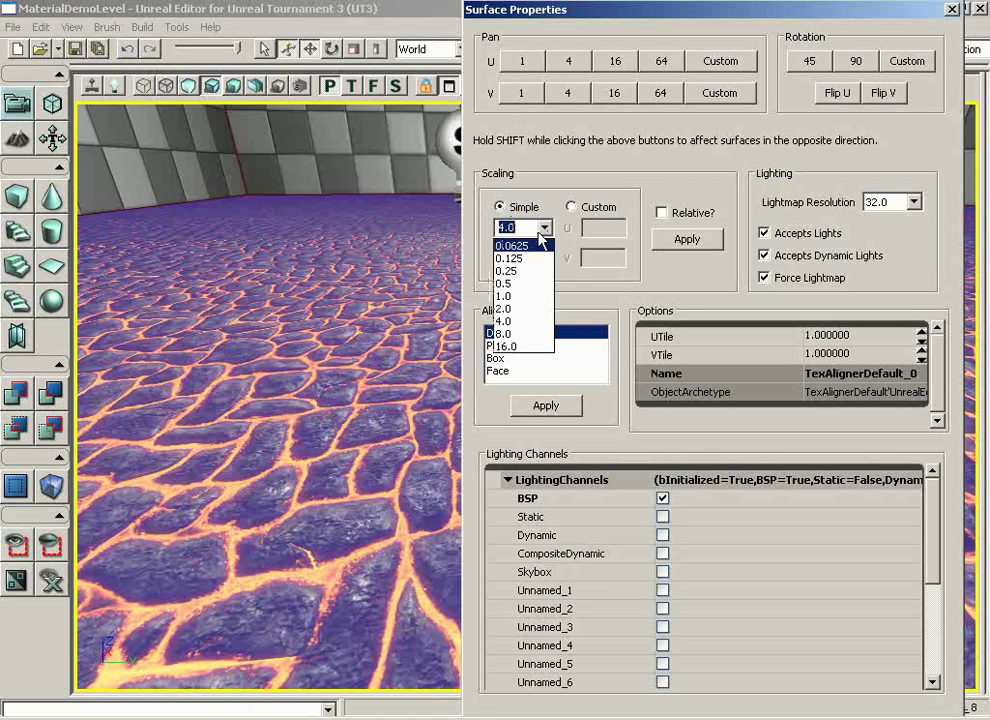
{"action": "left_click", "coordinate": [497, 322]}
{"action": "left_click", "coordinate": [687, 240]}
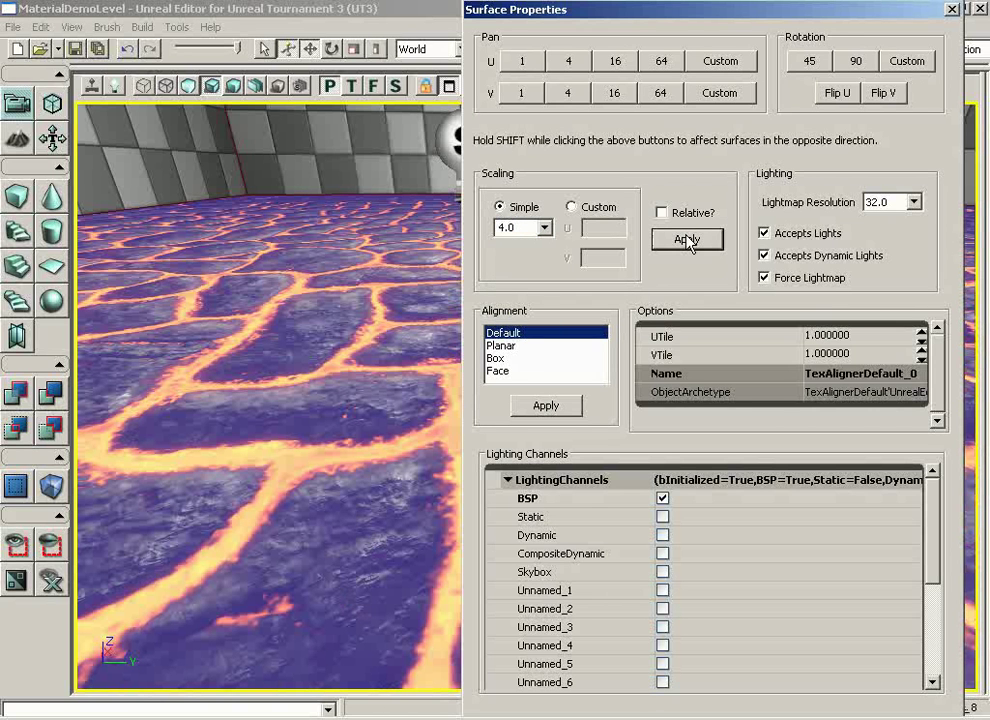
- Apply a simple scaling of 2.0 to the floor surface's material and close the Surface Properties
{"action": "left_click", "coordinate": [543, 228]}
{"action": "left_click", "coordinate": [503, 308]}
{"action": "left_click", "coordinate": [697, 242]}
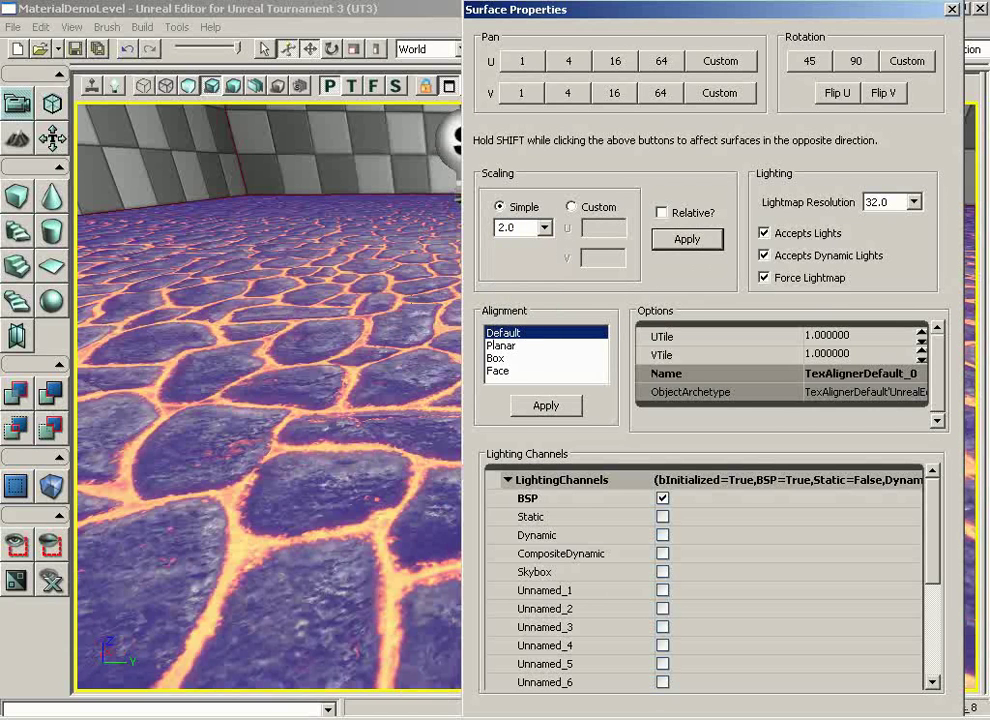
{"action": "left_click", "coordinate": [240, 336]}
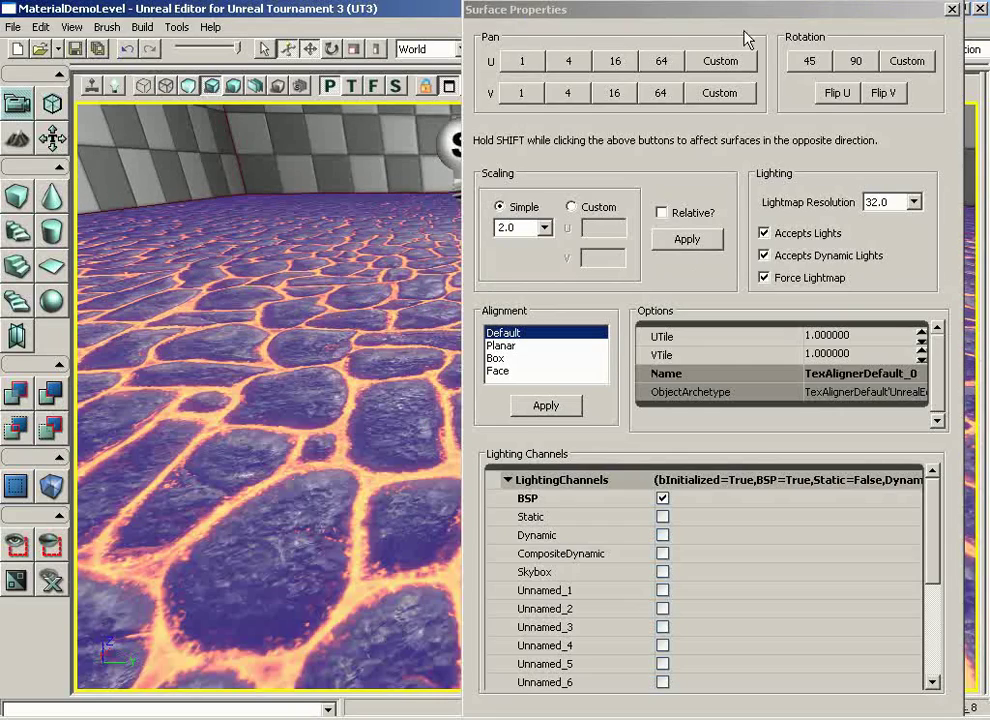
{"action": "left_click", "coordinate": [951, 9]}
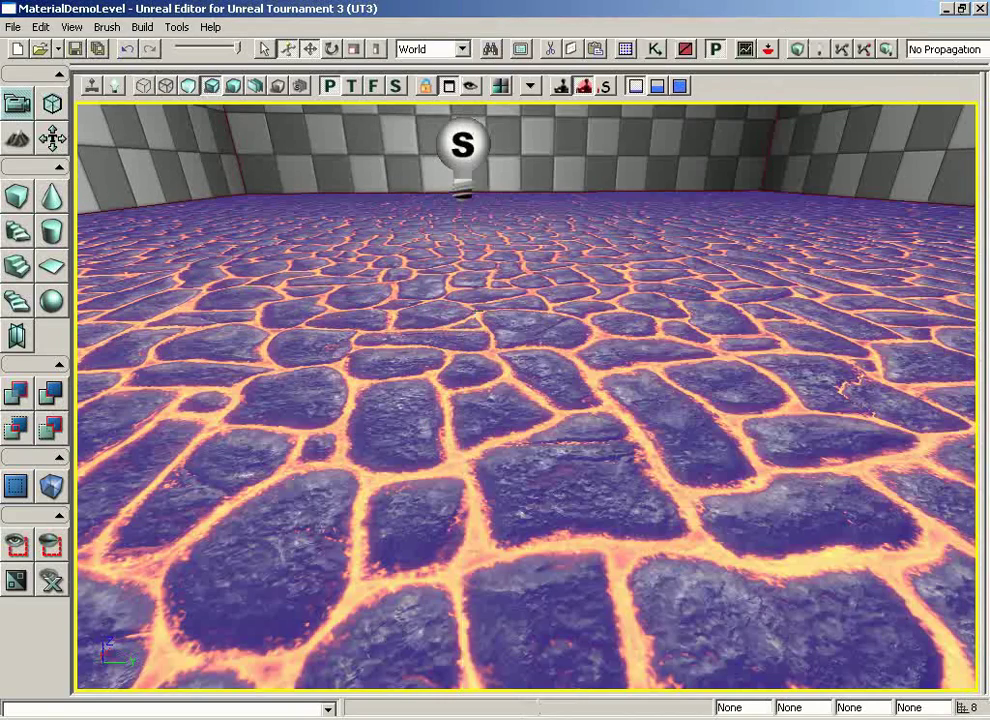
- Deselect the floor surface and inspect the lava glow between the stones up close
{"action": "key", "text": "Escape"}
{"action": "left_click_drag", "start_coordinate": [430, 335], "coordinate": [300, 197]}
{"action": "middle_click_drag", "start_coordinate": [300, 197], "coordinate": [371, 184]}
{"action": "right_click_drag", "start_coordinate": [371, 184], "coordinate": [161, 362]}
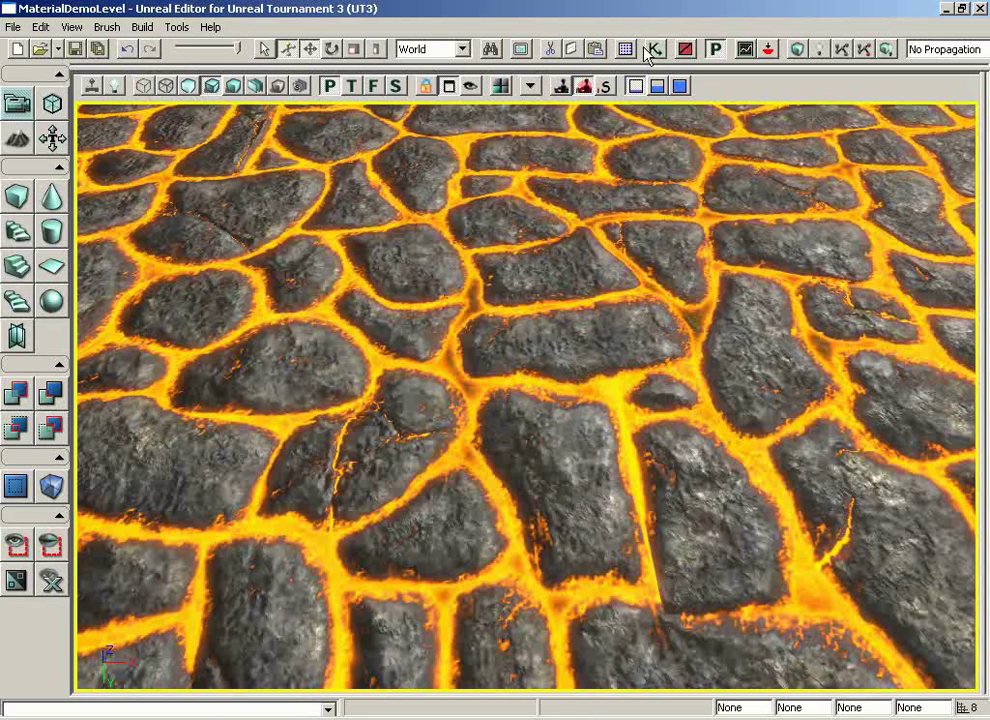
- Save the ZaksMaterials package from the Generic browser
{"action": "left_click", "coordinate": [489, 48]}
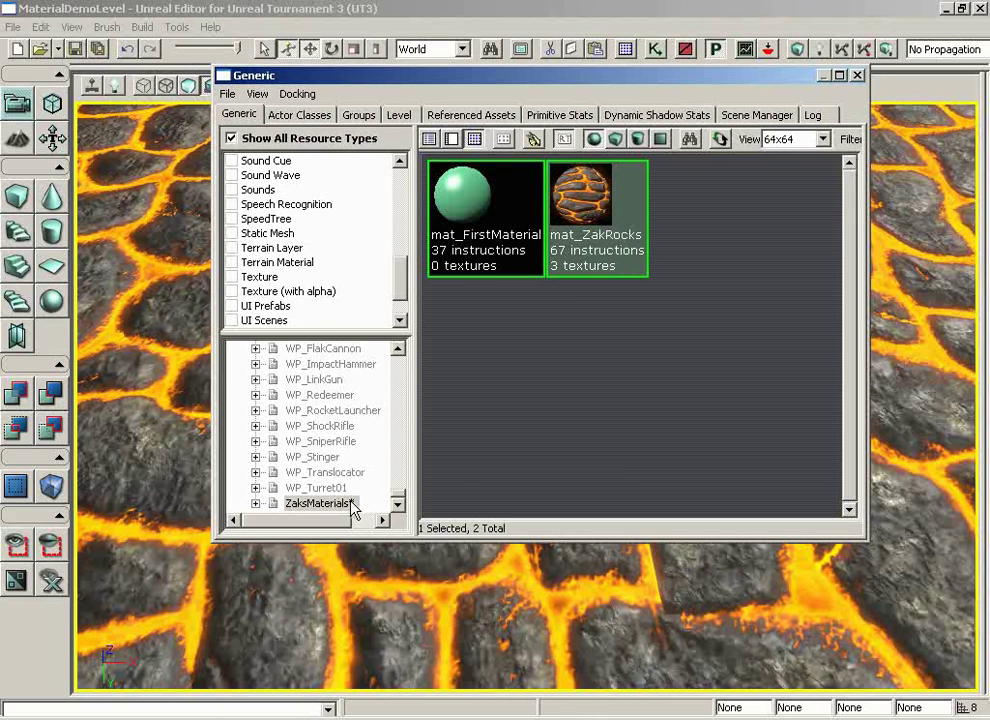
{"action": "left_click", "coordinate": [228, 94]}
{"action": "left_click", "coordinate": [230, 163]}
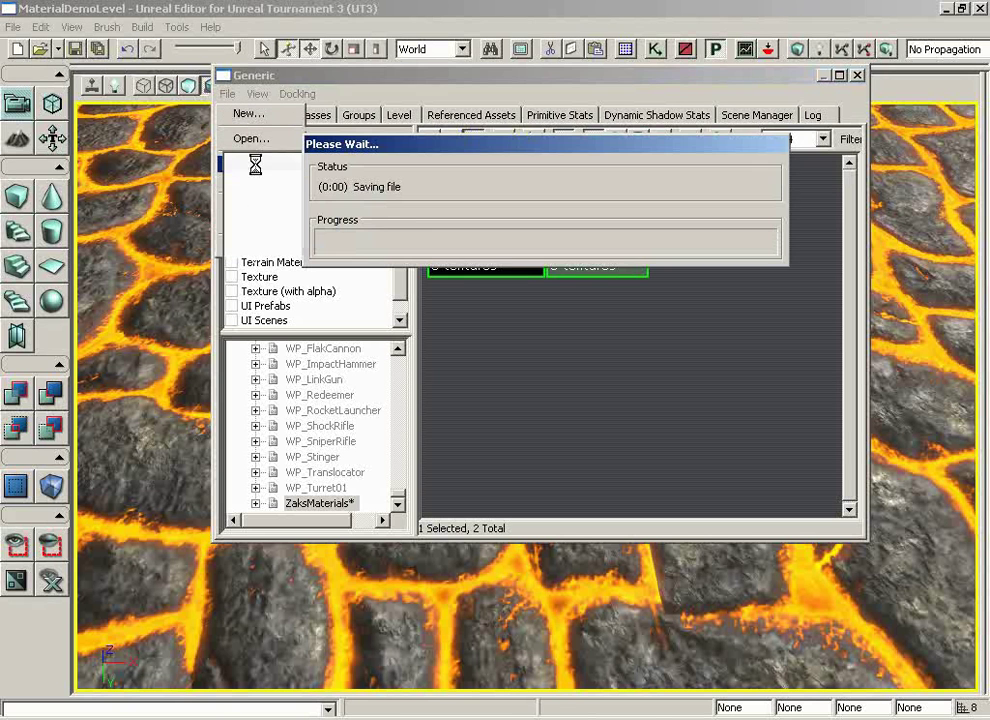